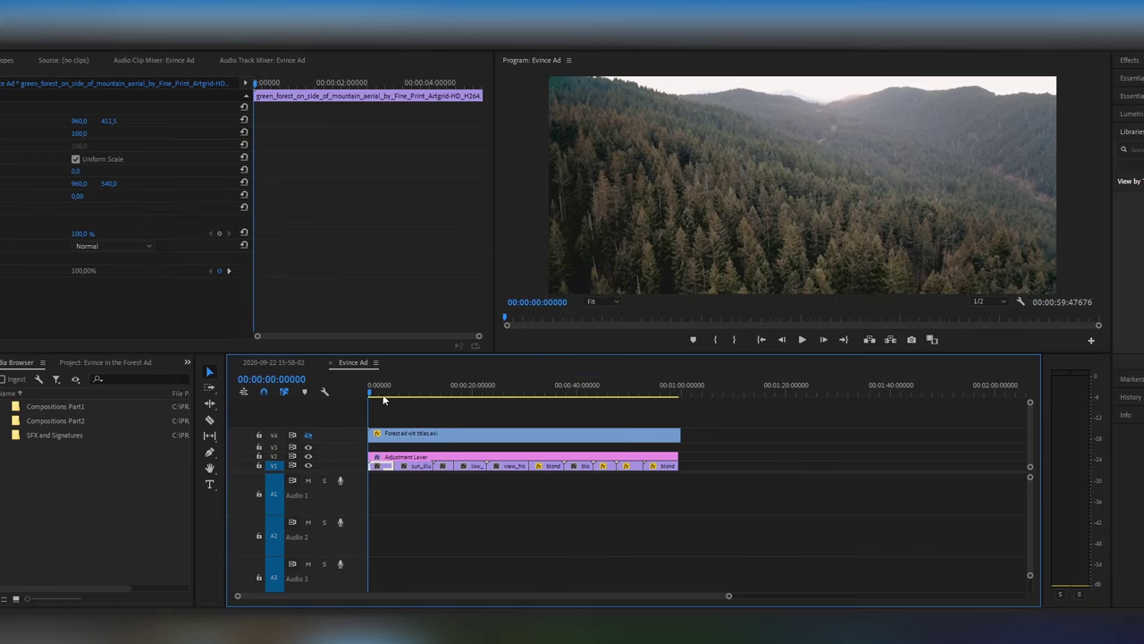
# Step: Review the sun-lit forest, model walking, waterfall and opening aerial shots along the timeline
pyautogui.click(409, 393)
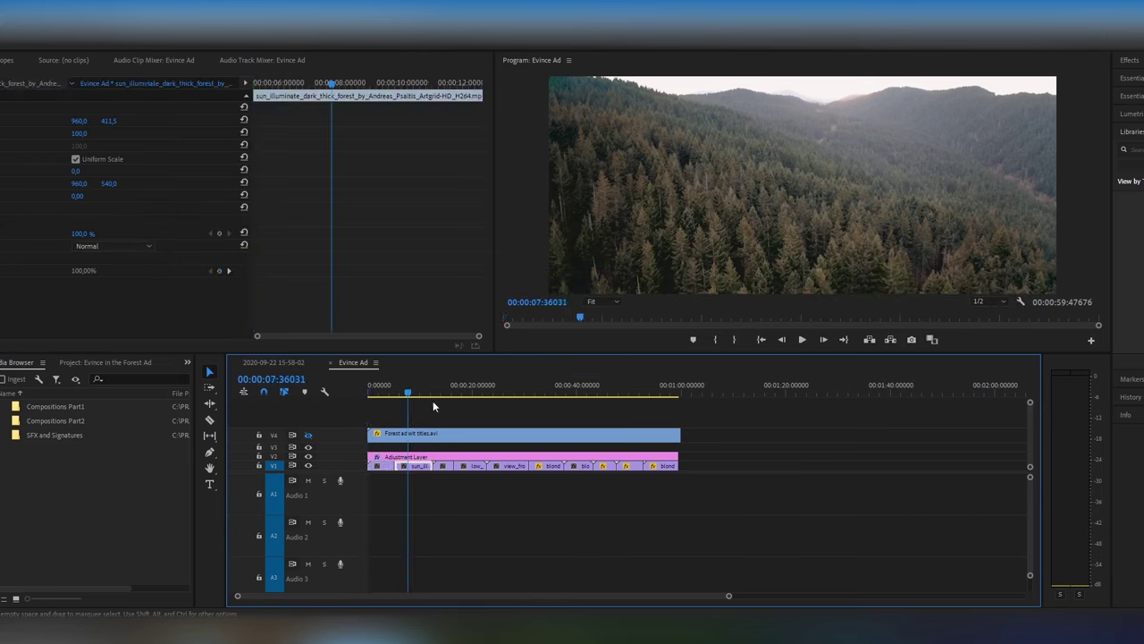
pyautogui.click(479, 394)
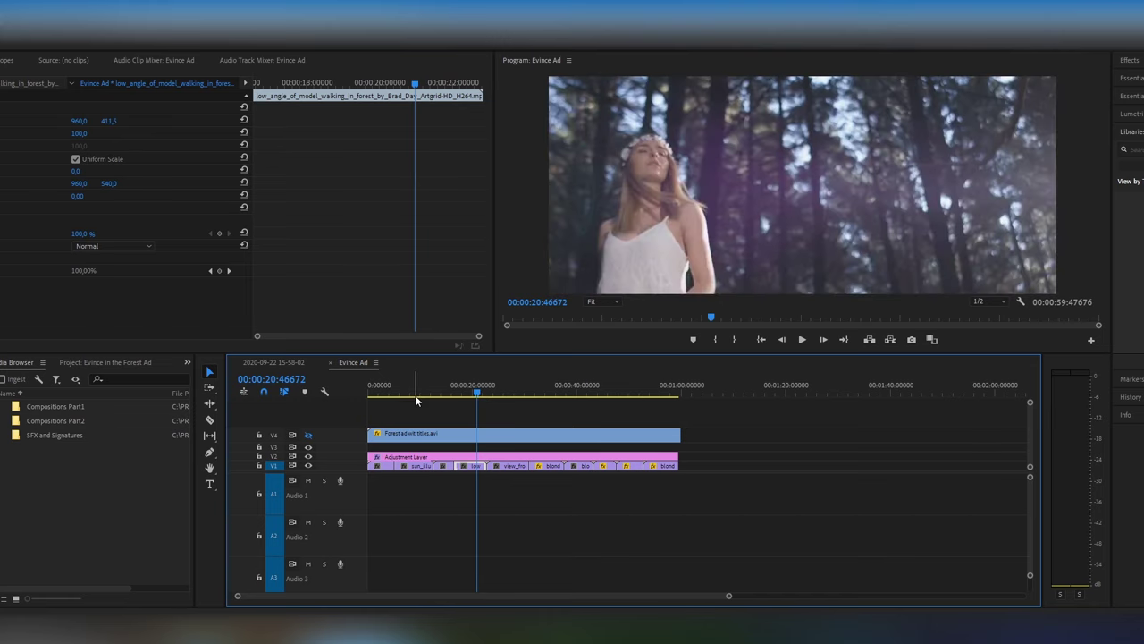
pyautogui.click(458, 393)
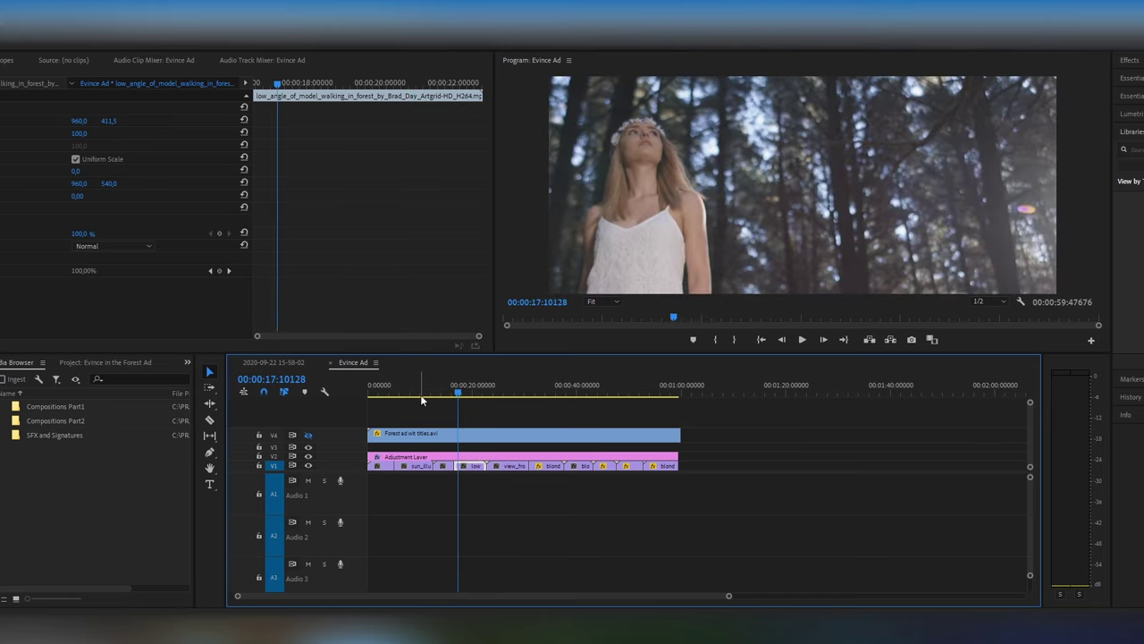
pyautogui.click(441, 394)
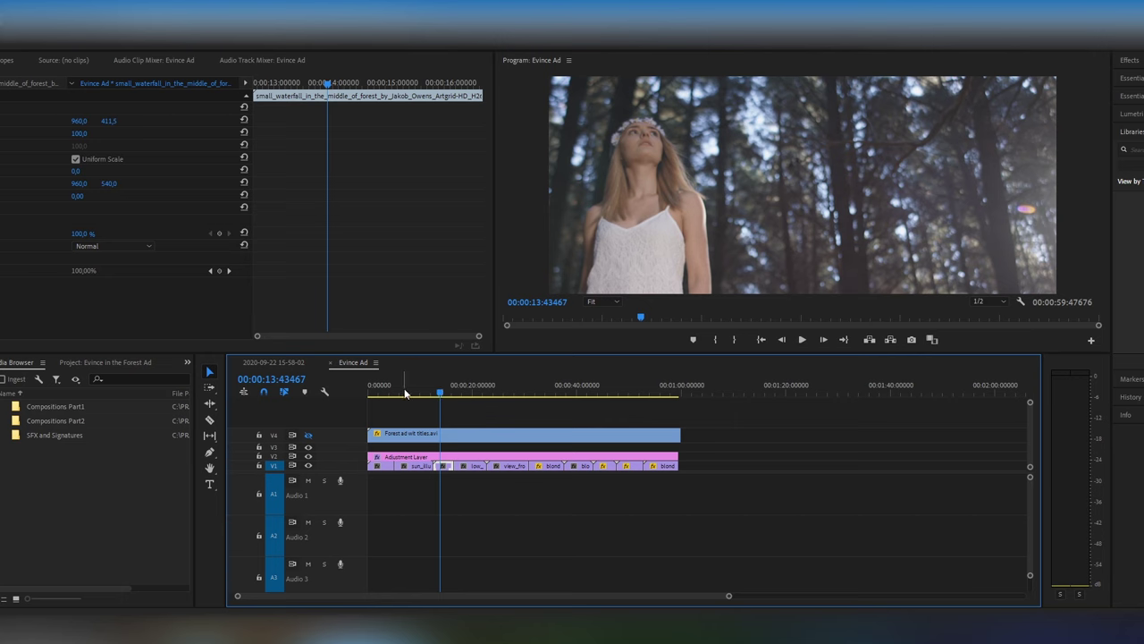
pyautogui.click(379, 393)
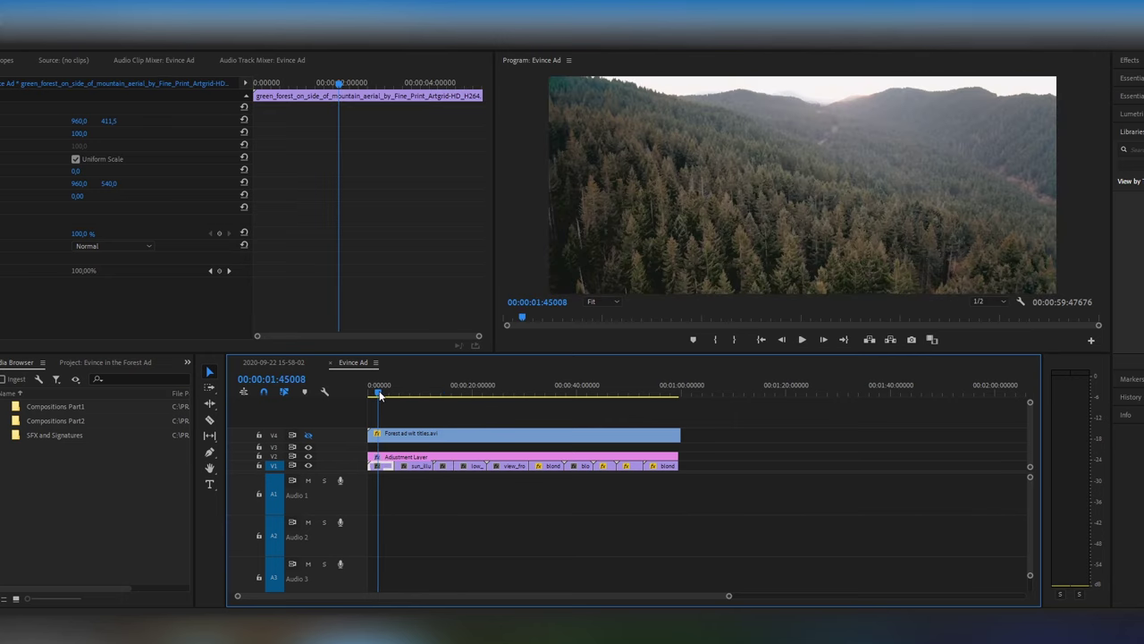
pyautogui.moveTo(379, 393); pyautogui.dragTo(383, 399)
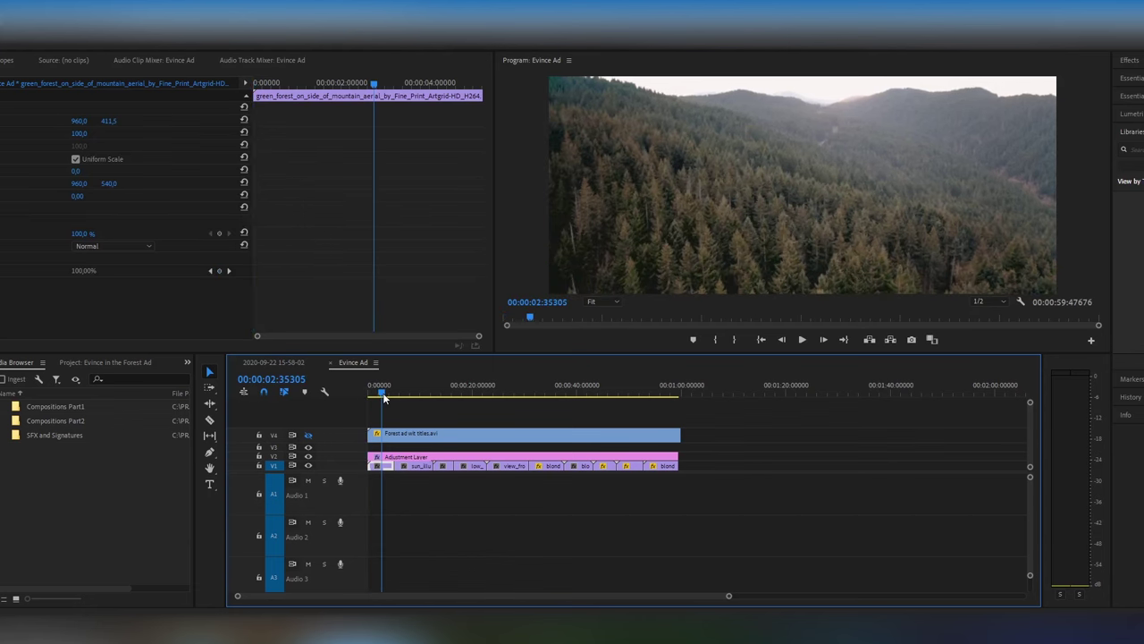
# Step: Place Desert Vr3 from SFX and Signatures > Ambience on Audio 1 at 0 and play from the start
pyautogui.doubleClick(79, 433)
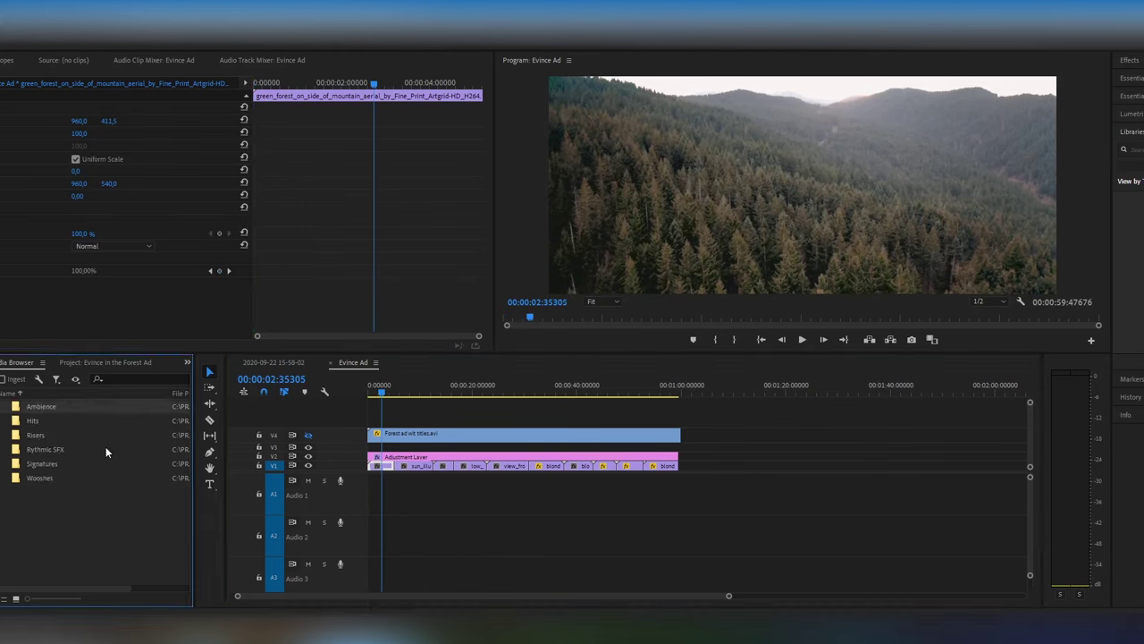
pyautogui.doubleClick(42, 406)
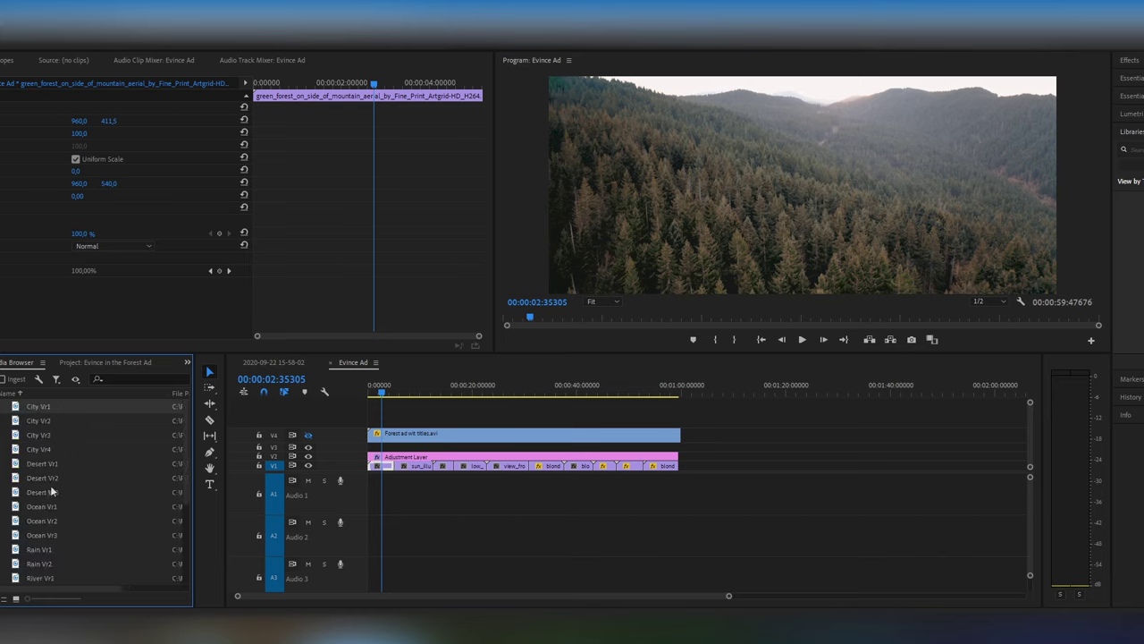
pyautogui.moveTo(40, 492); pyautogui.dragTo(374, 504)
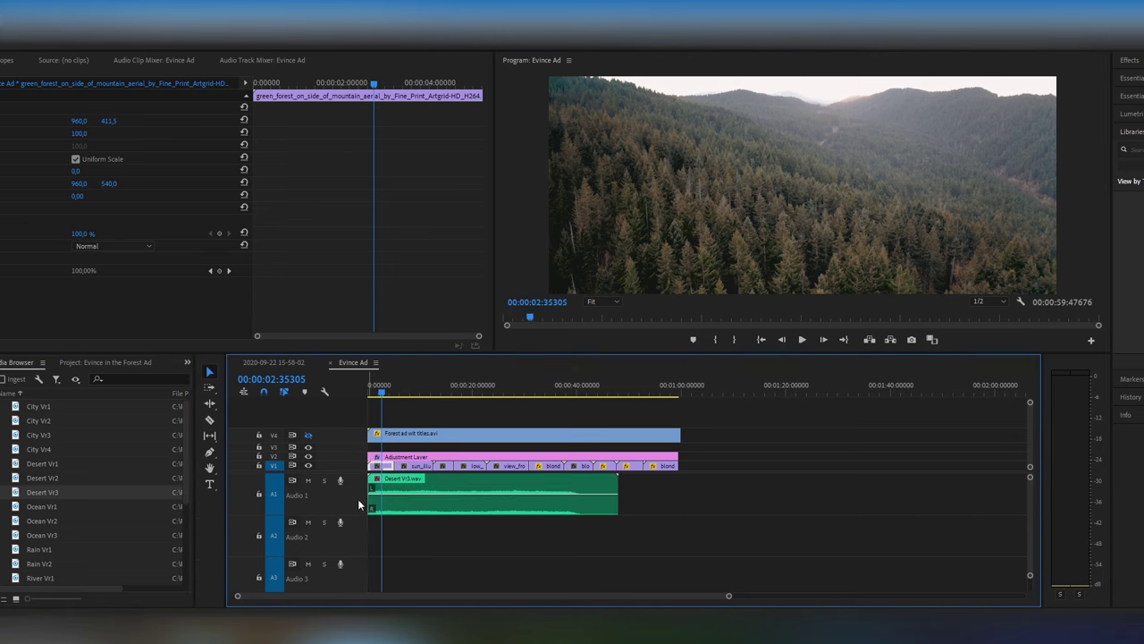
pyautogui.moveTo(381, 391); pyautogui.dragTo(370, 389)
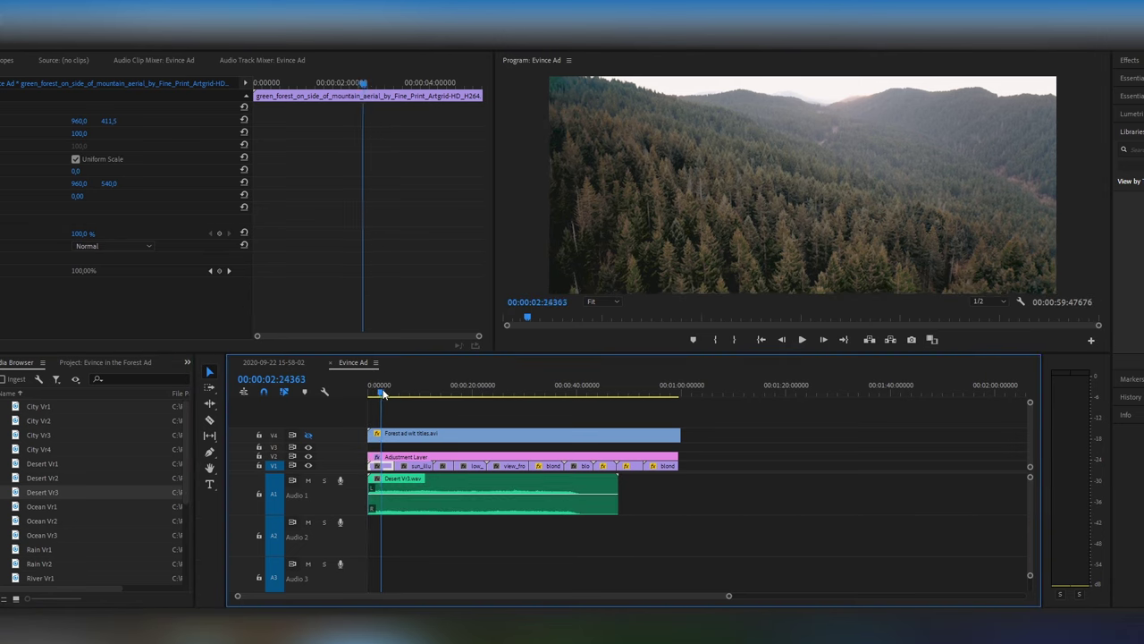
pyautogui.click(802, 339)
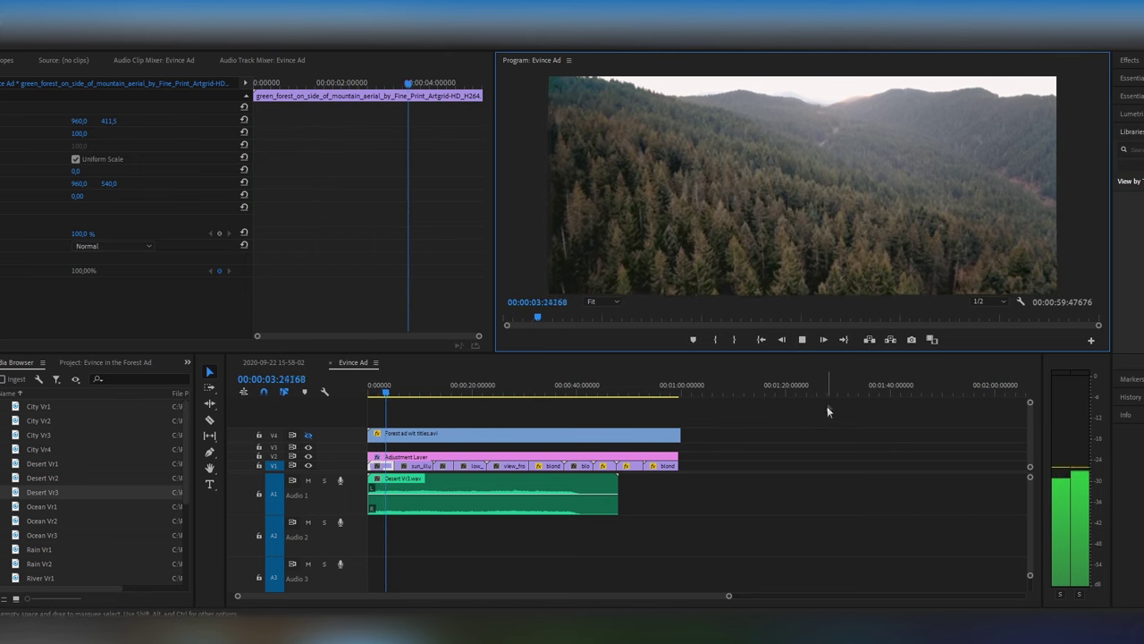
# Step: Place River Vr3 on Audio 2 where the waterfall shot begins
pyautogui.click(802, 340)
pyautogui.moveTo(376, 391); pyautogui.dragTo(356, 395)
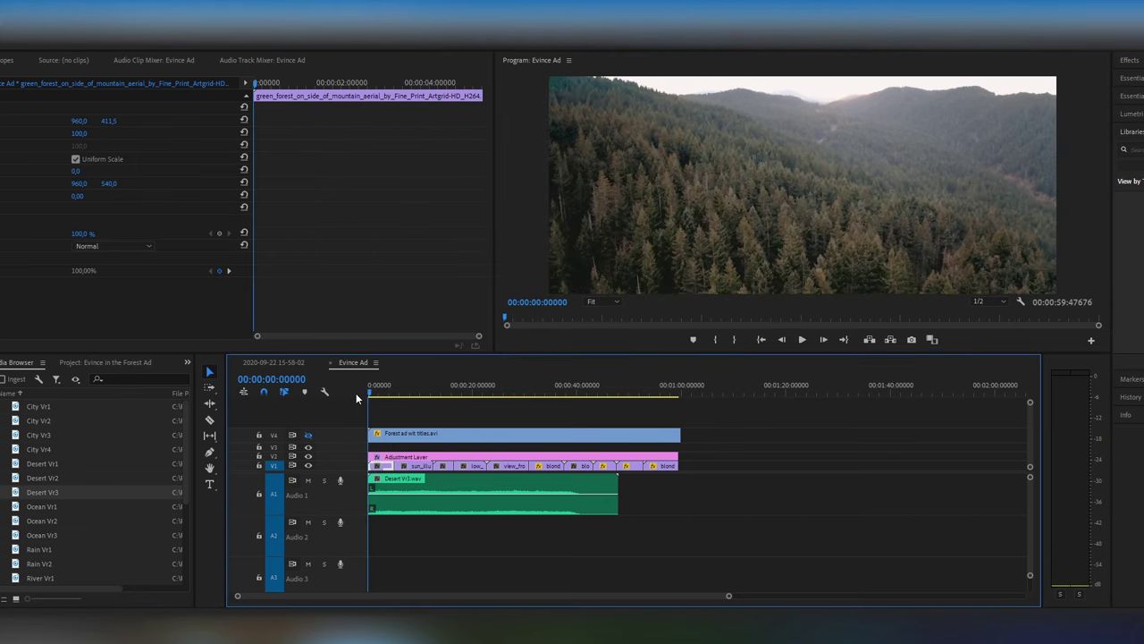
pyautogui.press('Down')
pyautogui.press('Down')
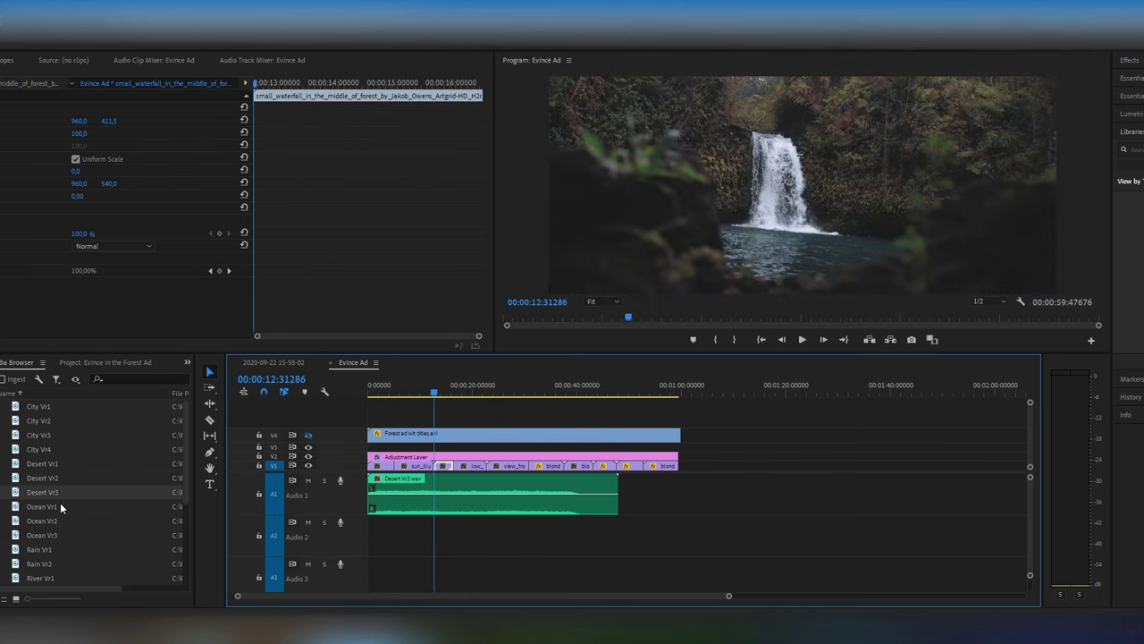
pyautogui.scroll(-3, 60, 502)
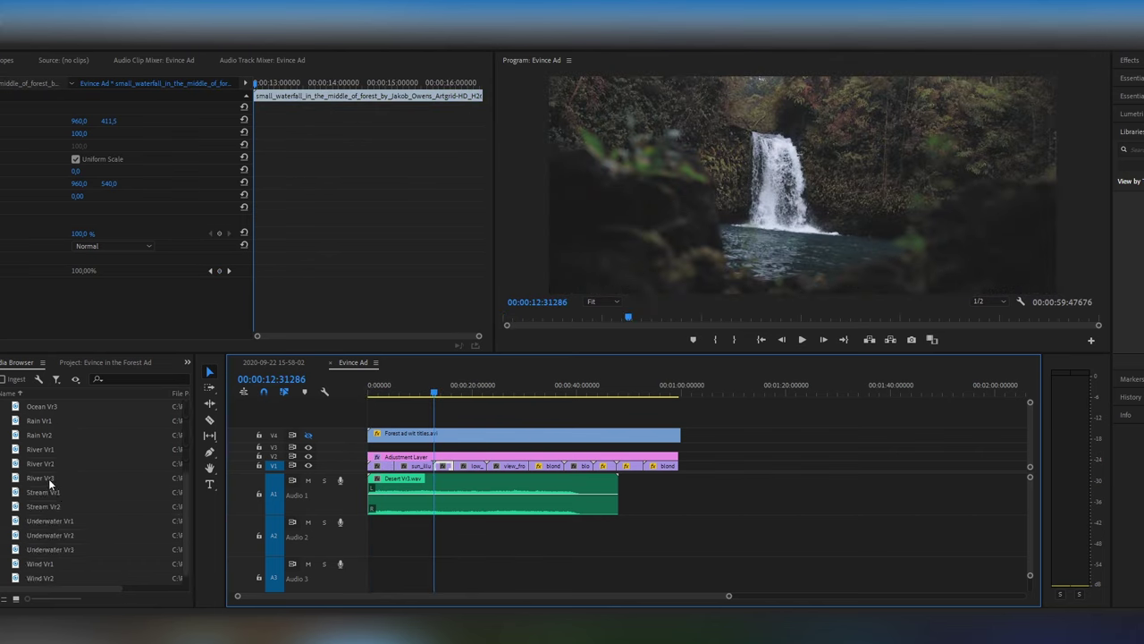
pyautogui.click(48, 478)
pyautogui.moveTo(63, 482); pyautogui.dragTo(435, 537)
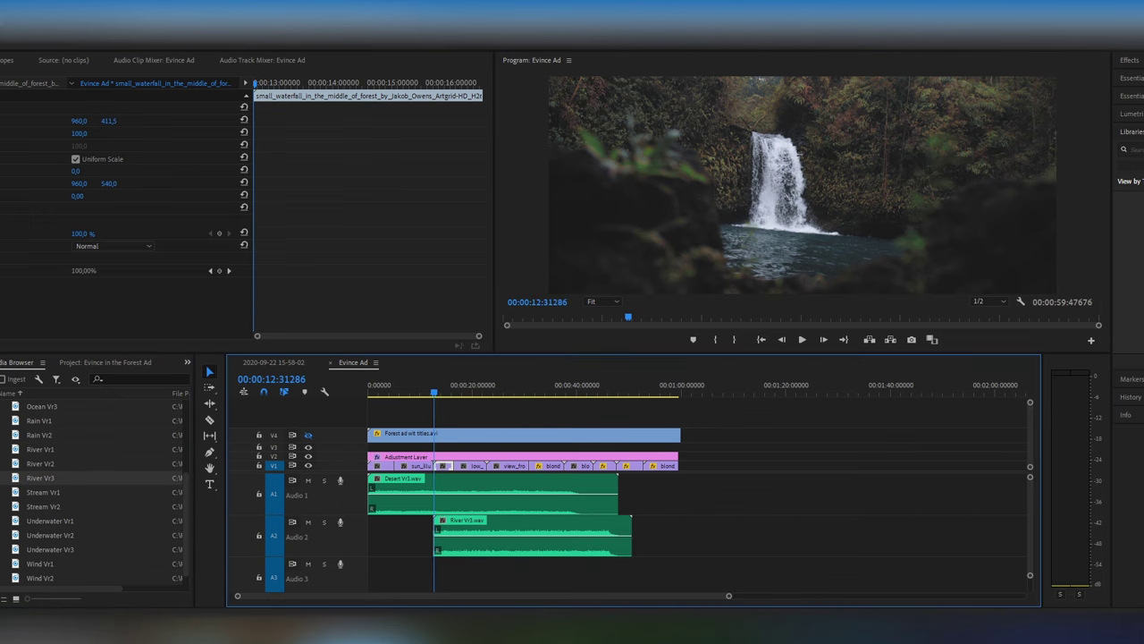
pyautogui.moveTo(730, 598); pyautogui.dragTo(569, 596)
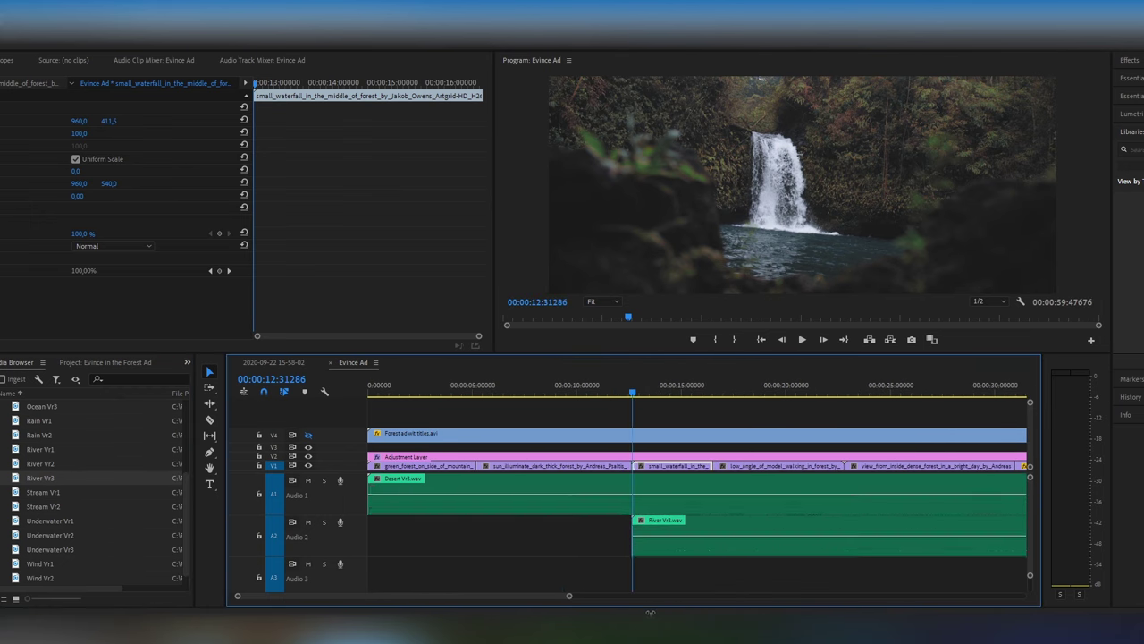
# Step: Cut River Vr3 at the end of the waterfall shot and delete the right piece
pyautogui.click(698, 527)
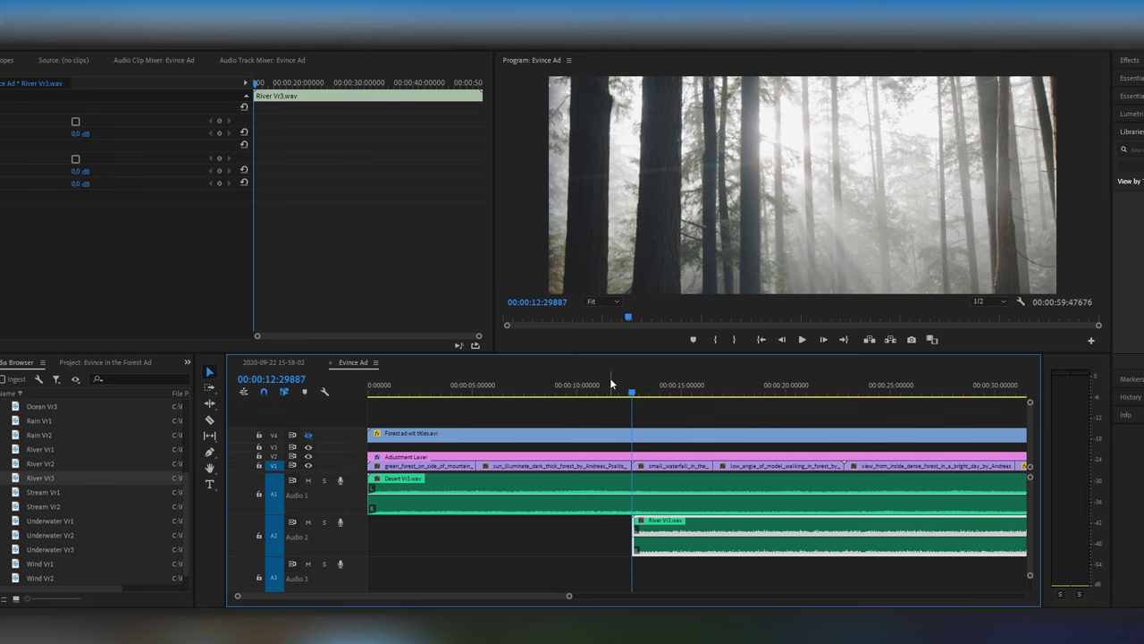
pyautogui.press('space')
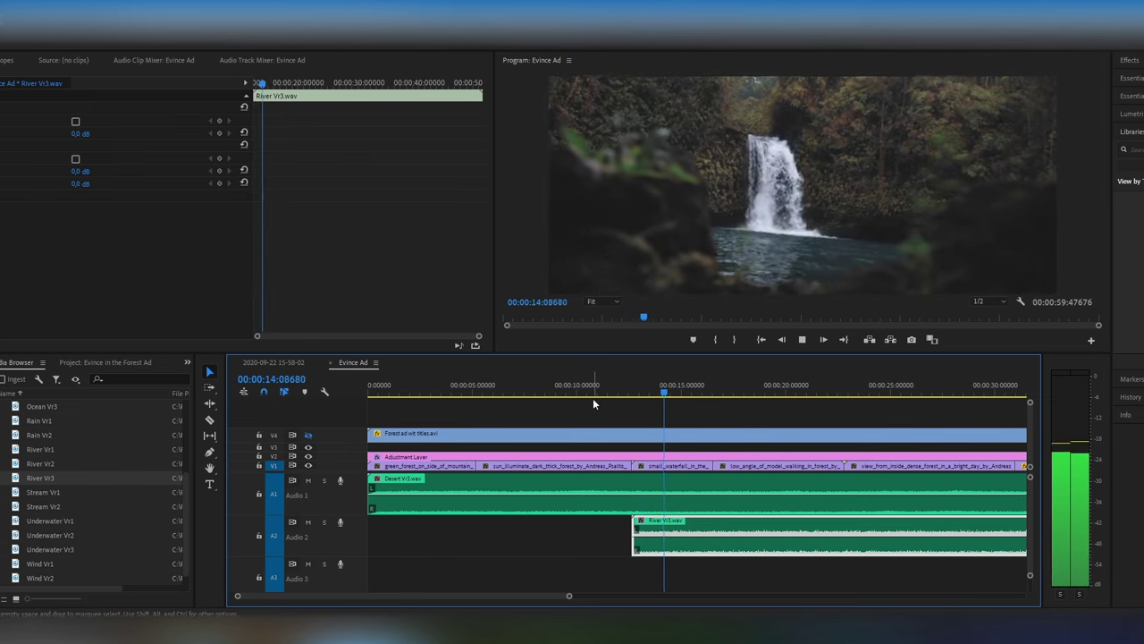
pyautogui.press('space')
pyautogui.press('c')
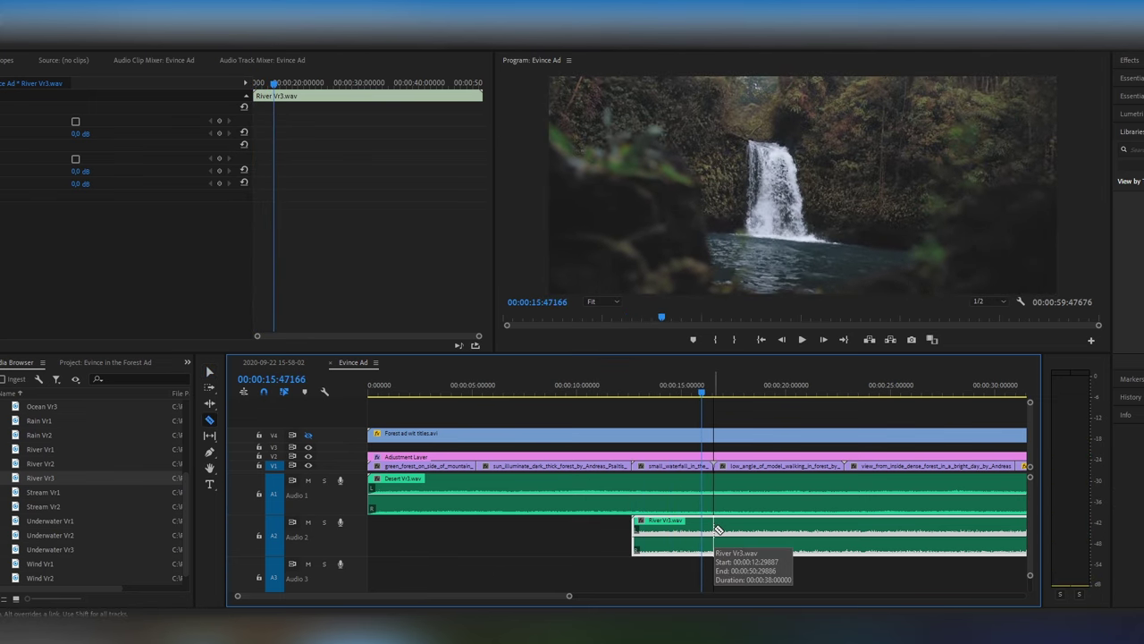
pyautogui.click(714, 530)
pyautogui.press('v')
pyautogui.click(781, 529)
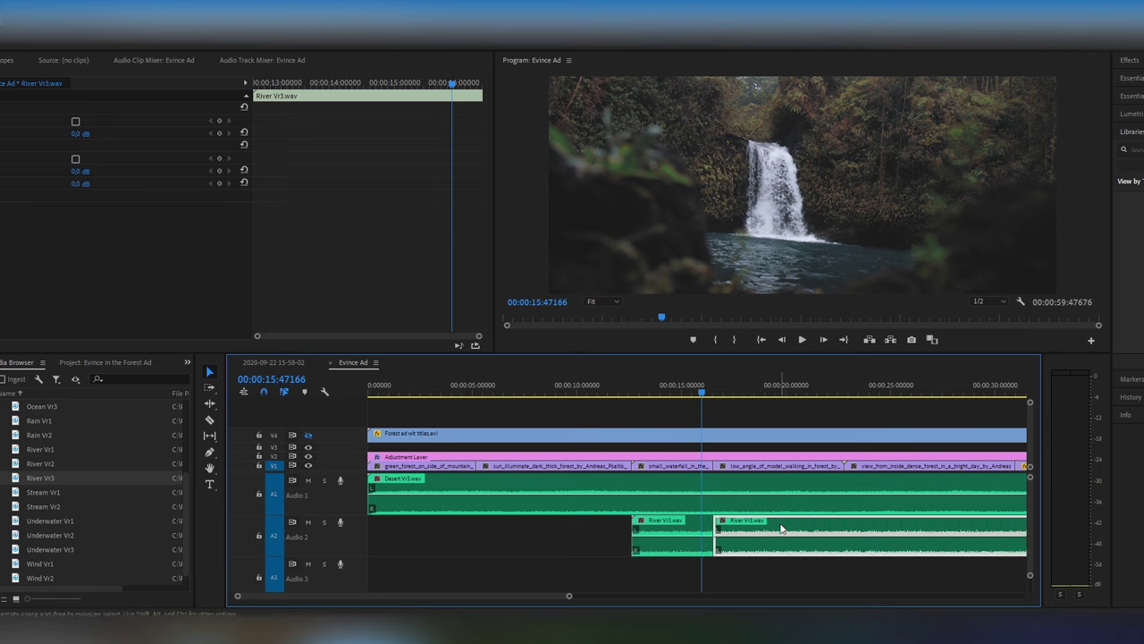
pyautogui.press('Delete')
pyautogui.press('Right')
pyautogui.click(58, 525)
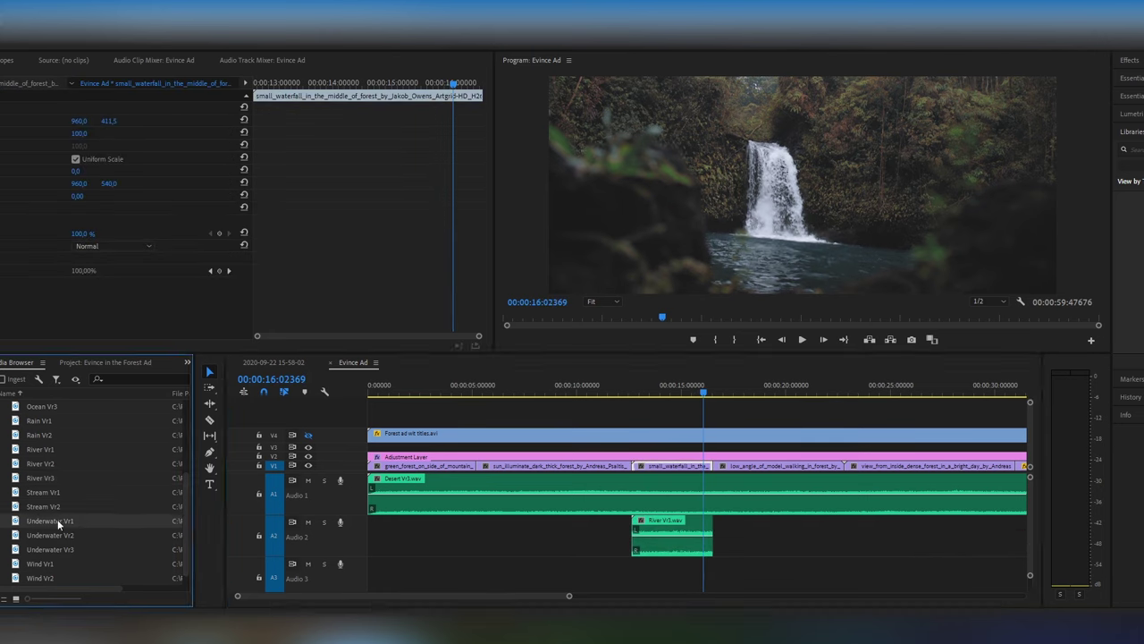
# Step: Add Underwater Vr1 on Audio 3 at the waterfall shot and remove its extra piece
pyautogui.moveTo(58, 525); pyautogui.dragTo(635, 586)
pyautogui.scroll(-2, 705, 518)
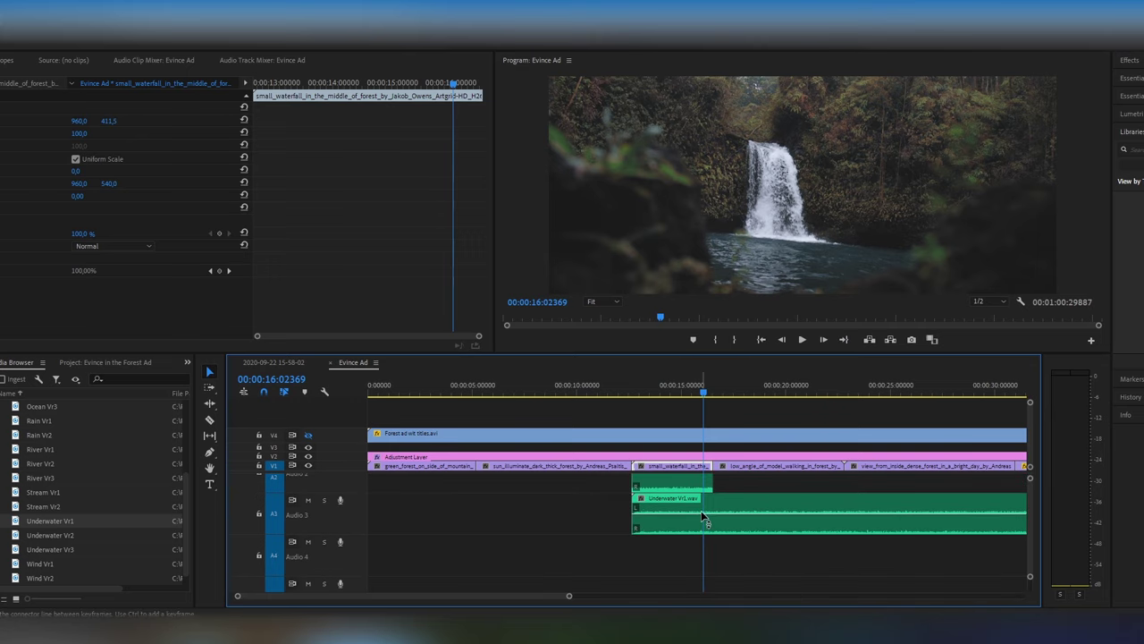
pyautogui.click(737, 514)
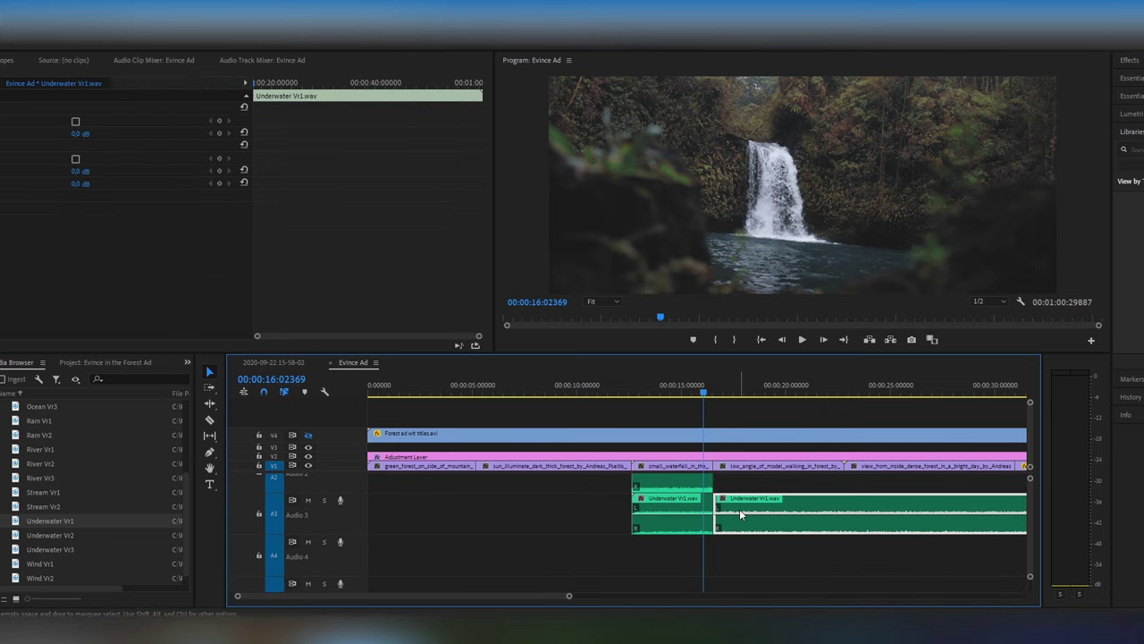
pyautogui.press('Delete')
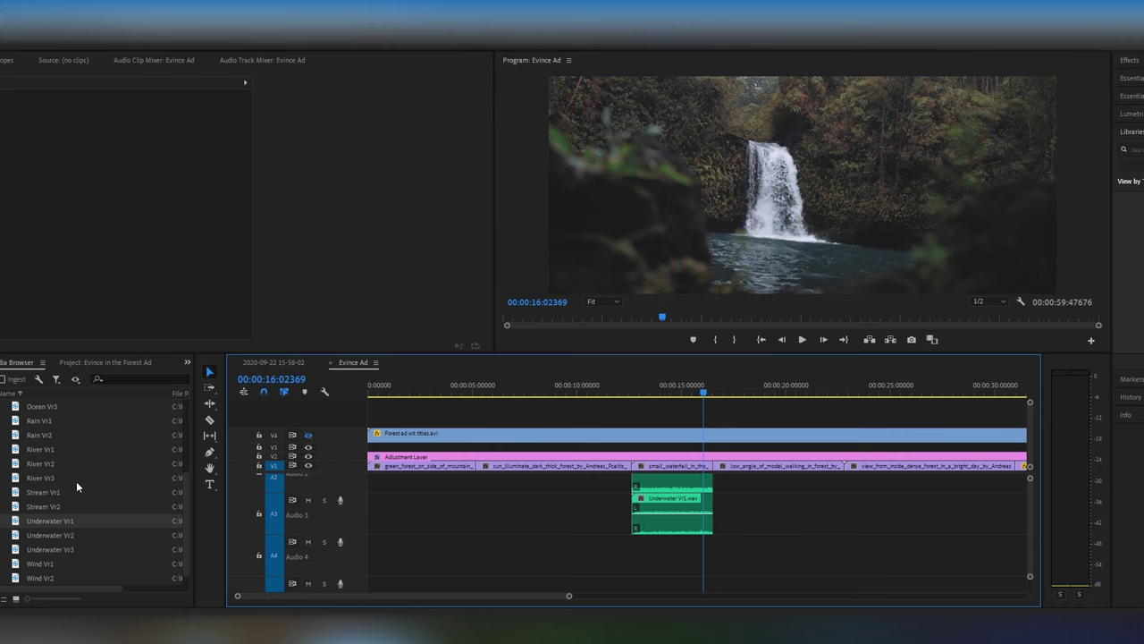
# Step: Add Ocean Vr3 on Audio 4 at the waterfall shot, cut it at the shot's end, and preview
pyautogui.click(44, 407)
pyautogui.moveTo(43, 408); pyautogui.dragTo(633, 558)
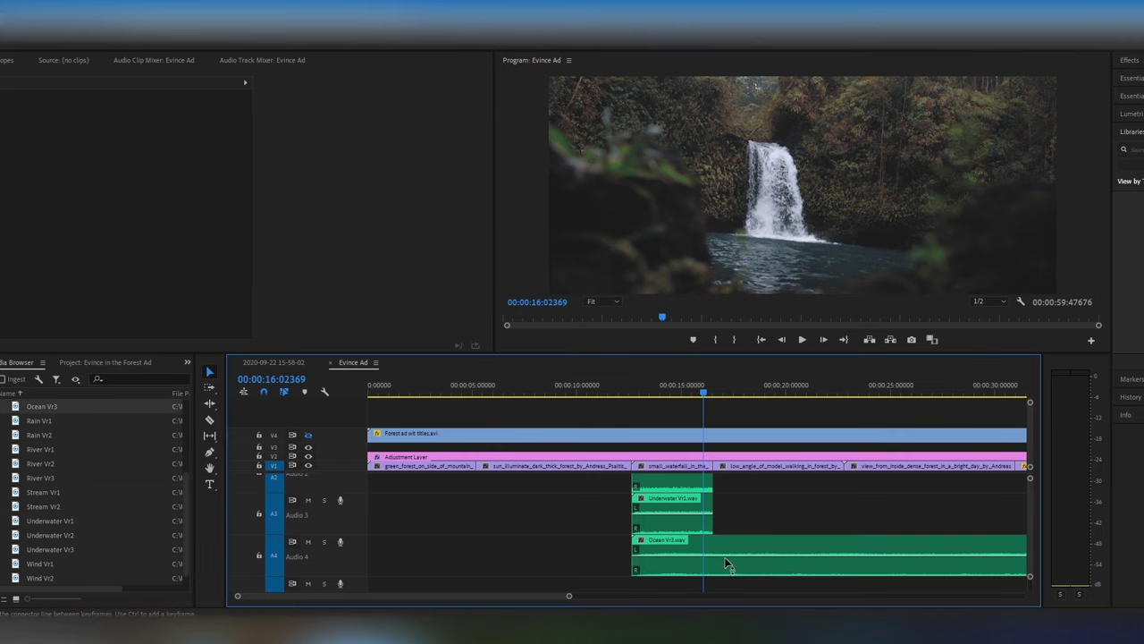
pyautogui.press('c')
pyautogui.click(718, 552)
pyautogui.click(718, 551)
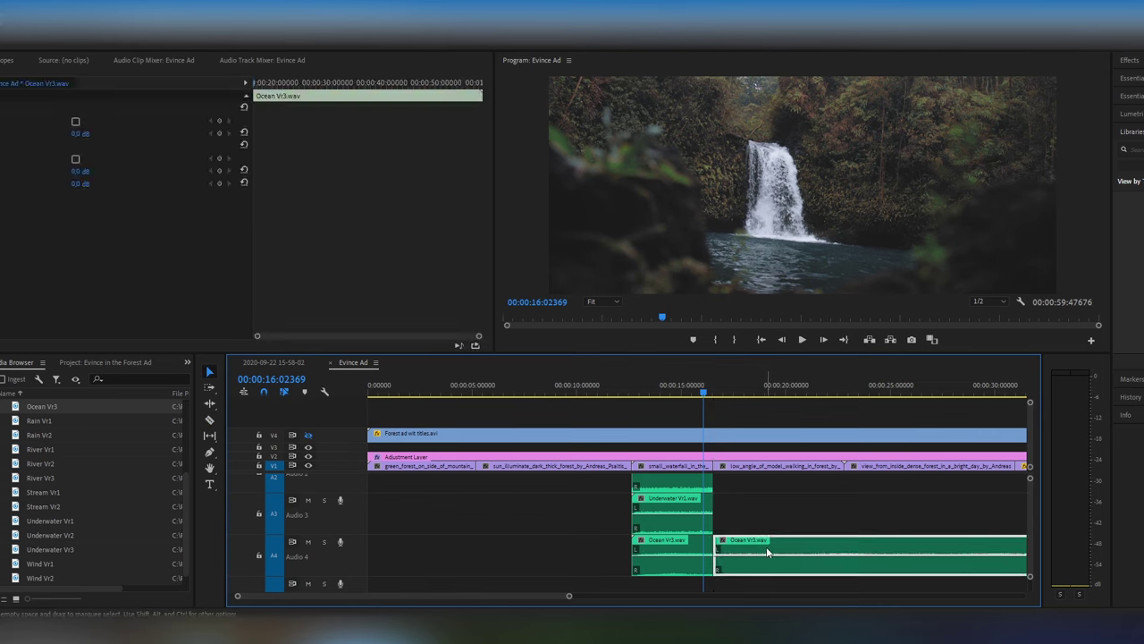
pyautogui.press('Delete')
pyautogui.click(639, 395)
pyautogui.press('space')
pyautogui.scroll(2, 635, 501)
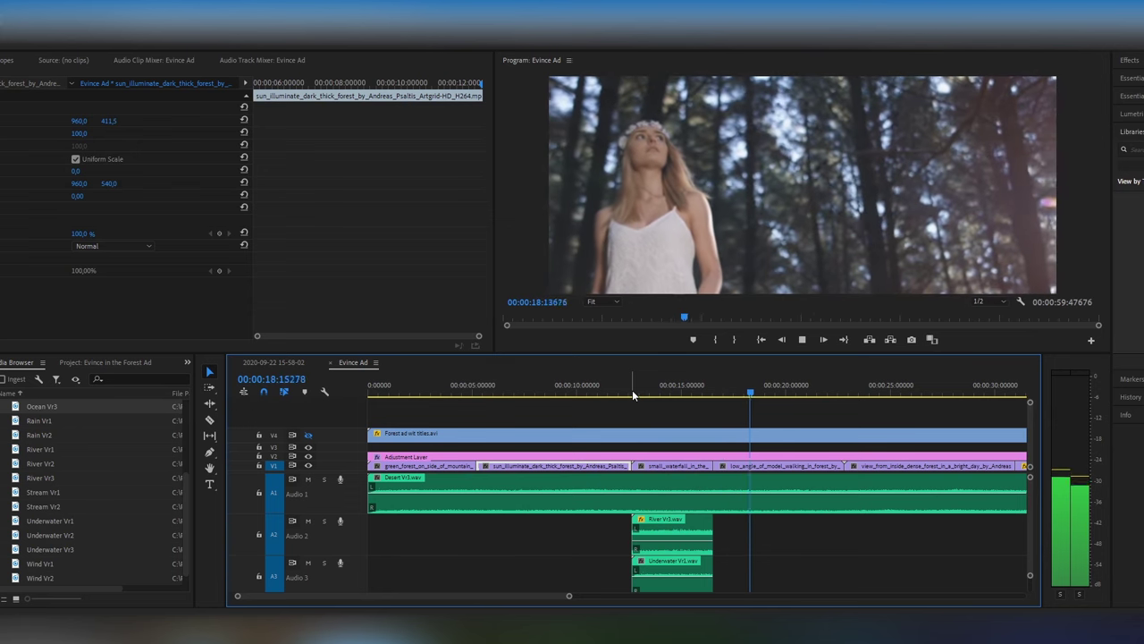
# Step: Place Wind Vr1 on Audio 5 after the Ocean clip, trim it near 22 seconds, and replay from 16 s
pyautogui.press('space')
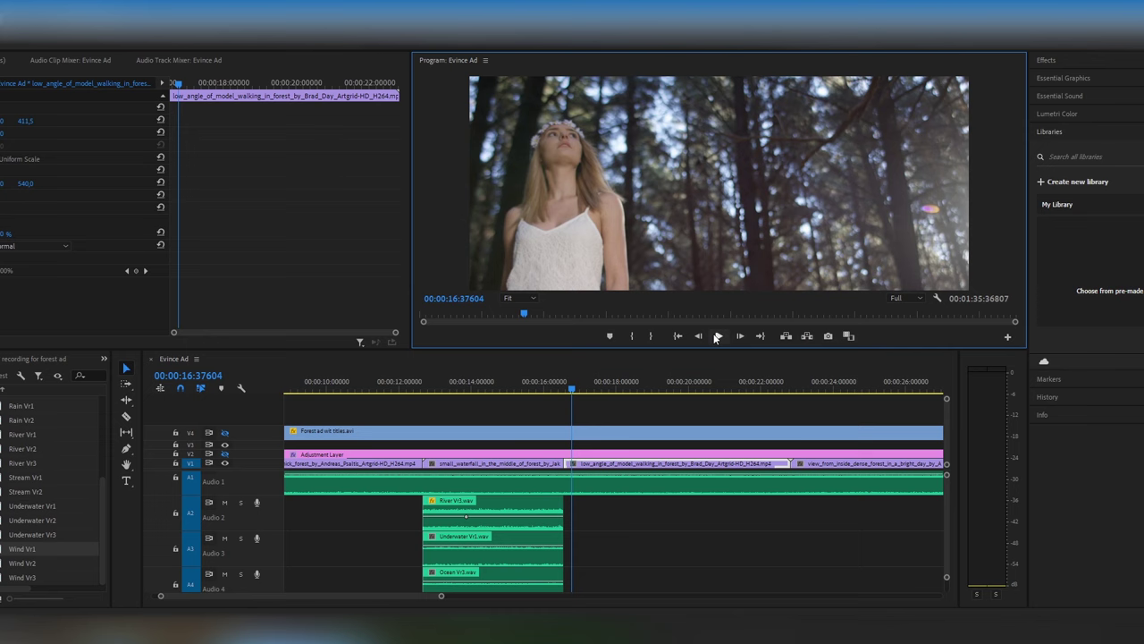
pyautogui.click(716, 336)
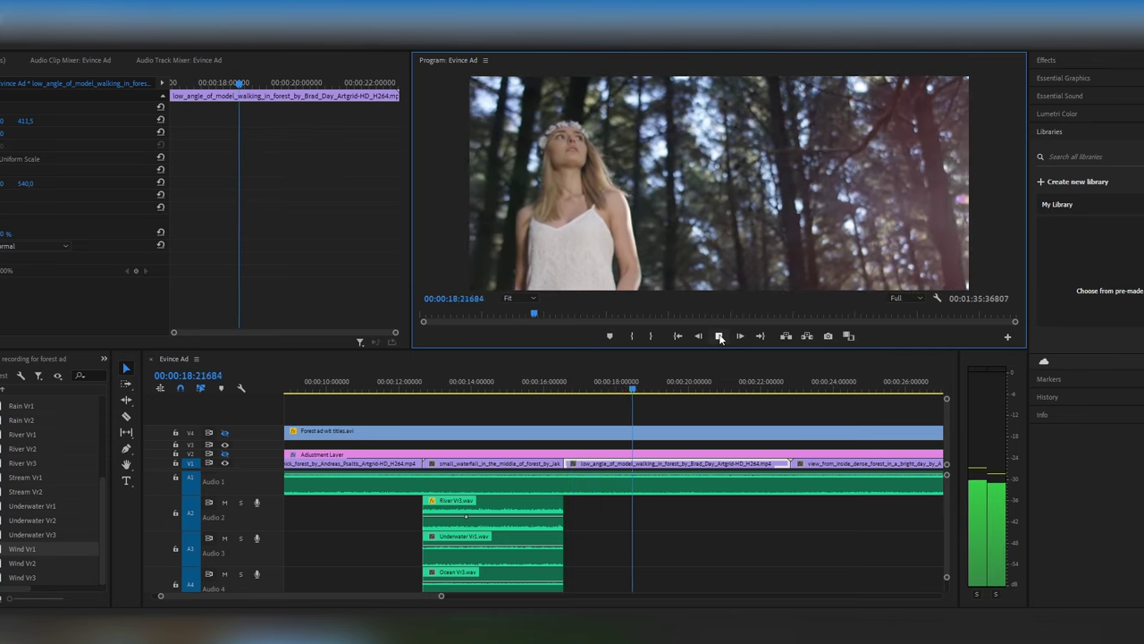
pyautogui.click(720, 336)
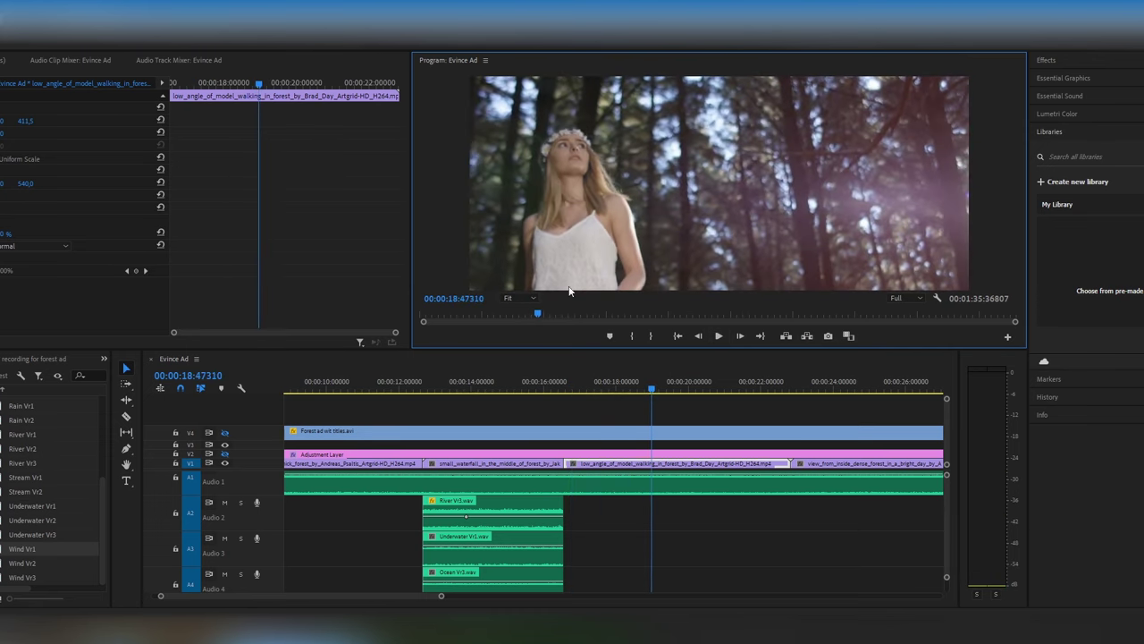
pyautogui.scroll(-3, 948, 513)
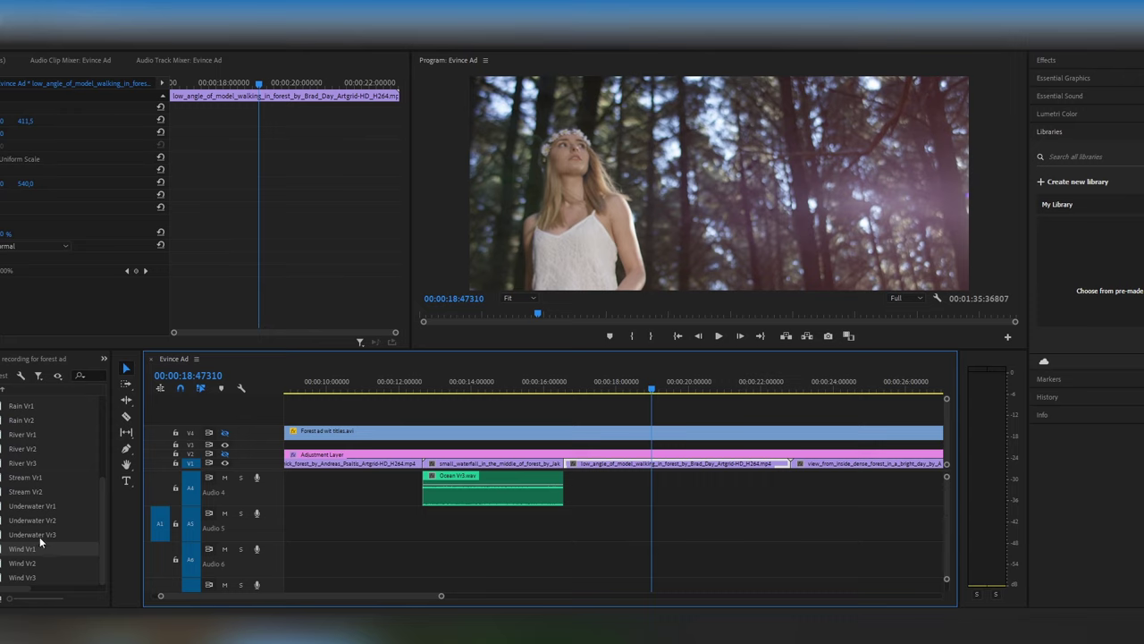
pyautogui.moveTo(25, 552); pyautogui.dragTo(558, 529)
pyautogui.press('c')
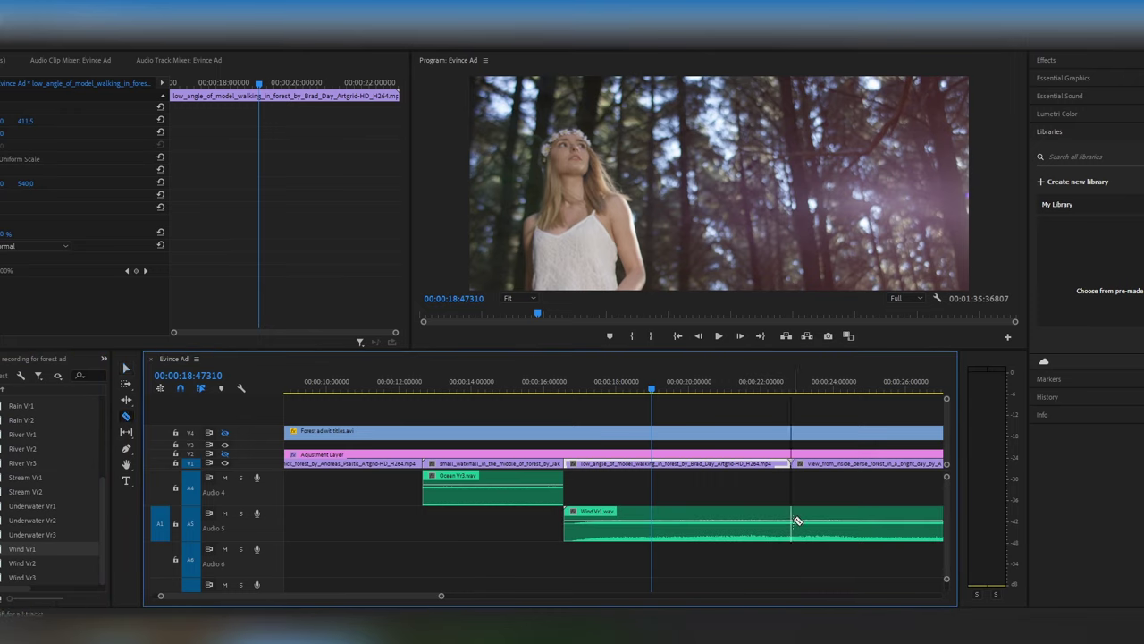
pyautogui.press('v')
pyautogui.click(793, 519)
pyautogui.press('Delete')
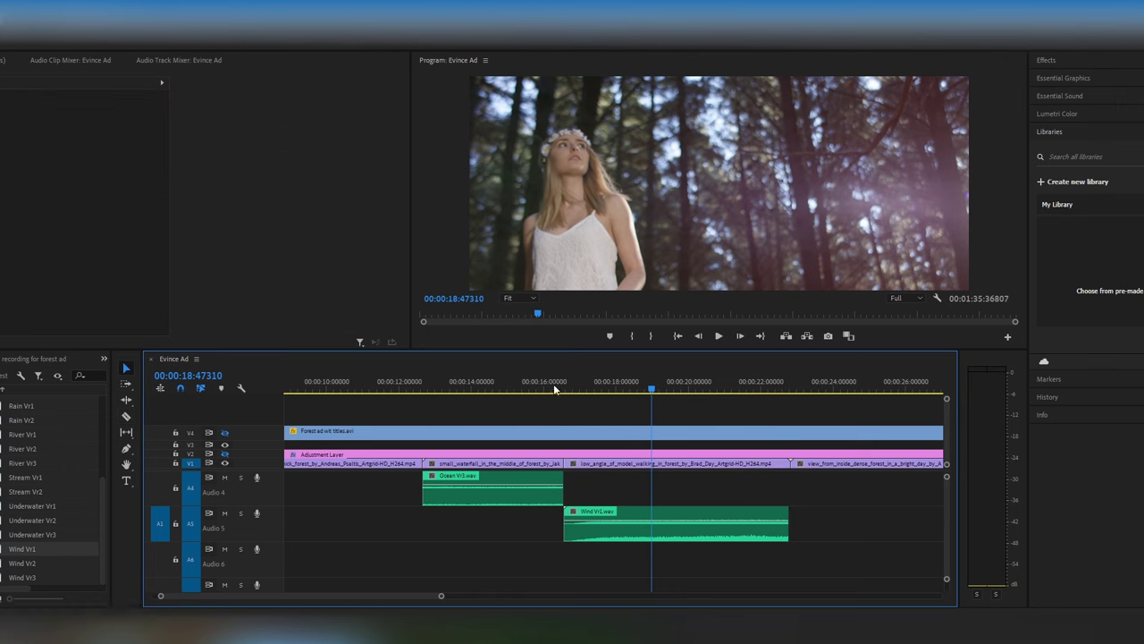
pyautogui.click(554, 389)
pyautogui.press('space')
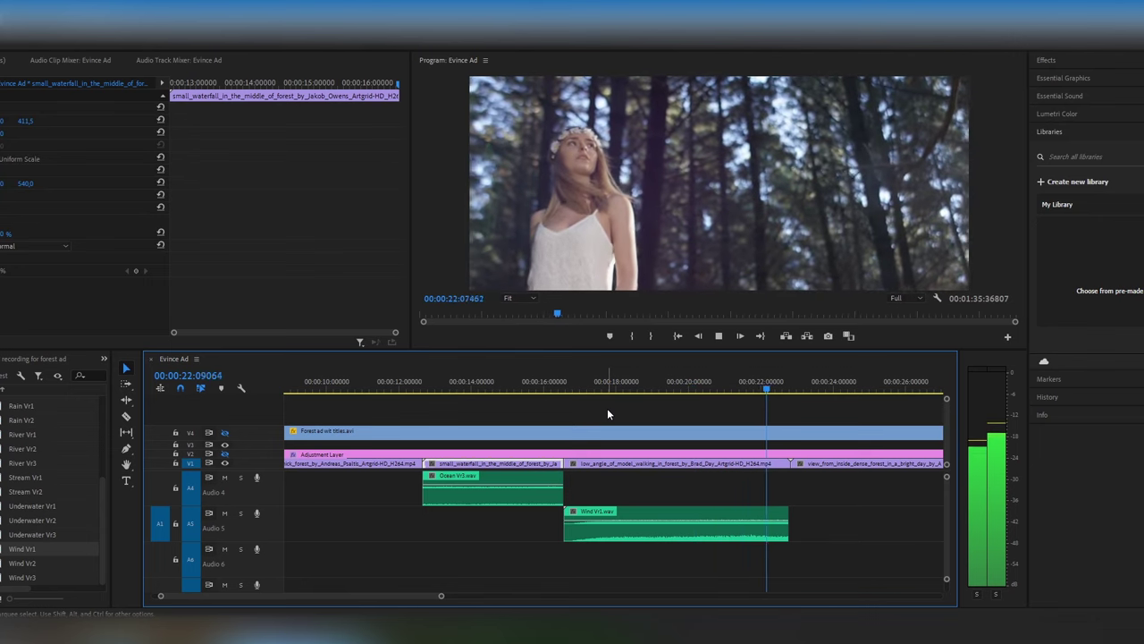
# Step: Open the Deep Impact sound folder within the impact categories
pyautogui.click(27, 407)
pyautogui.doubleClick(27, 407)
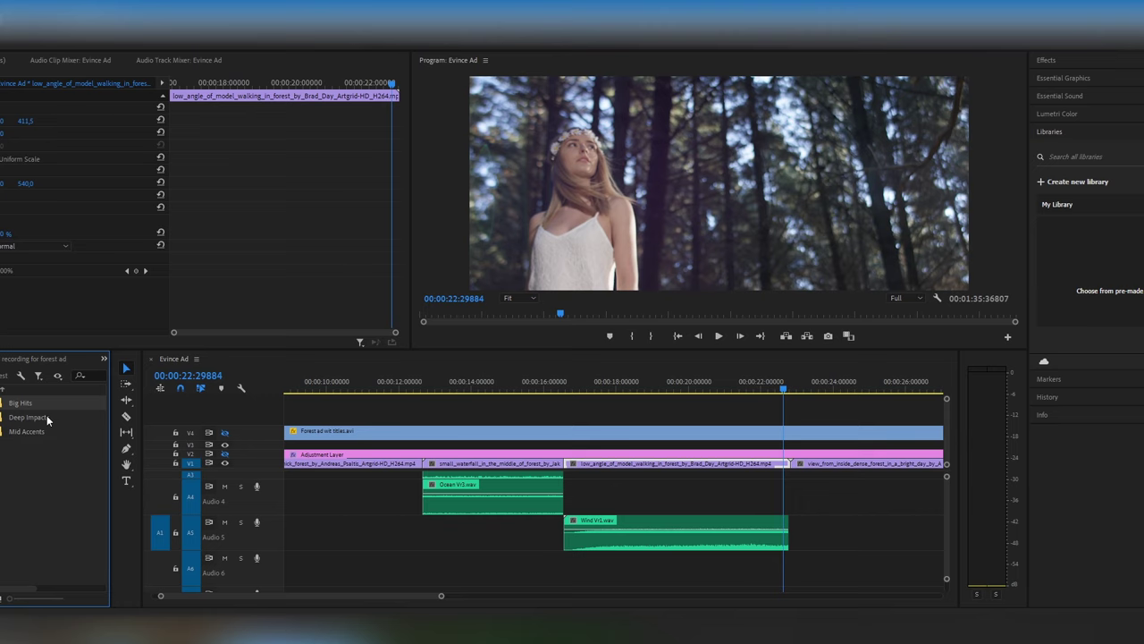
pyautogui.doubleClick(47, 415)
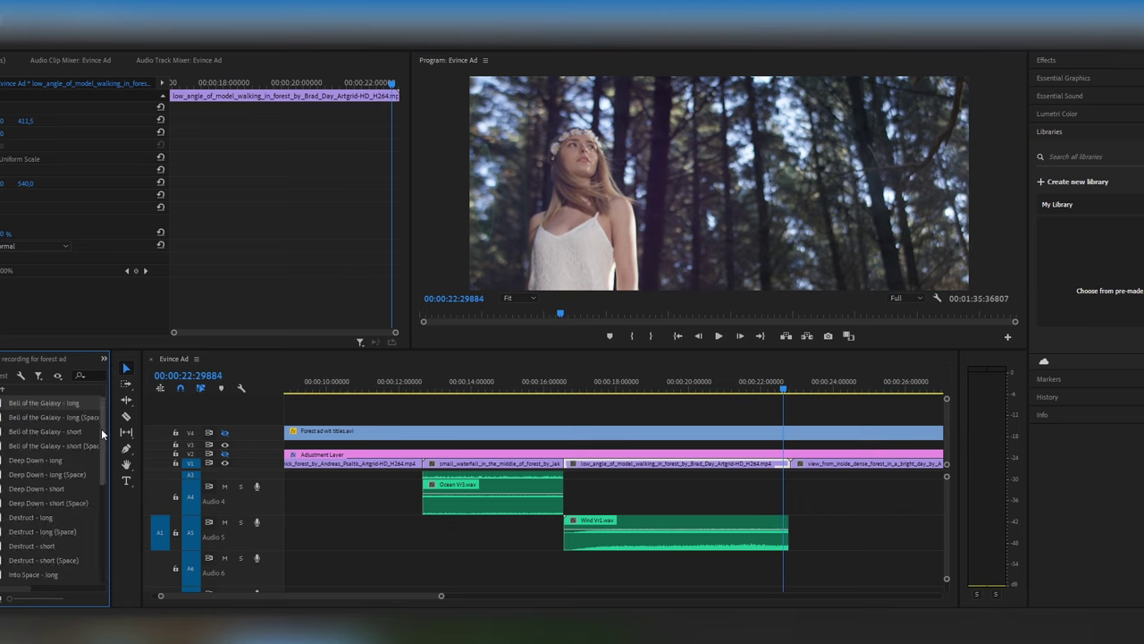
pyautogui.moveTo(101, 428); pyautogui.dragTo(97, 531)
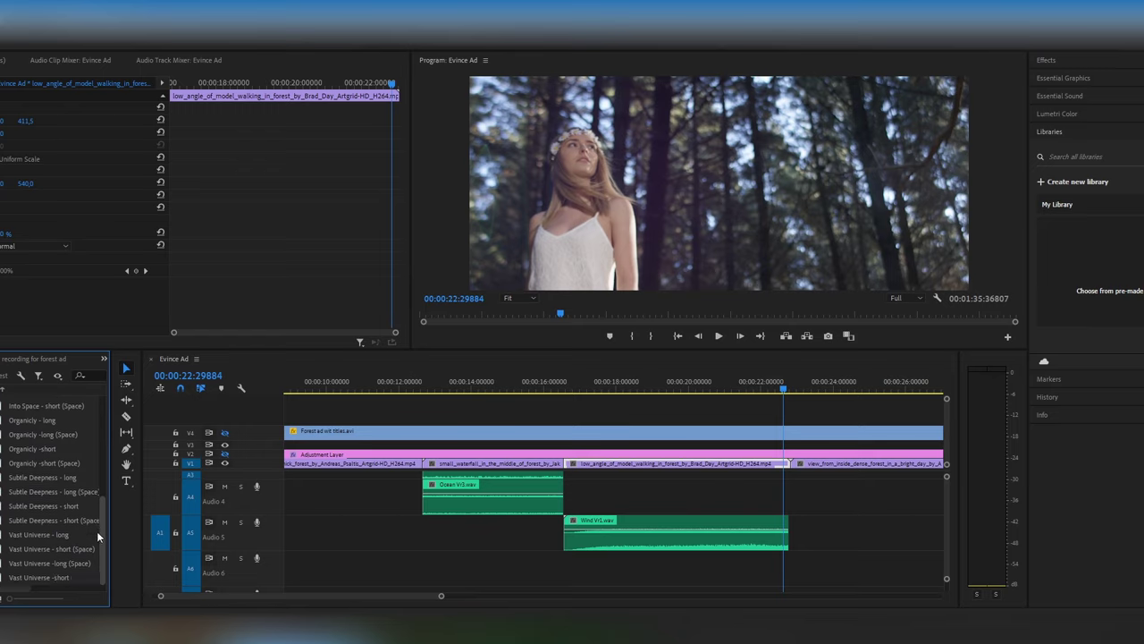
# Step: Add Subtle Deepness - long to Audio 6, shift it about 5 seconds earlier, and preview from 4 s
pyautogui.click(59, 479)
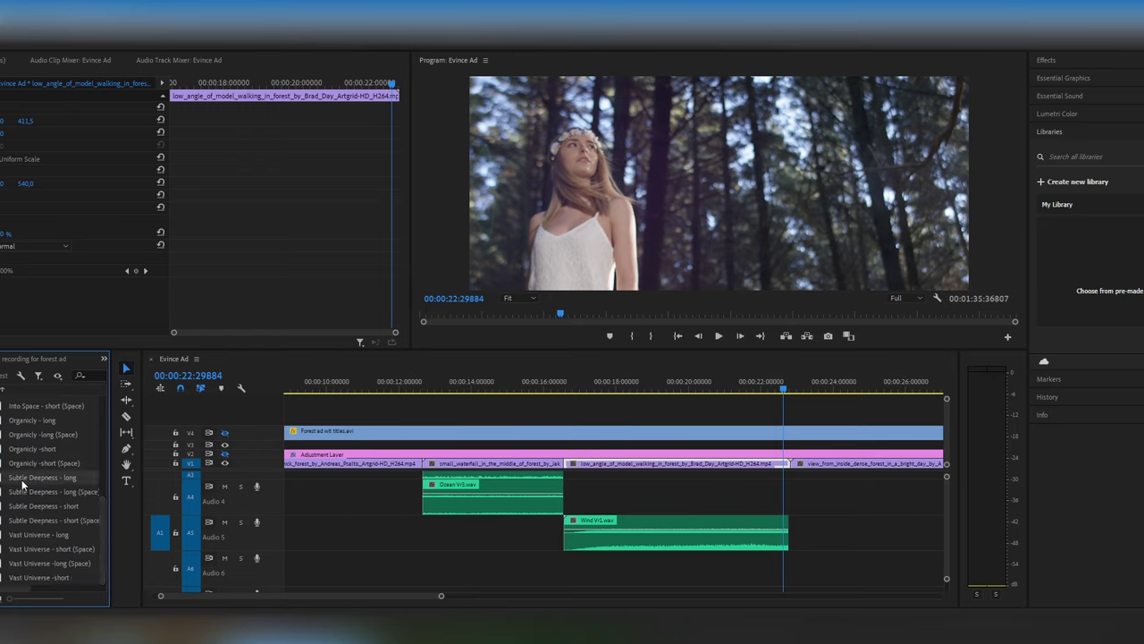
pyautogui.moveTo(22, 484); pyautogui.dragTo(376, 577)
pyautogui.hscroll(-8, 341, 594)
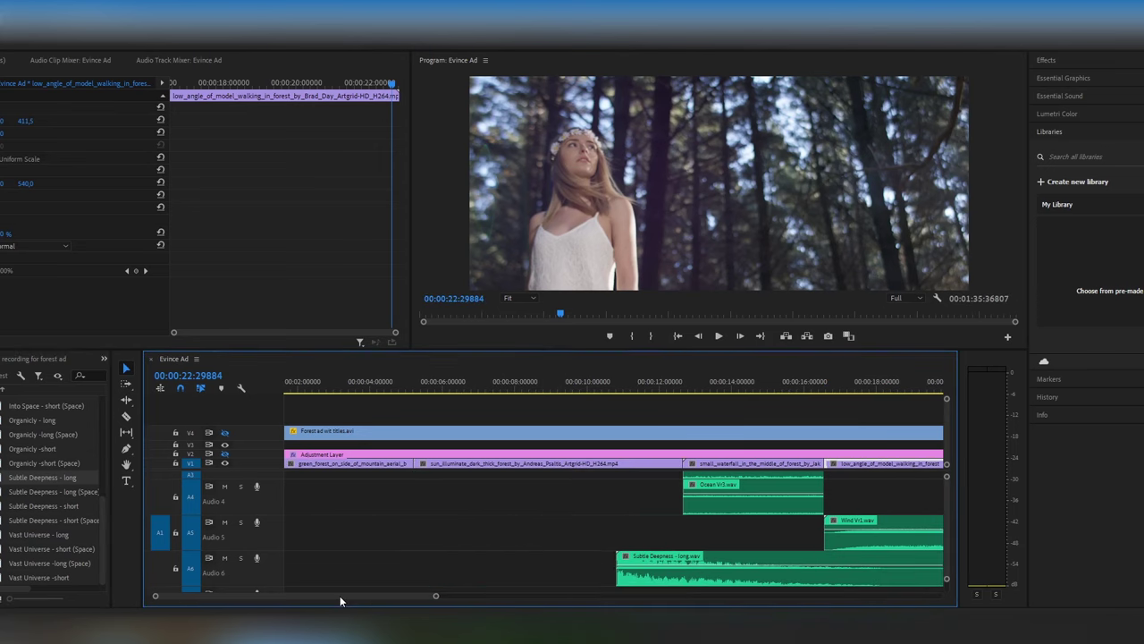
pyautogui.moveTo(666, 561); pyautogui.dragTo(466, 574)
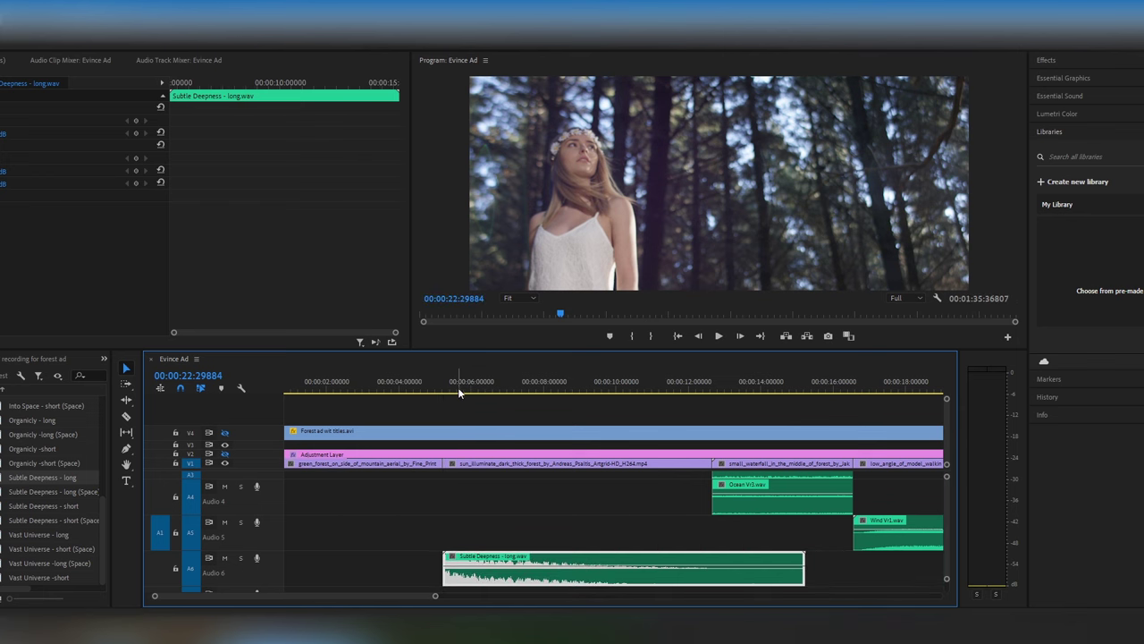
pyautogui.click(421, 387)
pyautogui.press('space')
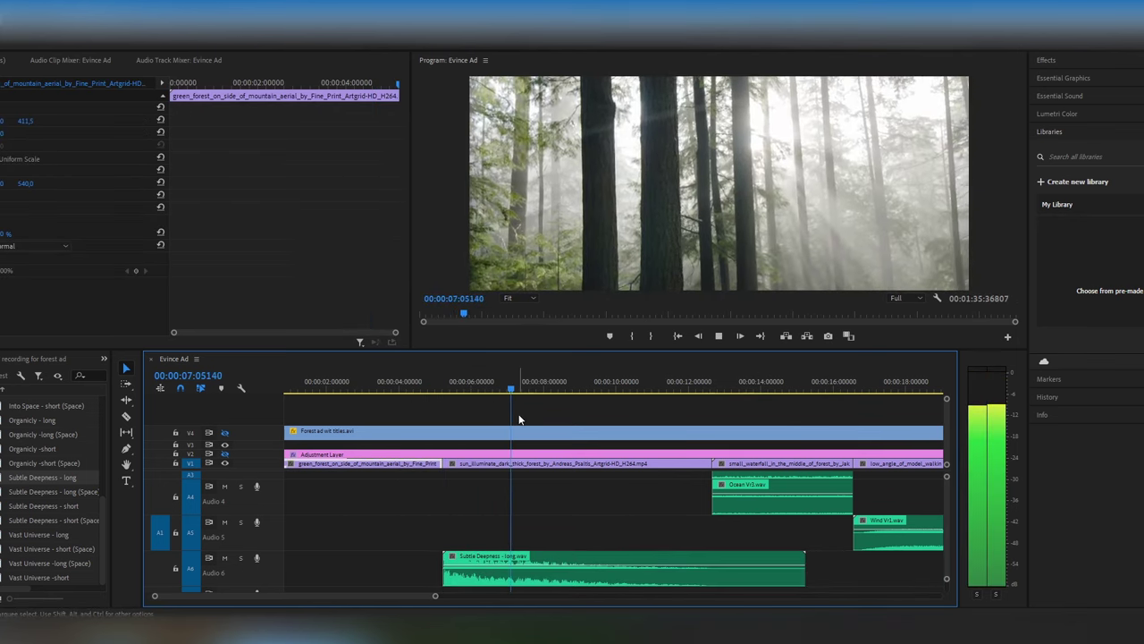
pyautogui.press('space')
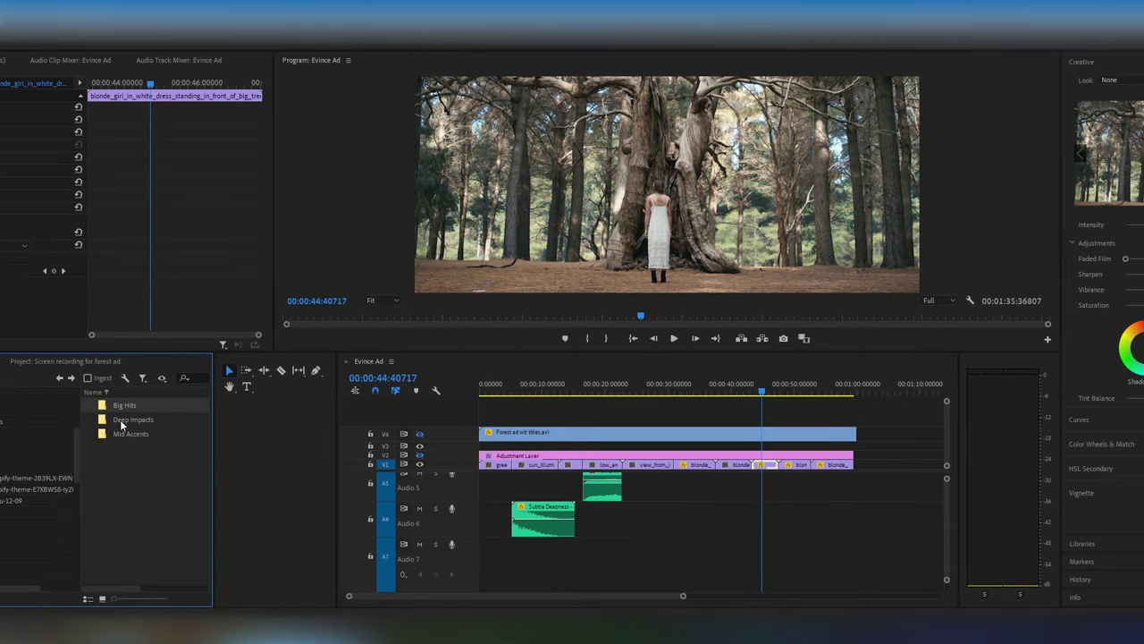
# Step: Place Vast Universe -long (Space) on Audio 7 near 43 seconds and play it in context
pyautogui.doubleClick(120, 420)
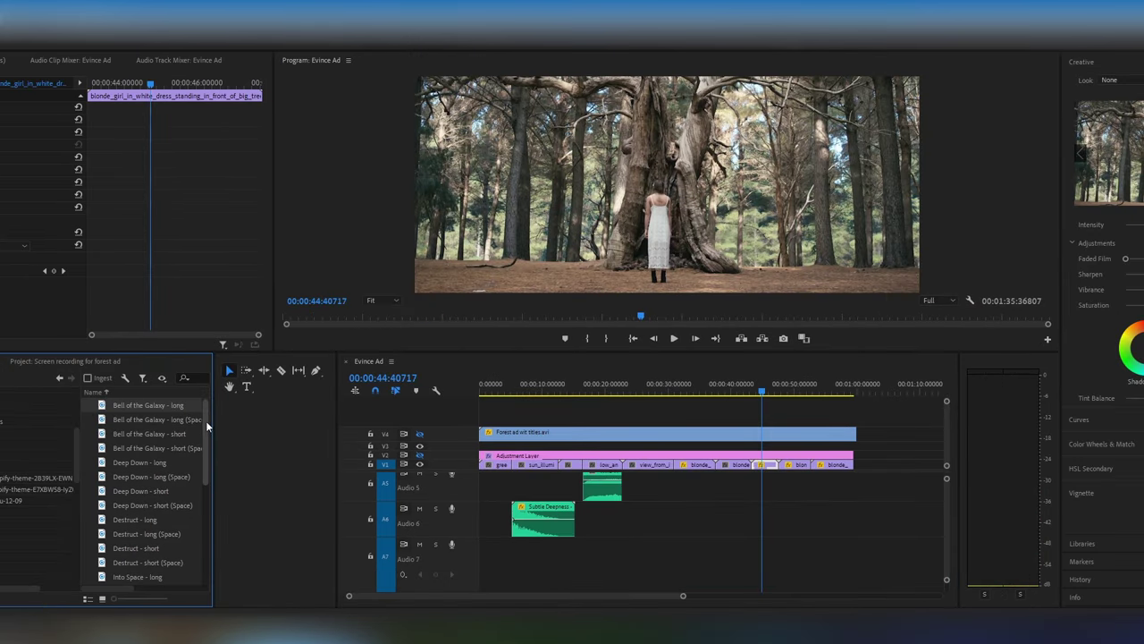
pyautogui.moveTo(205, 420); pyautogui.dragTo(197, 528)
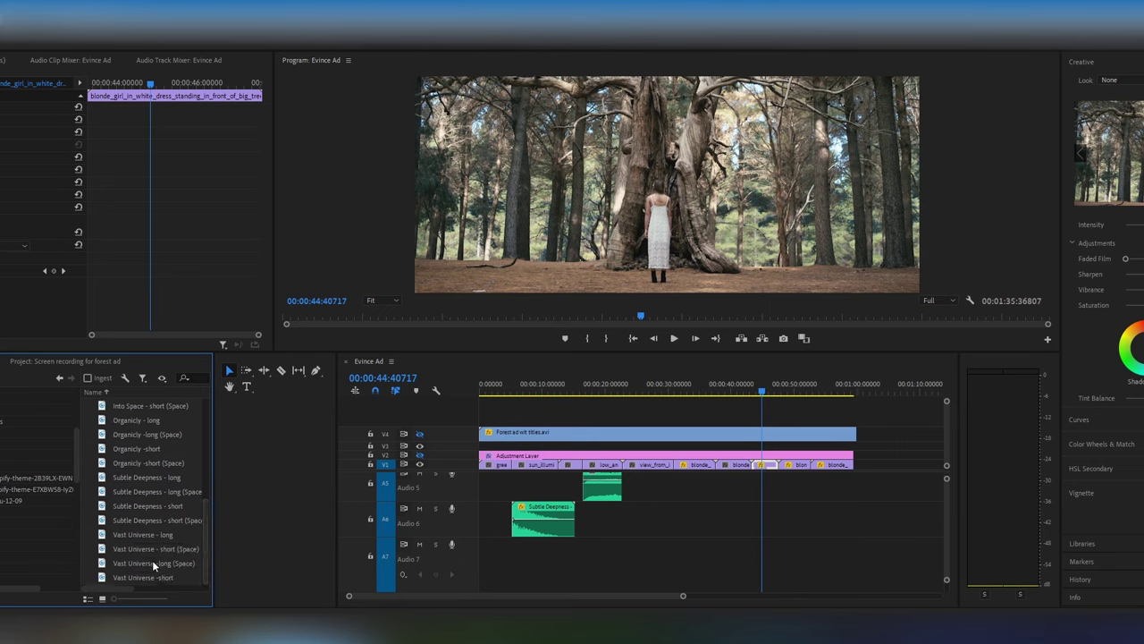
pyautogui.moveTo(144, 562); pyautogui.dragTo(756, 556)
pyautogui.click(745, 395)
pyautogui.press('space')
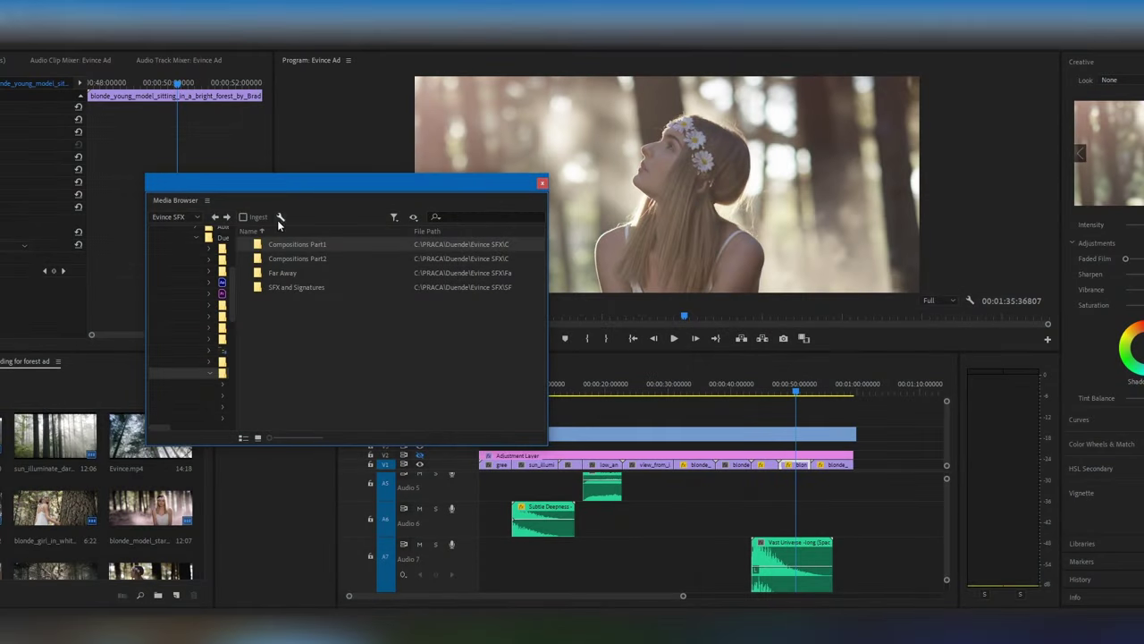
# Step: Browse Evince SFX into Compositions Part1 > Horizon after checking the second compositions folder
pyautogui.doubleClick(297, 249)
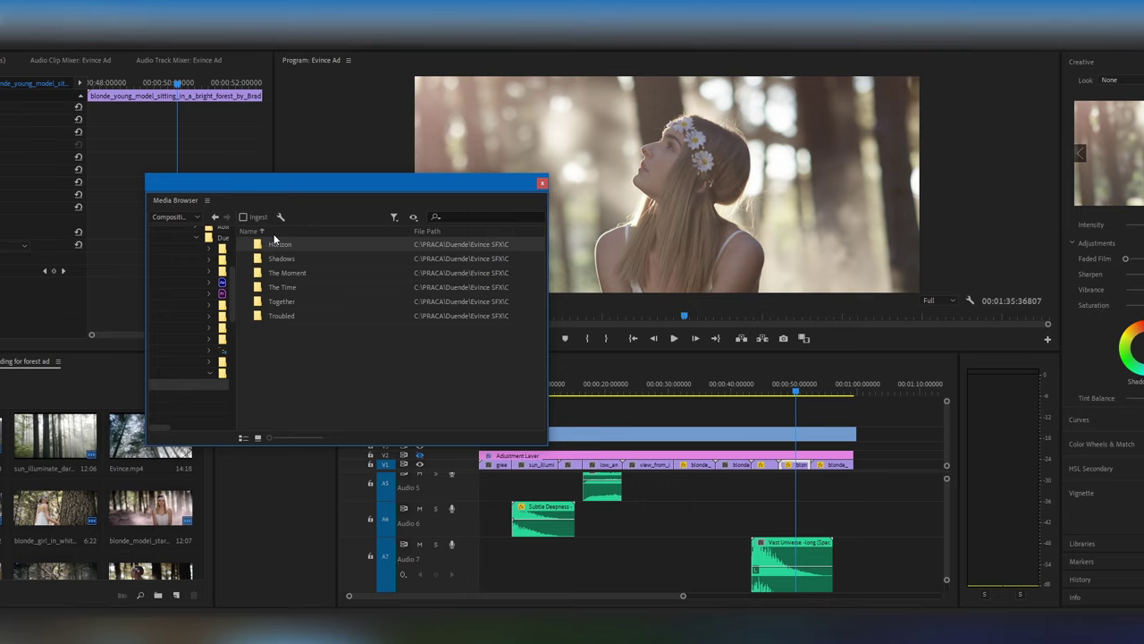
pyautogui.click(216, 221)
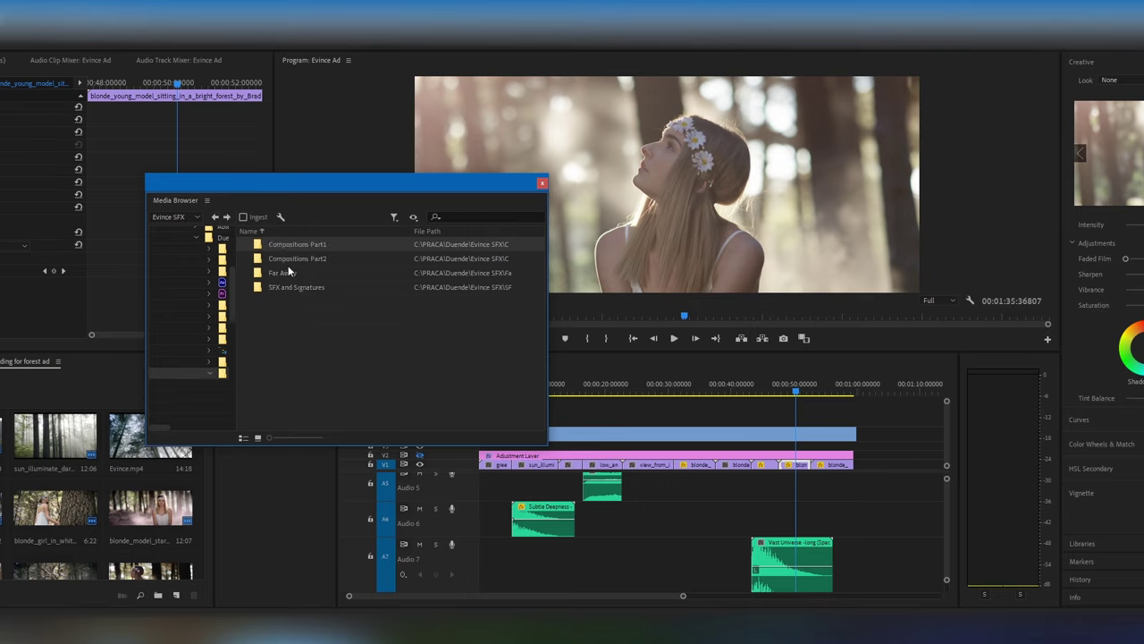
pyautogui.doubleClick(324, 243)
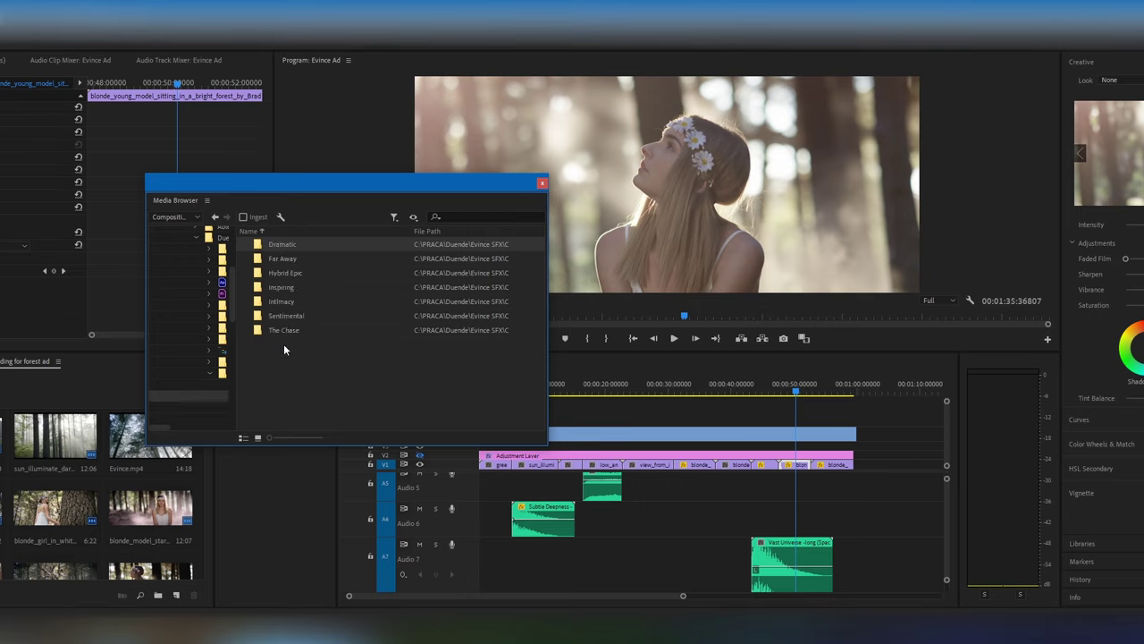
pyautogui.click(215, 217)
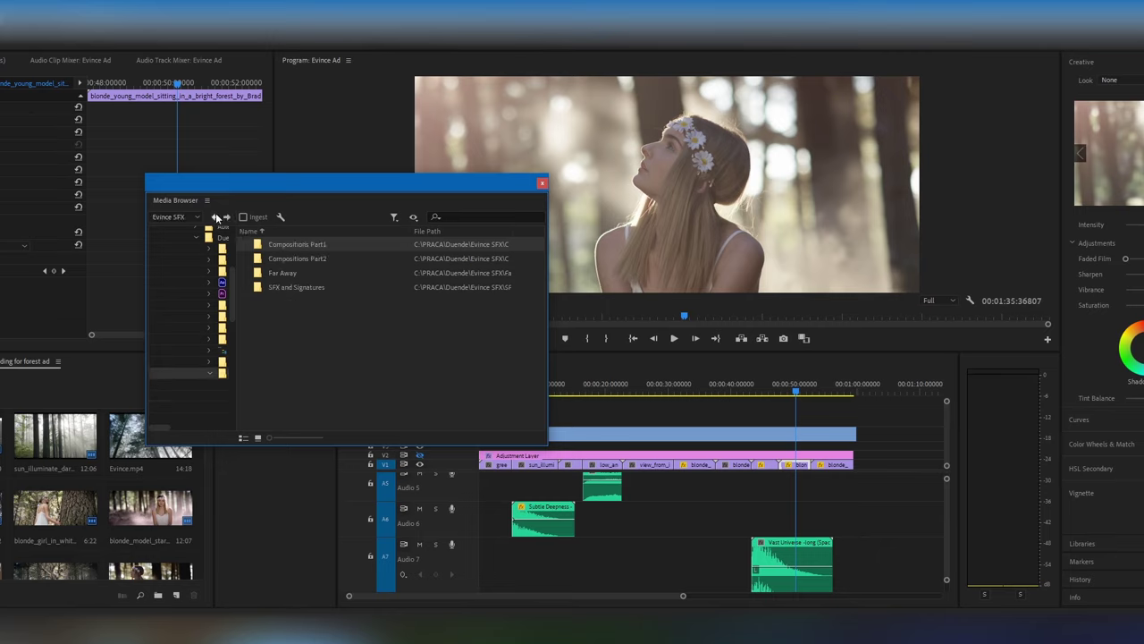
pyautogui.doubleClick(307, 247)
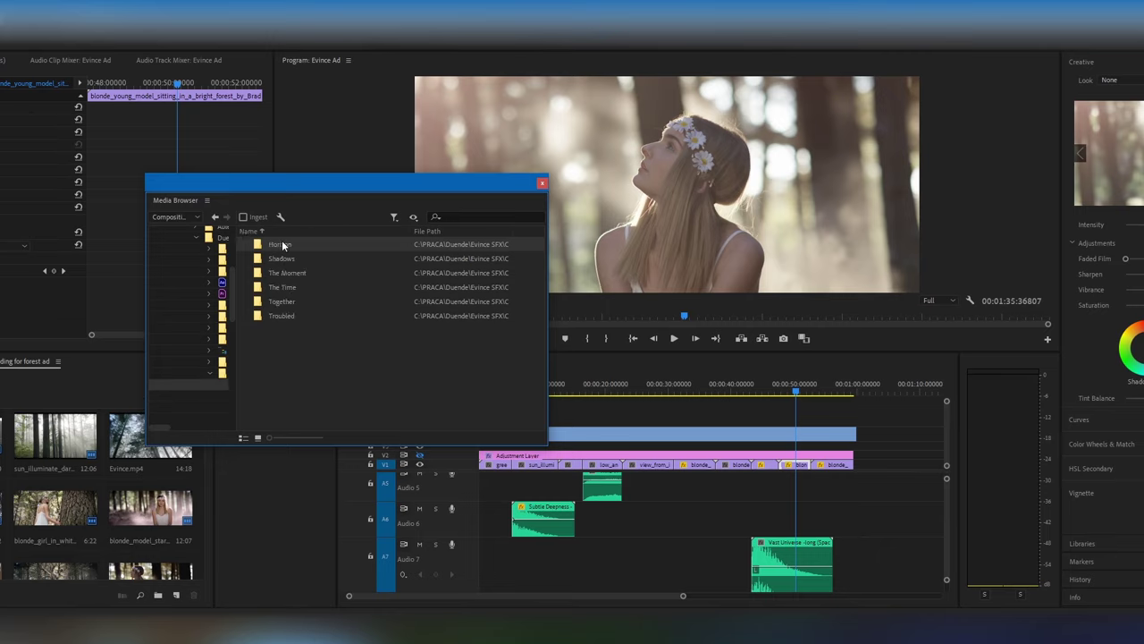
pyautogui.doubleClick(278, 244)
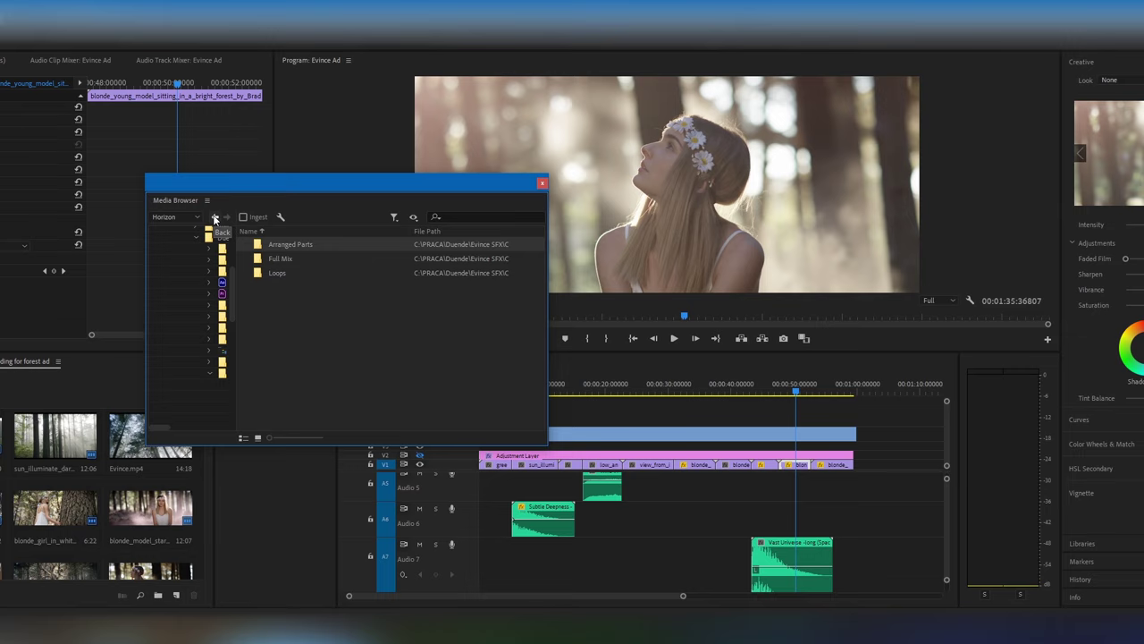
# Step: Look through Horizon's Full Mix folder, then The Time's Full Mix folder
pyautogui.doubleClick(279, 259)
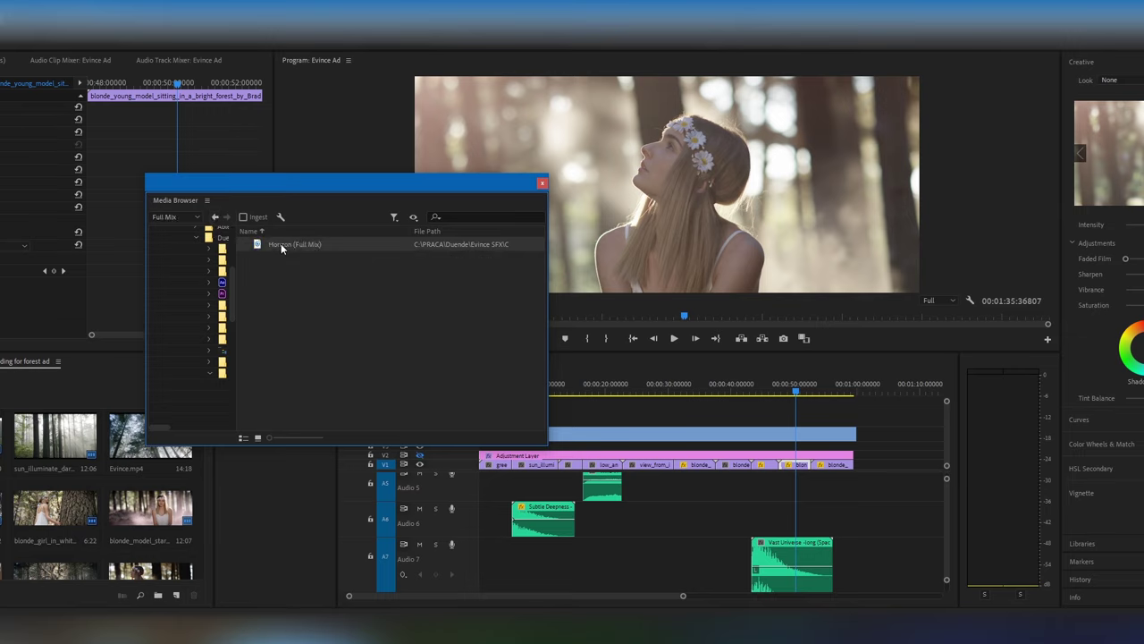
pyautogui.click(214, 217)
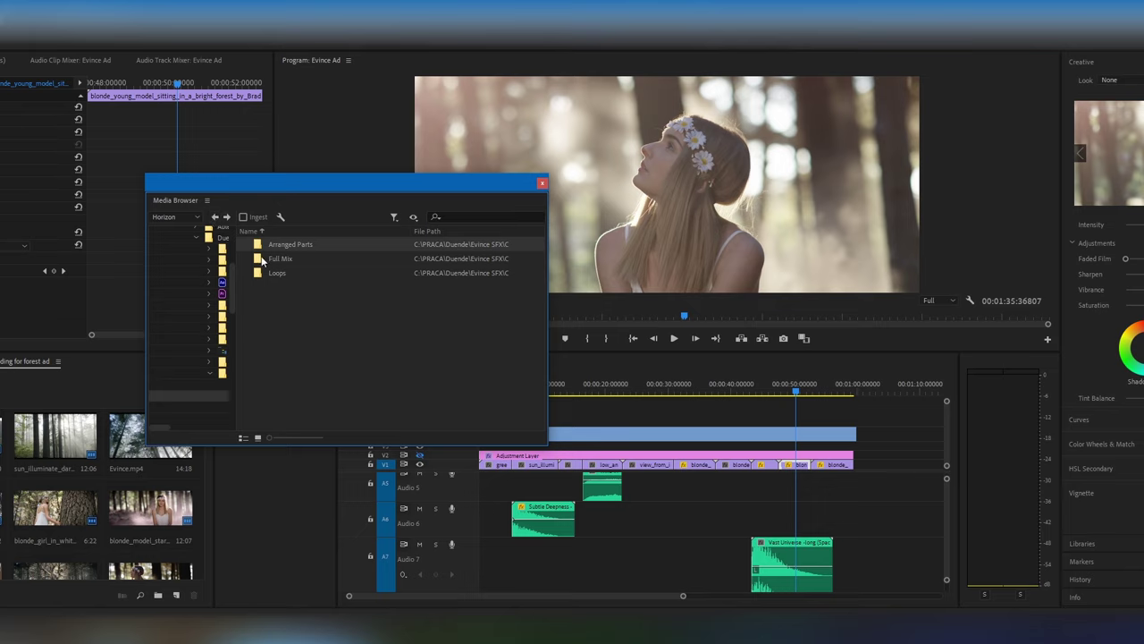
pyautogui.click(214, 216)
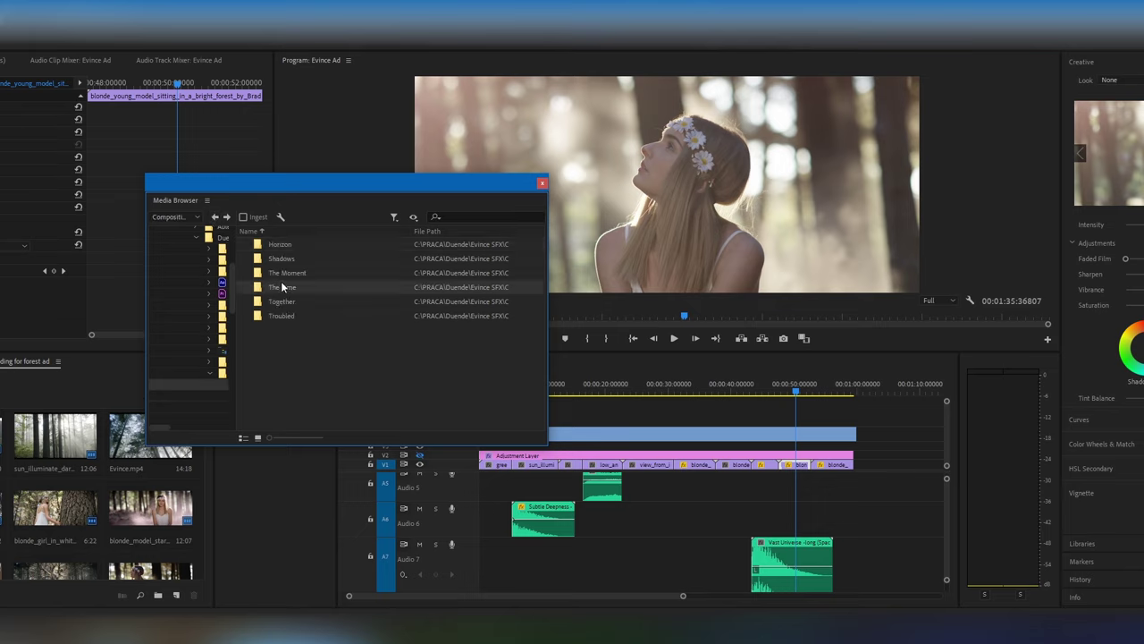
pyautogui.doubleClick(283, 287)
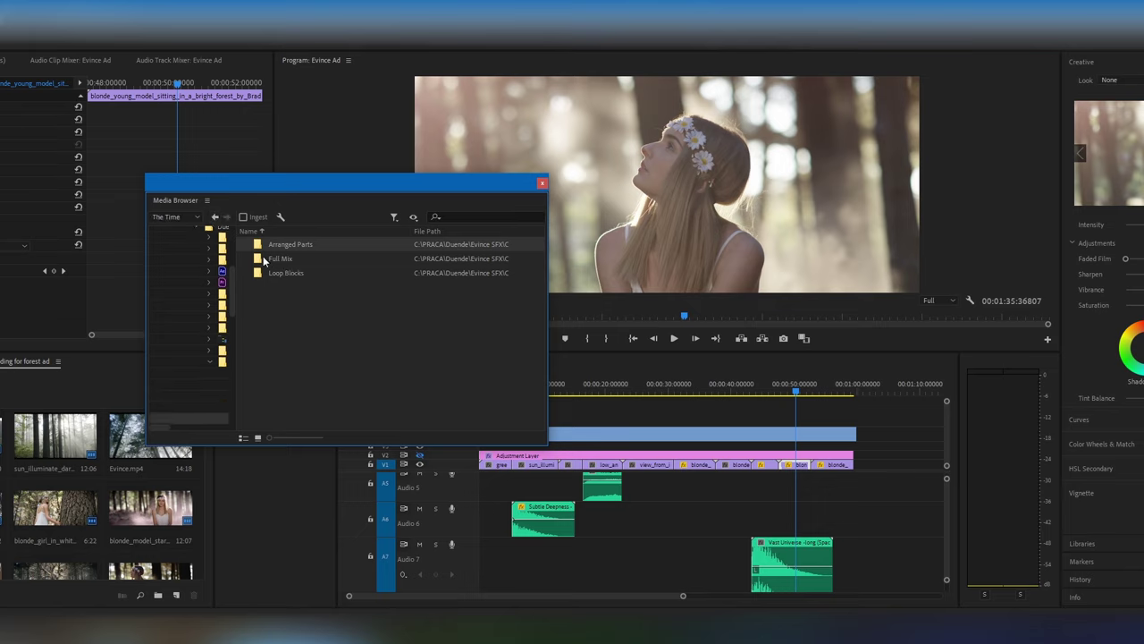
pyautogui.doubleClick(277, 259)
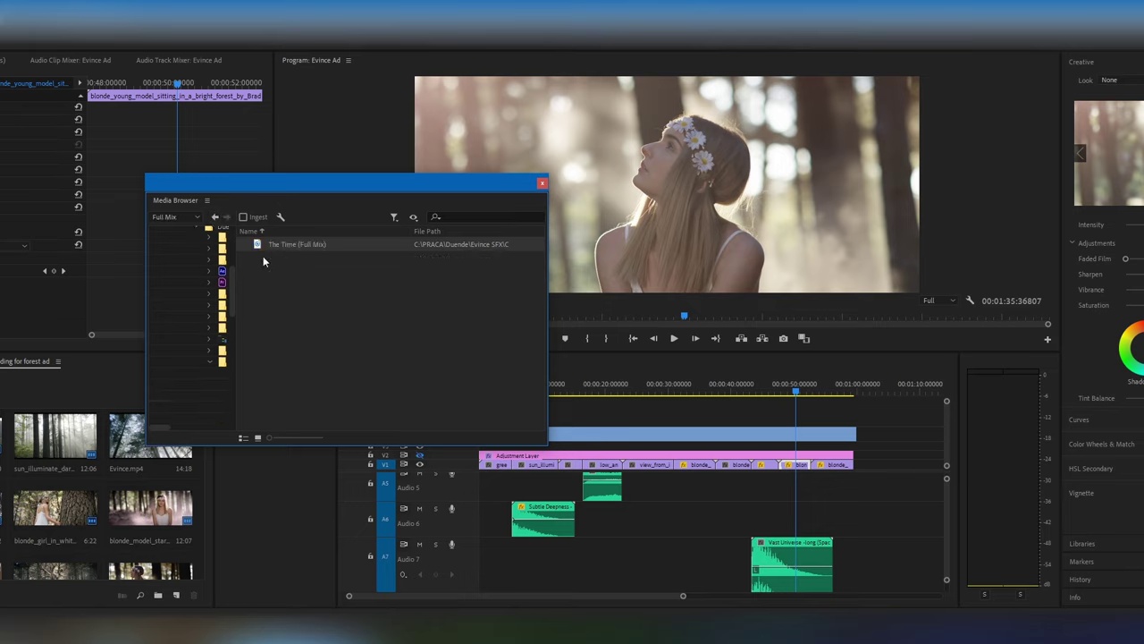
pyautogui.click(215, 217)
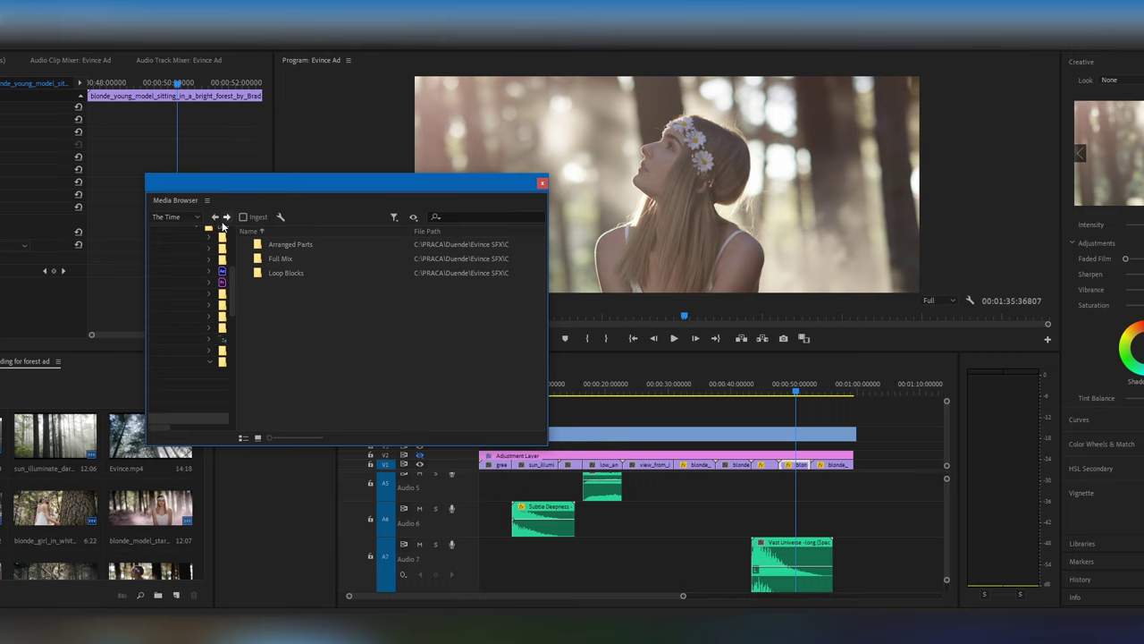
# Step: Check The Time's Arranged Parts and Loop Blocks, then return to the compositions and select The Time
pyautogui.doubleClick(279, 243)
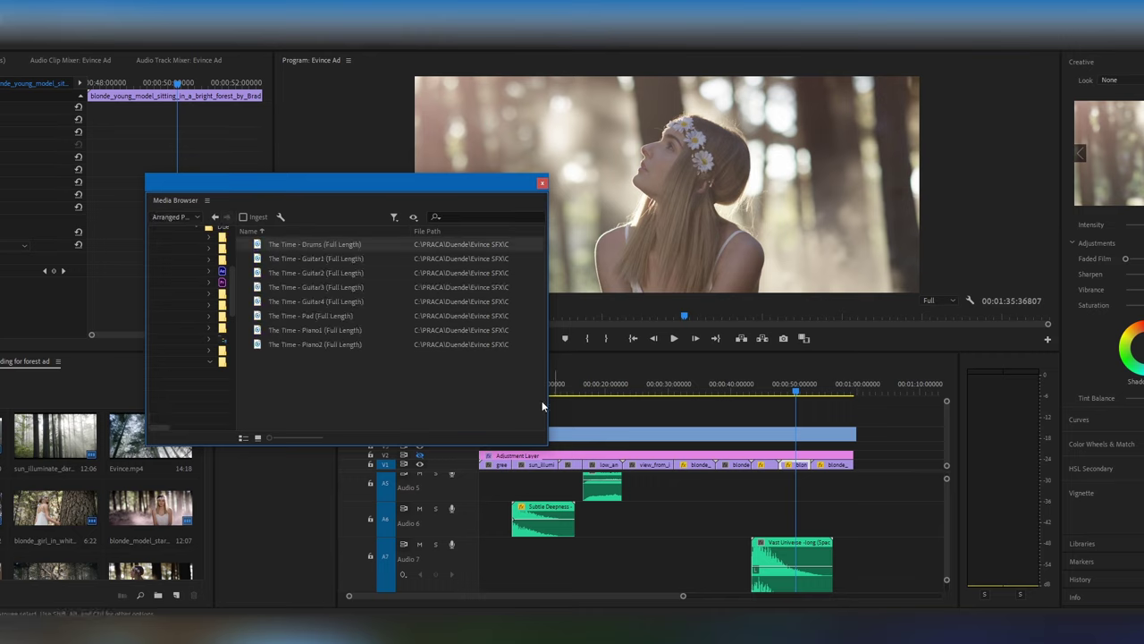
pyautogui.moveTo(359, 182); pyautogui.dragTo(410, 163)
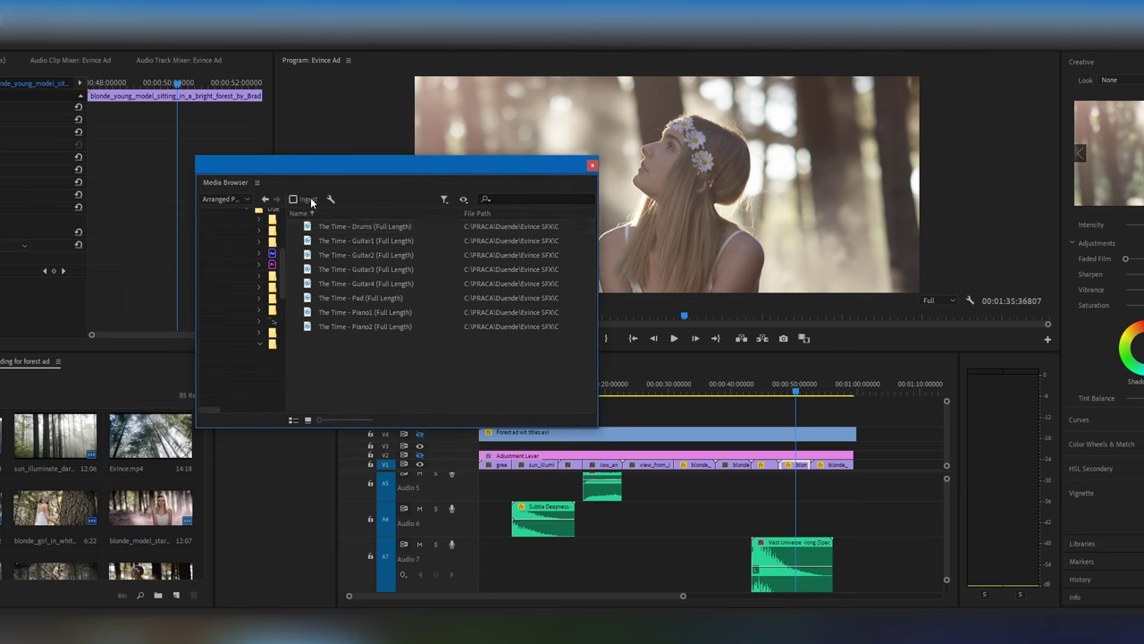
pyautogui.click(266, 199)
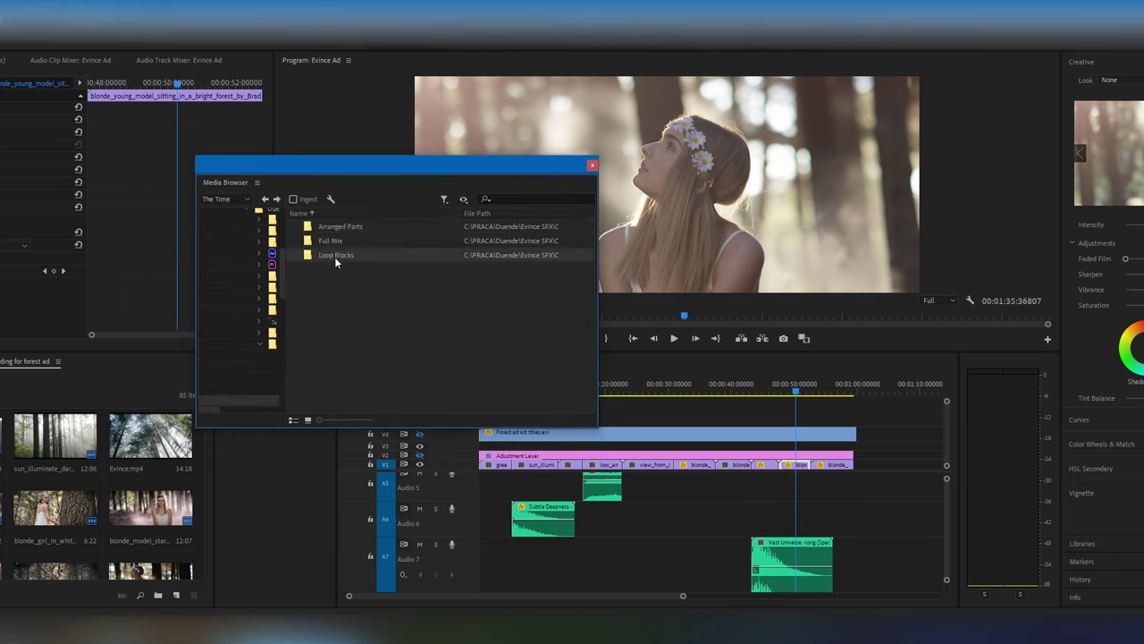
pyautogui.doubleClick(335, 256)
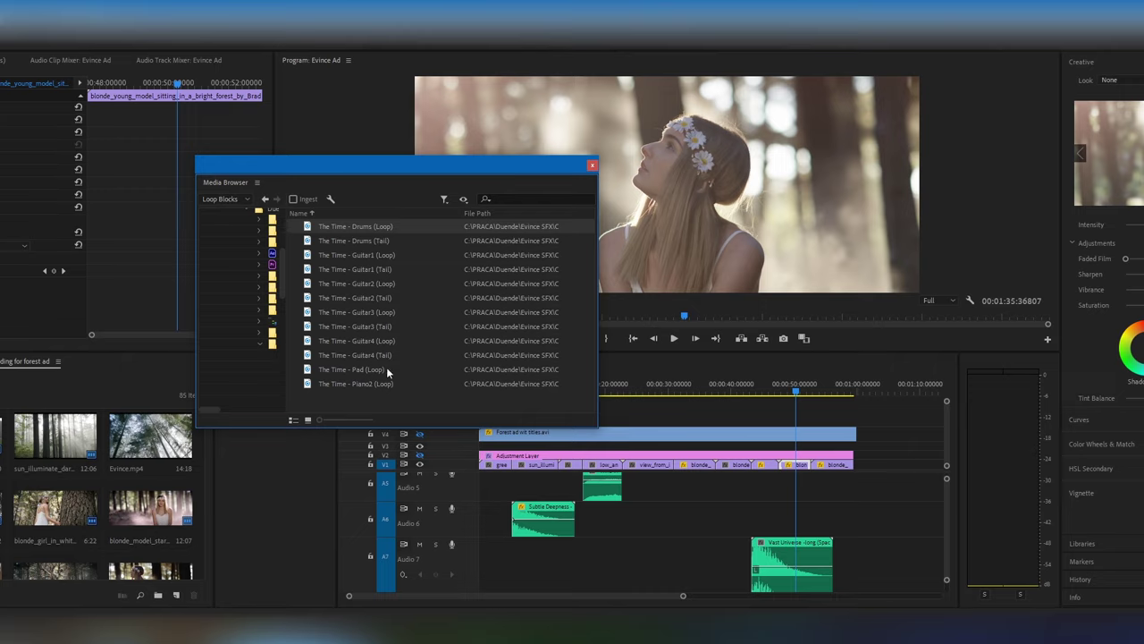
pyautogui.click(266, 198)
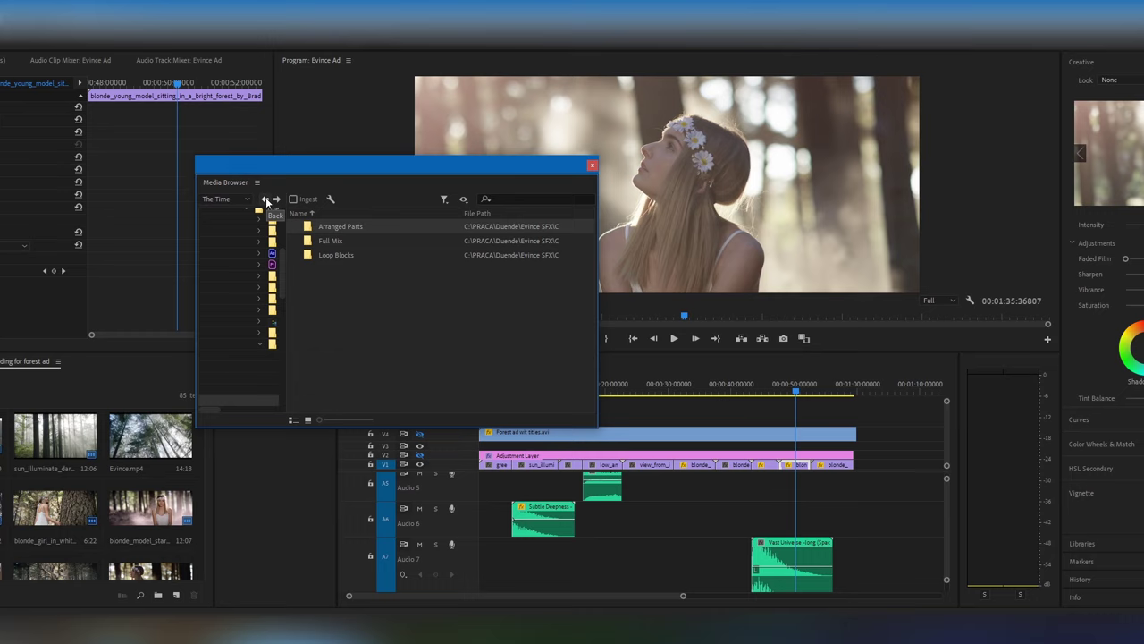
pyautogui.click(265, 198)
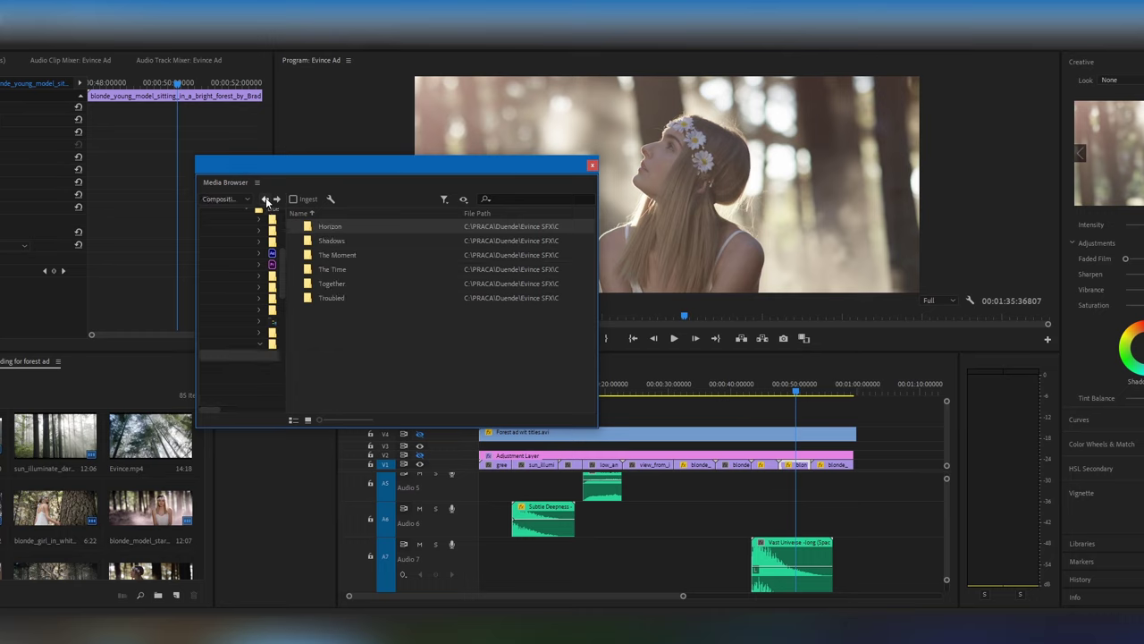
pyautogui.click(331, 270)
# Step: Load The Time - Guitar3 (Full Length) in the Source Monitor and audition it
pyautogui.doubleClick(325, 270)
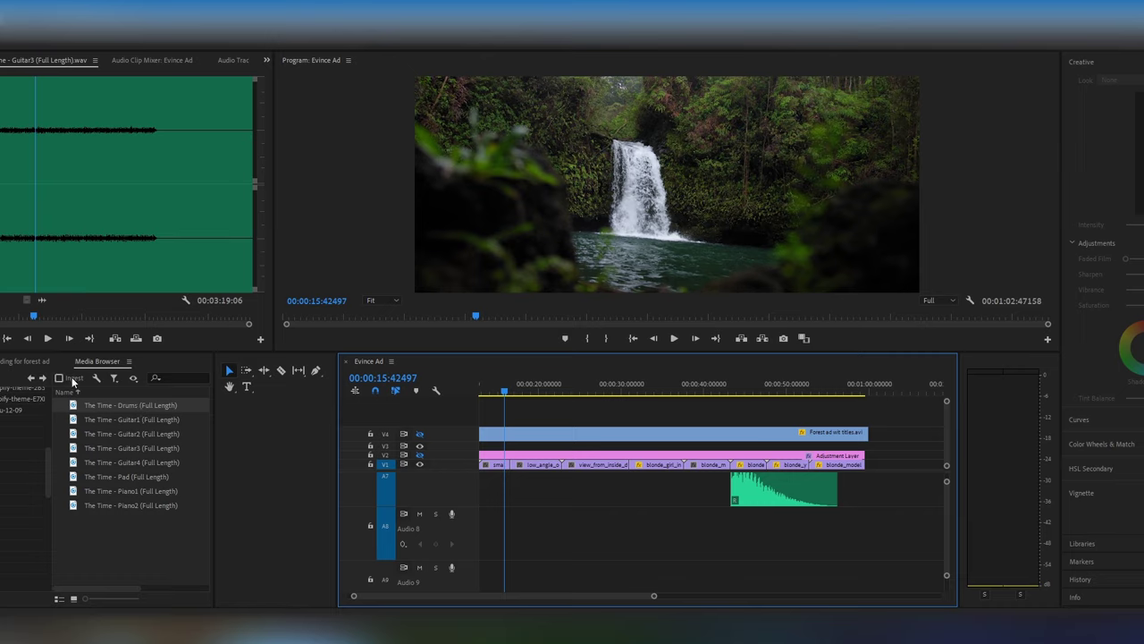
pyautogui.doubleClick(127, 451)
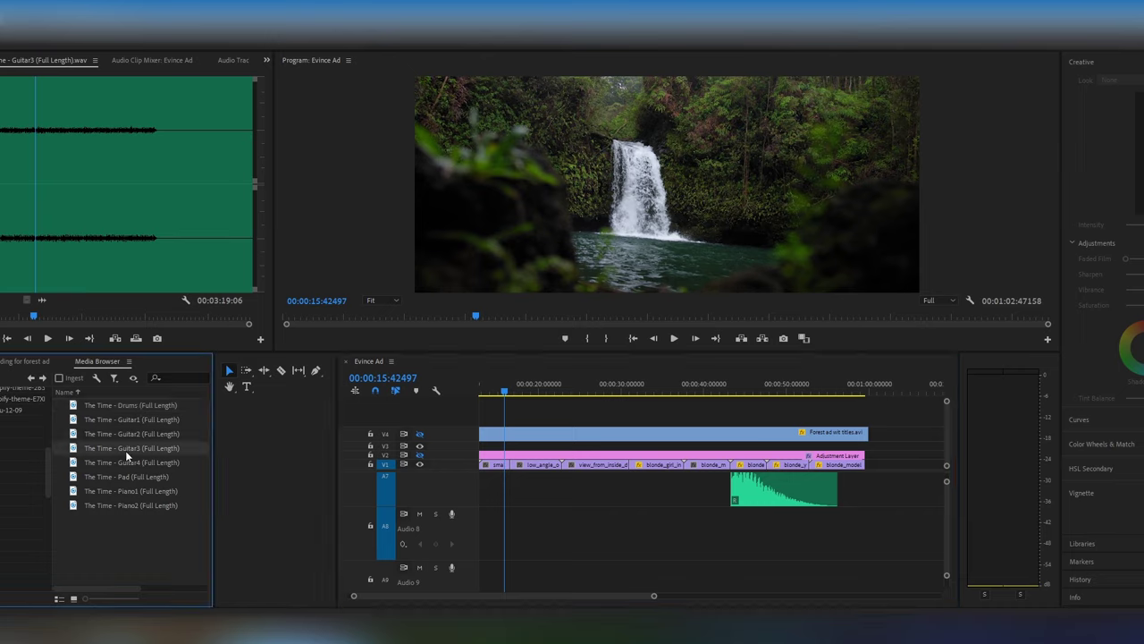
pyautogui.click(48, 339)
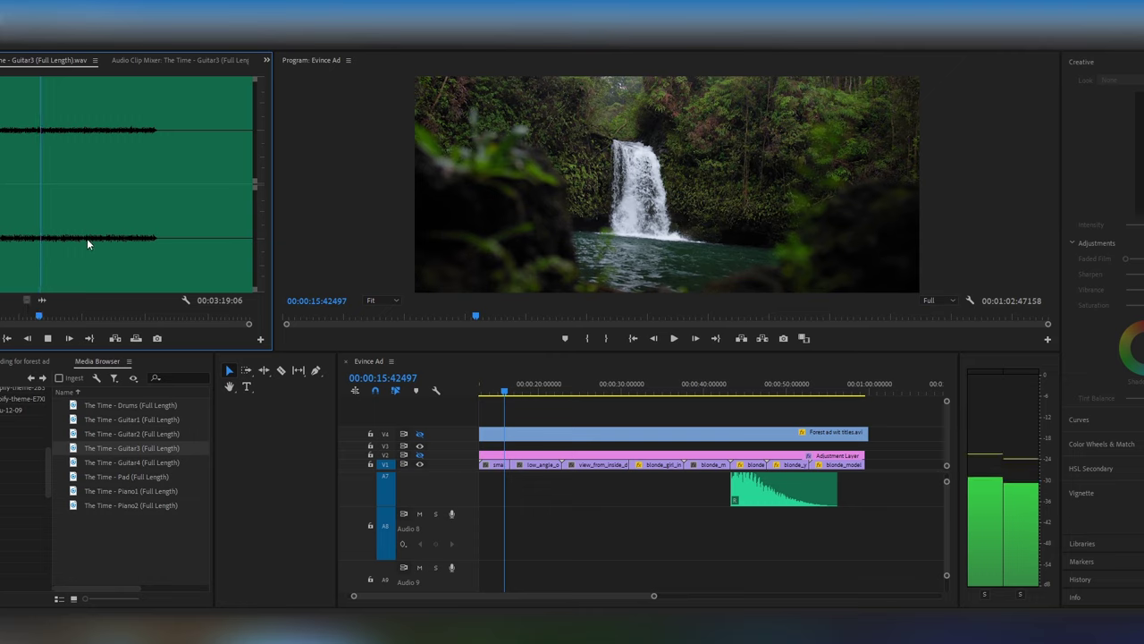
pyautogui.click(104, 179)
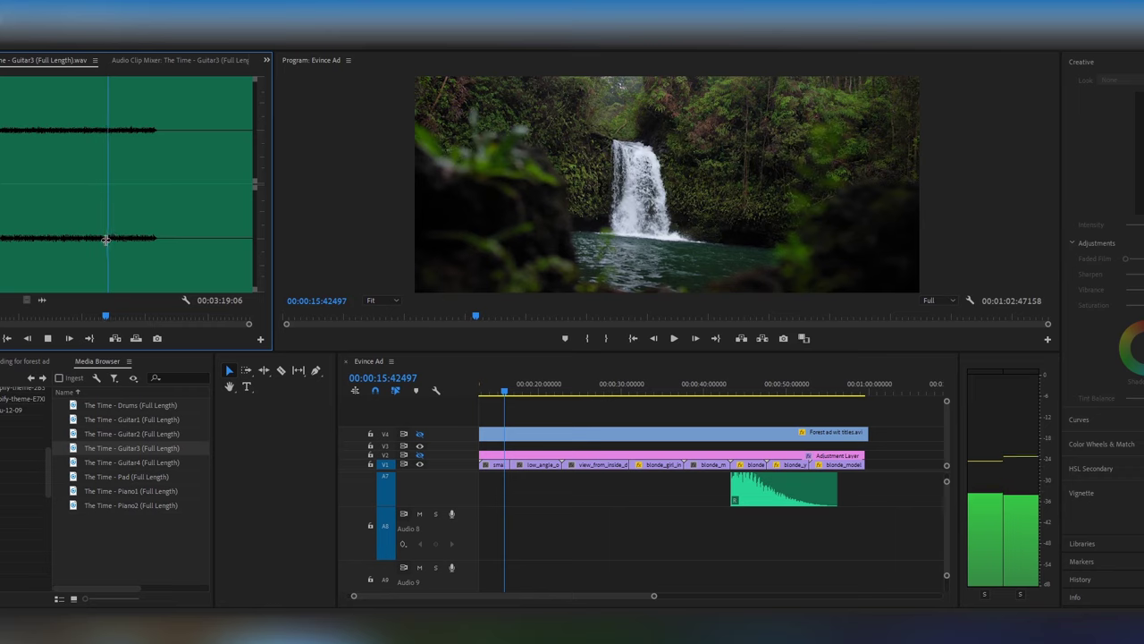
pyautogui.click(49, 340)
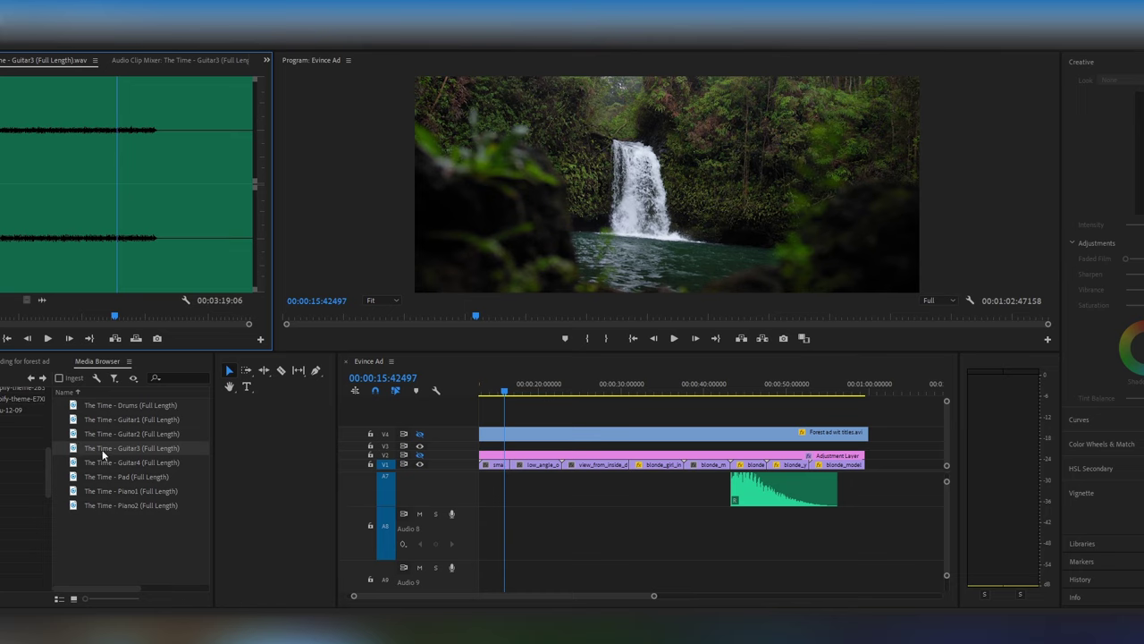
# Step: Place Guitar3 on Audio 8, trim its start, slide it to about 16 seconds, and preview
pyautogui.moveTo(102, 454); pyautogui.dragTo(563, 534)
pyautogui.moveTo(654, 596); pyautogui.dragTo(779, 595)
pyautogui.moveTo(528, 515); pyautogui.dragTo(589, 522)
pyautogui.moveTo(779, 596); pyautogui.dragTo(636, 596)
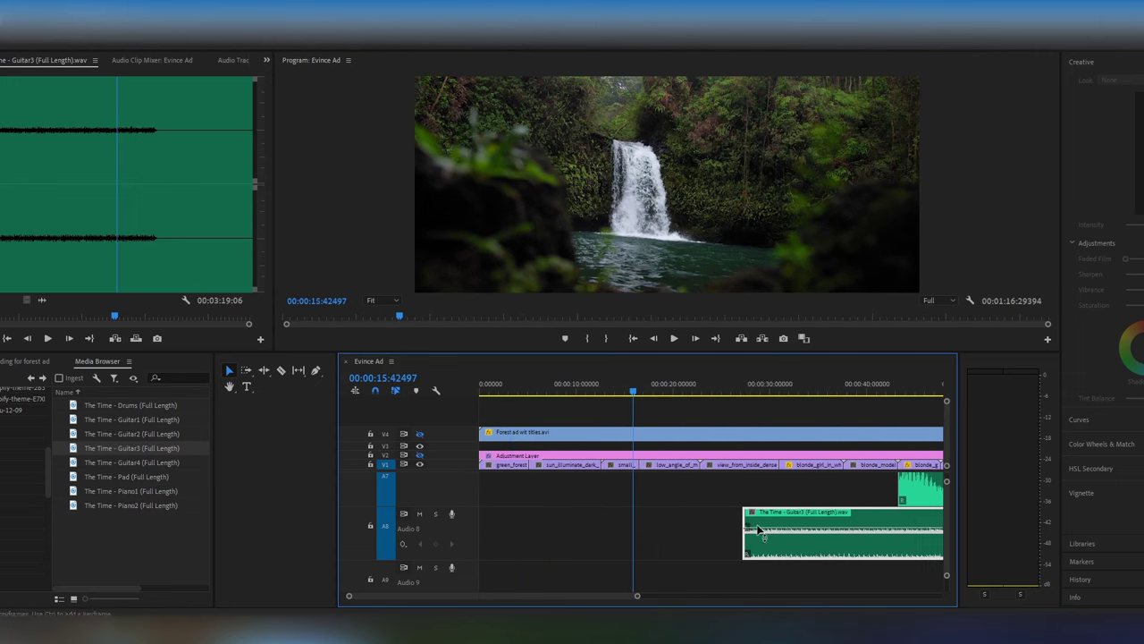
pyautogui.moveTo(787, 536); pyautogui.dragTo(682, 536)
pyautogui.press('space')
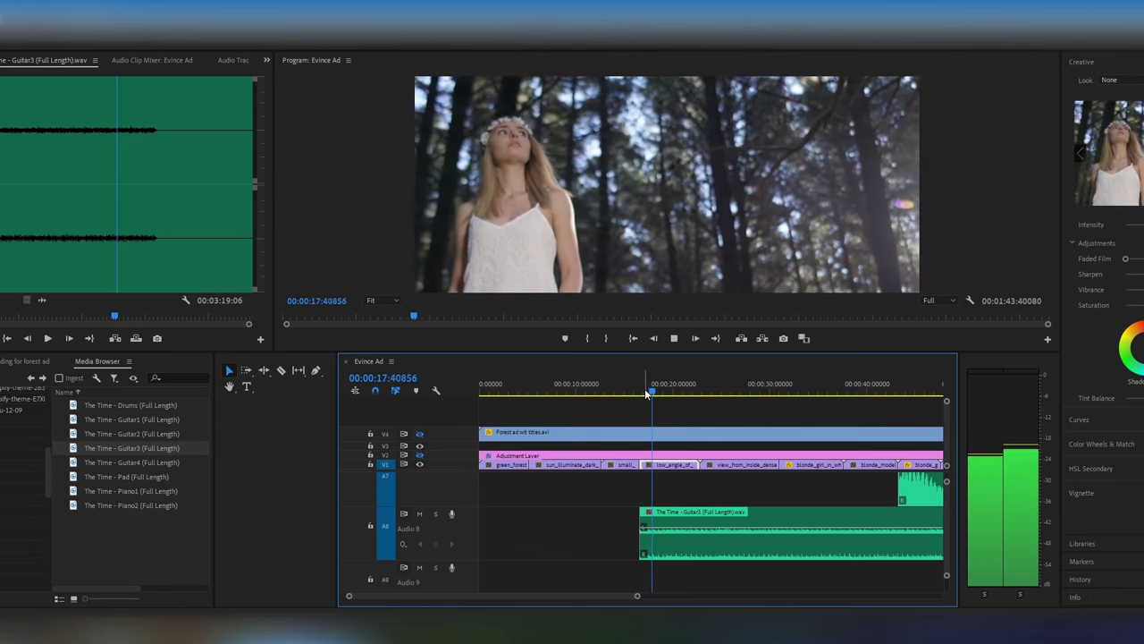
pyautogui.press('space')
pyautogui.click(684, 533)
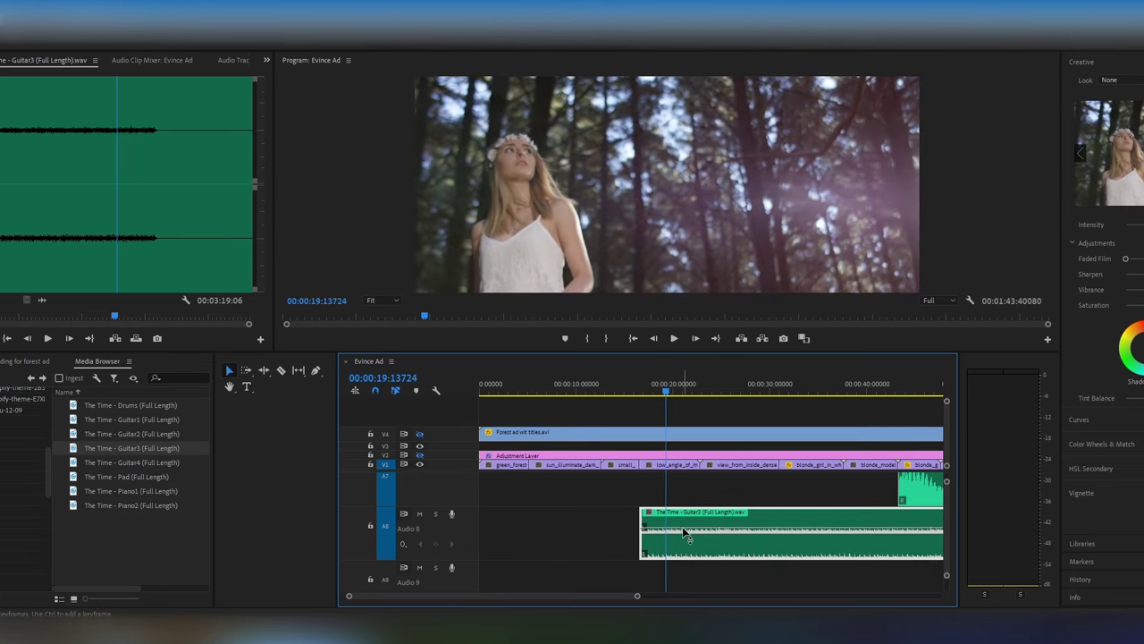
# Step: Place The Time - Drums (Full Length) on Audio 9 and trim its head later
pyautogui.moveTo(637, 595); pyautogui.dragTo(762, 605)
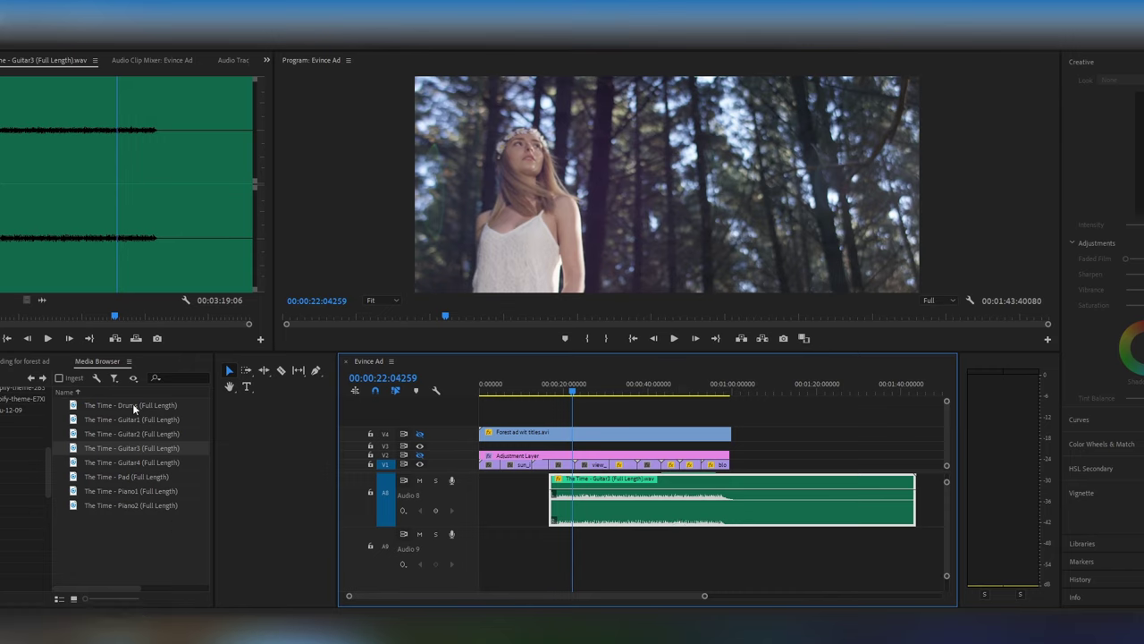
pyautogui.moveTo(123, 404); pyautogui.dragTo(511, 542)
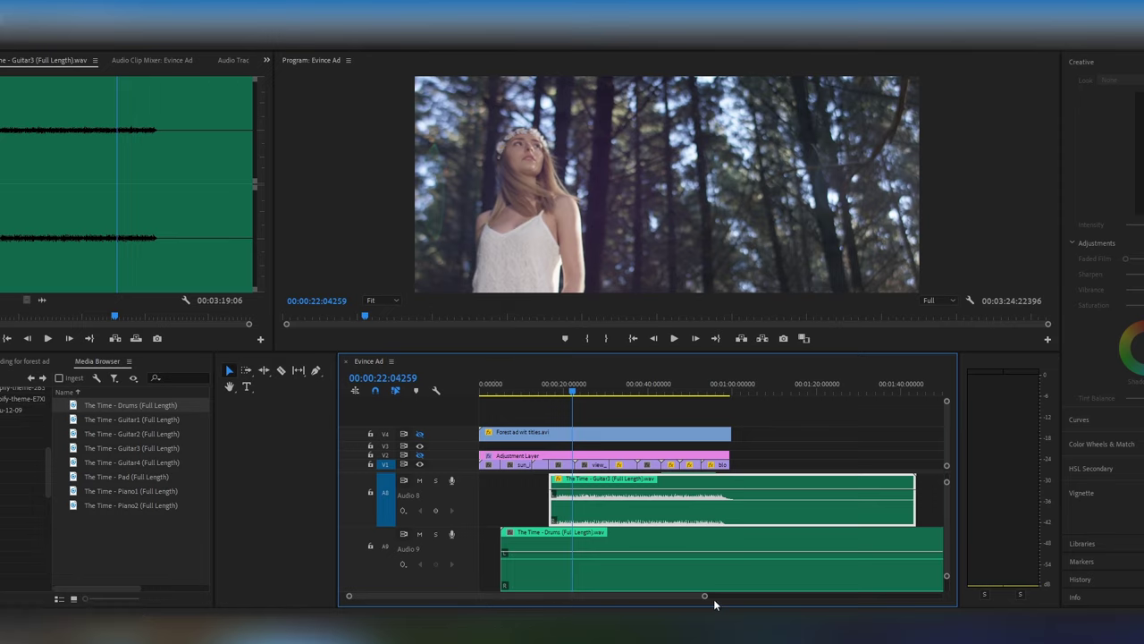
pyautogui.moveTo(705, 599); pyautogui.dragTo(823, 596)
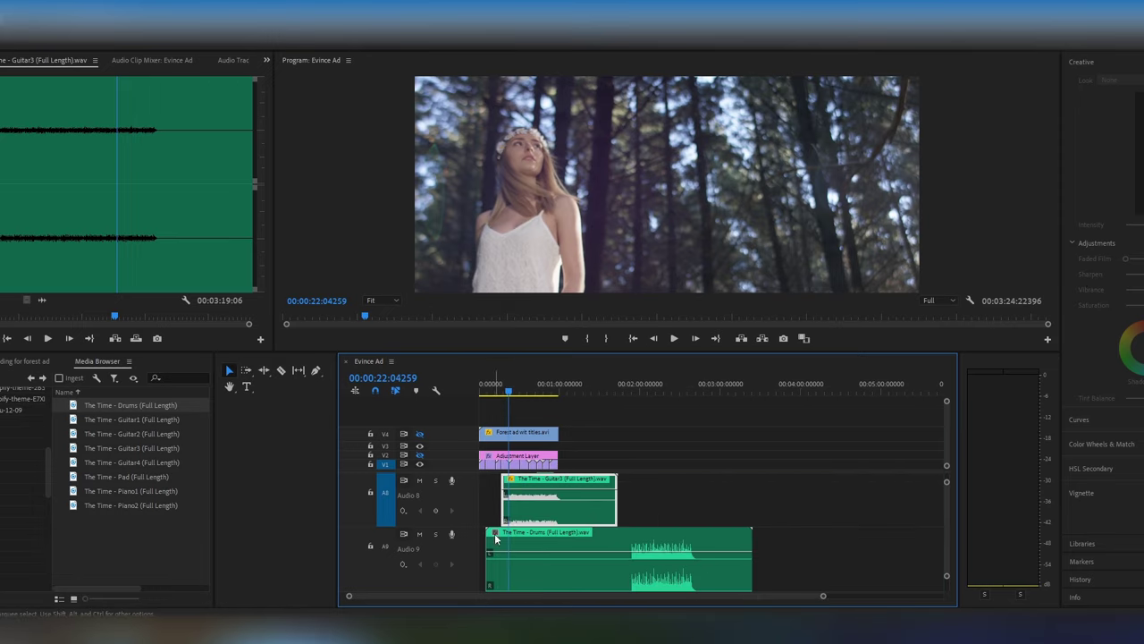
pyautogui.moveTo(488, 537); pyautogui.dragTo(571, 535)
# Step: Align the Drums clip's tail with Guitar3 near 1:41 and start extending its head
pyautogui.press('End')
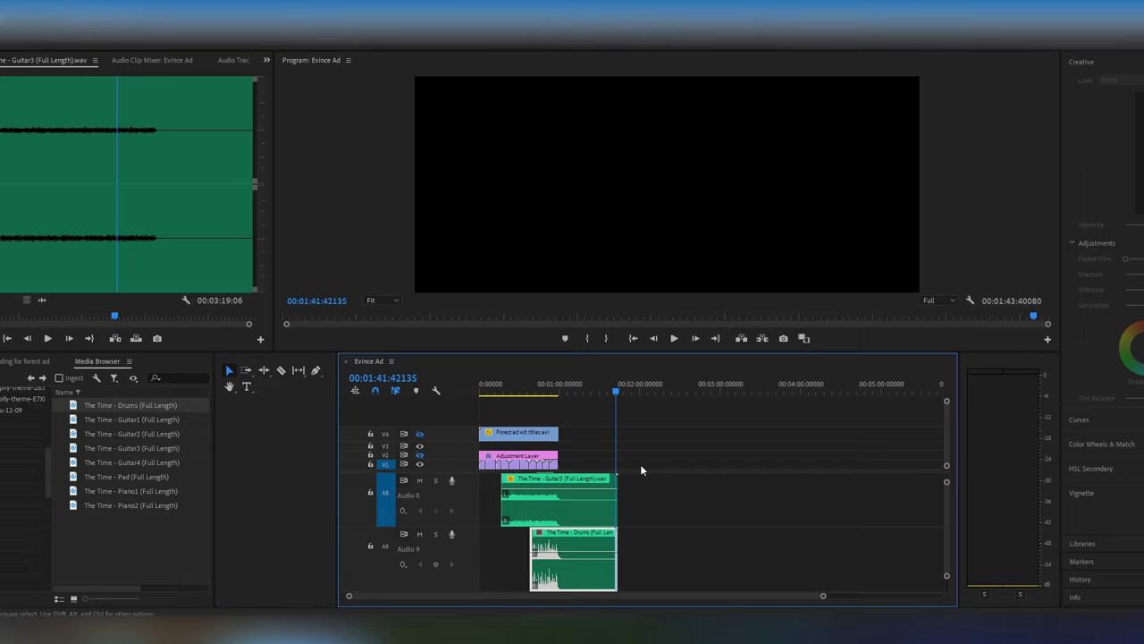
pyautogui.moveTo(824, 596); pyautogui.dragTo(567, 596)
pyautogui.scroll(-3, 540, 595)
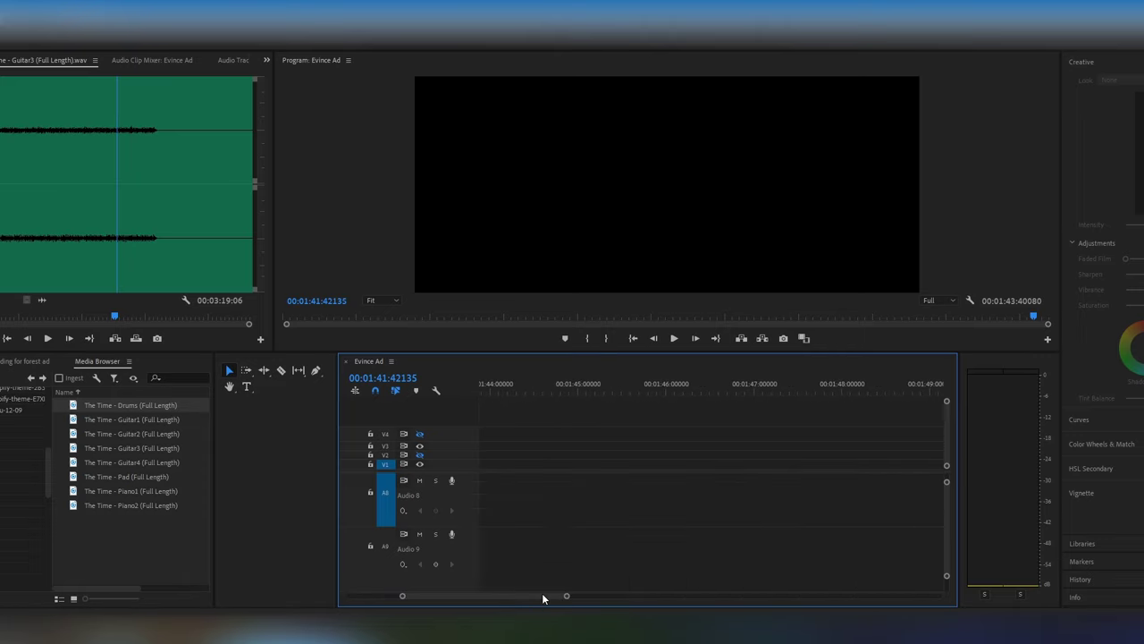
pyautogui.moveTo(581, 542); pyautogui.dragTo(593, 548)
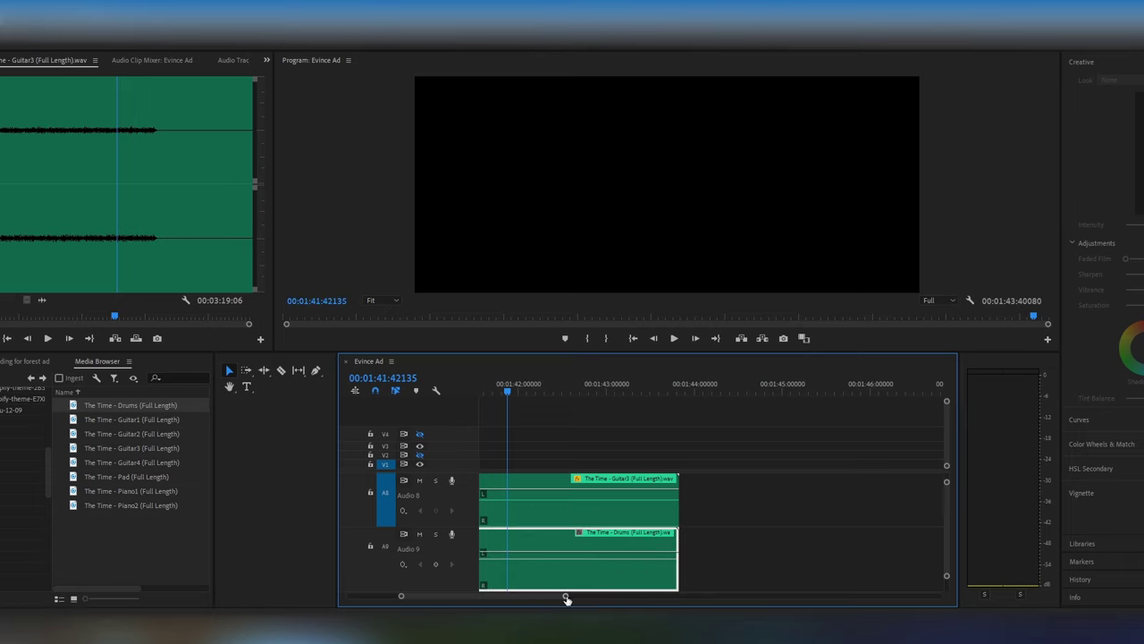
pyautogui.moveTo(566, 599); pyautogui.dragTo(677, 596)
# Step: Extend the Drums clip's start about 15 seconds earlier and start playback
pyautogui.moveTo(703, 542); pyautogui.dragTo(611, 542)
pyautogui.moveTo(604, 391); pyautogui.dragTo(594, 391)
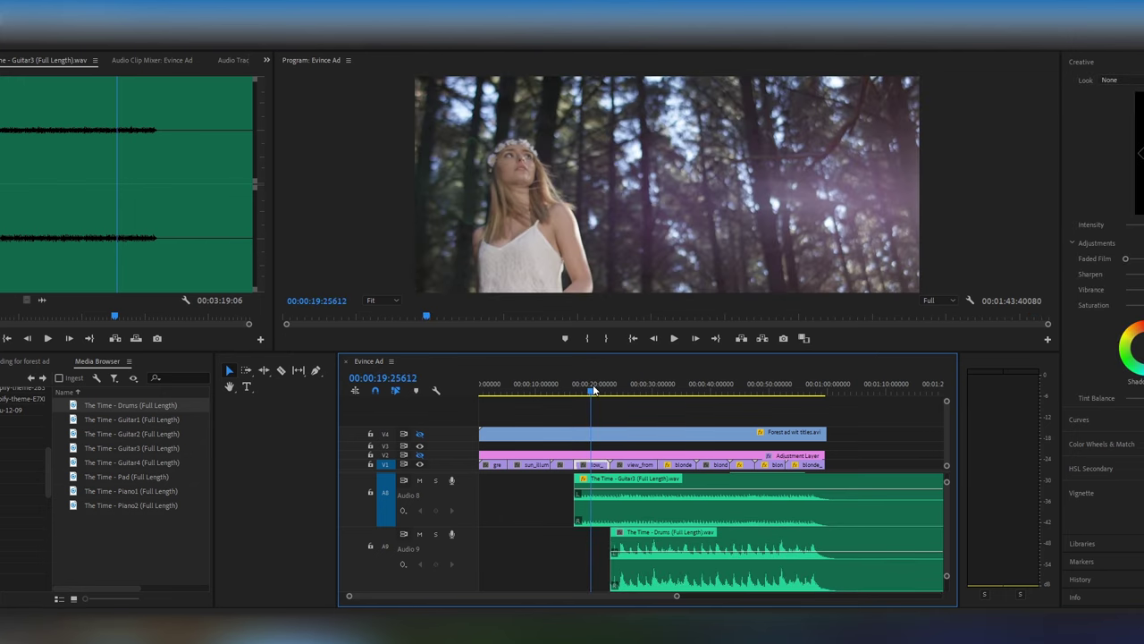
pyautogui.press('space')
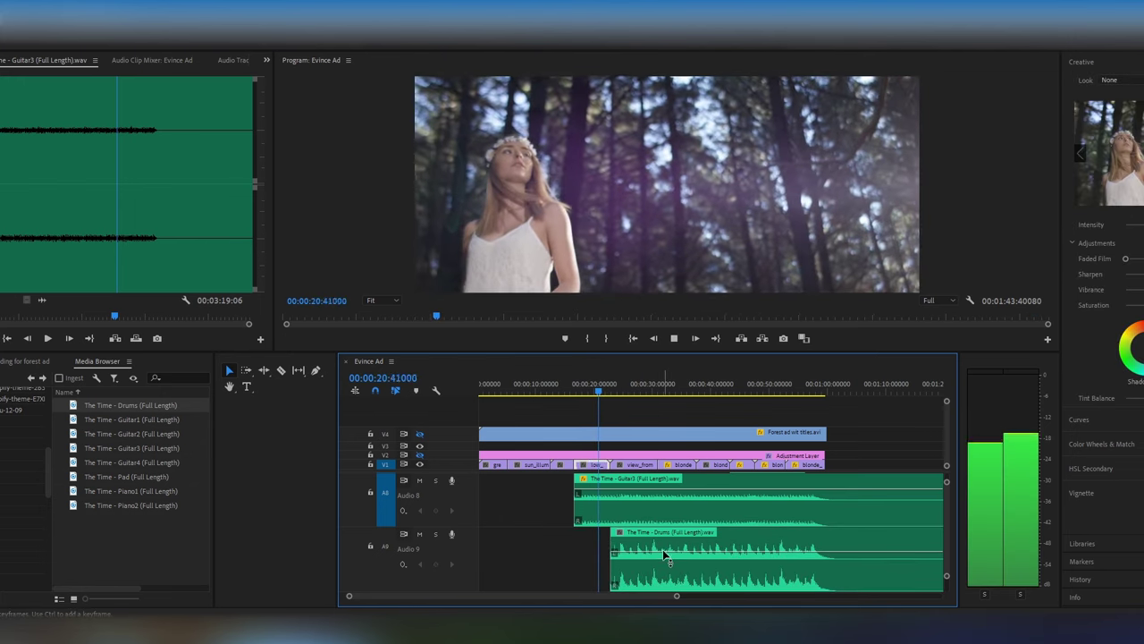
# Step: Review the layered Guitar3 and Drums music, checking the gap before Drums on Audio 9
pyautogui.click(663, 549)
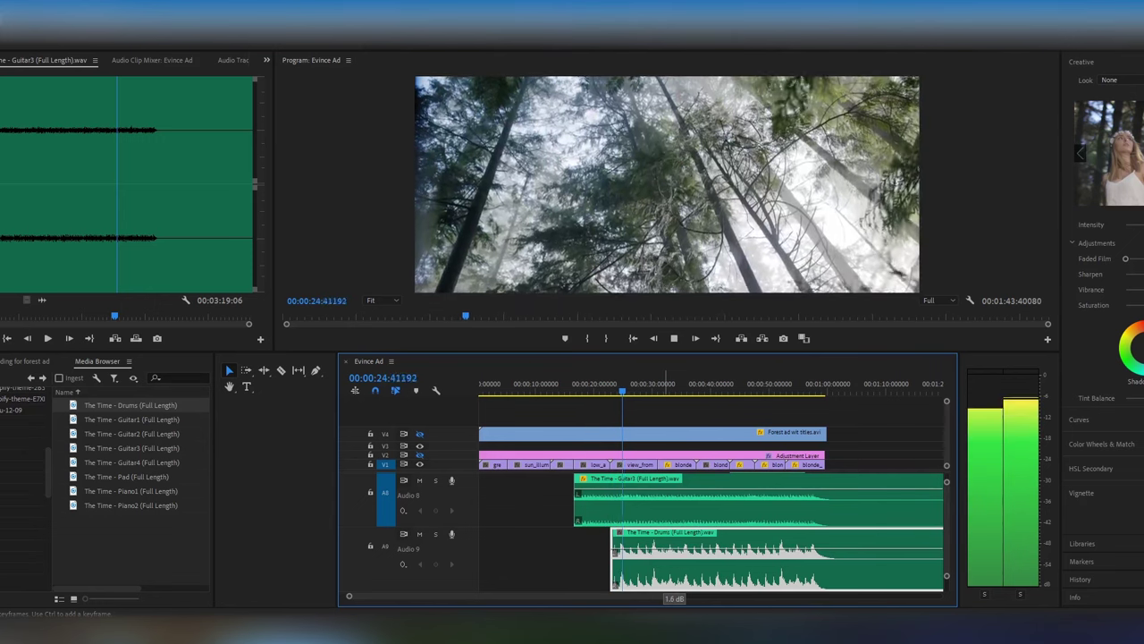
pyautogui.click(584, 545)
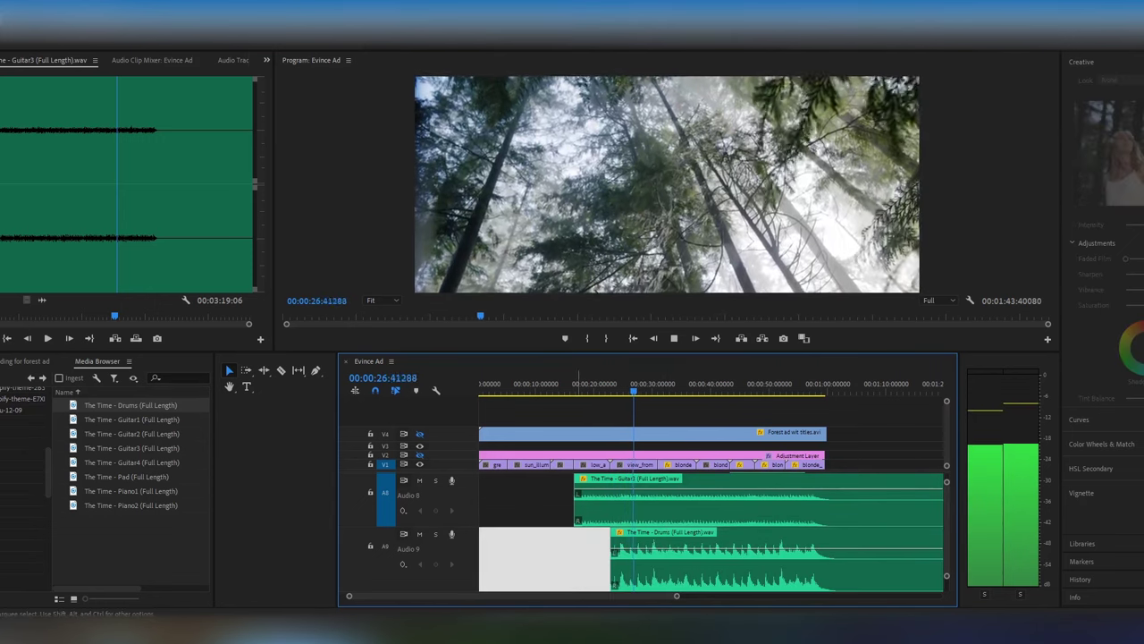
pyautogui.moveTo(679, 597); pyautogui.dragTo(756, 595)
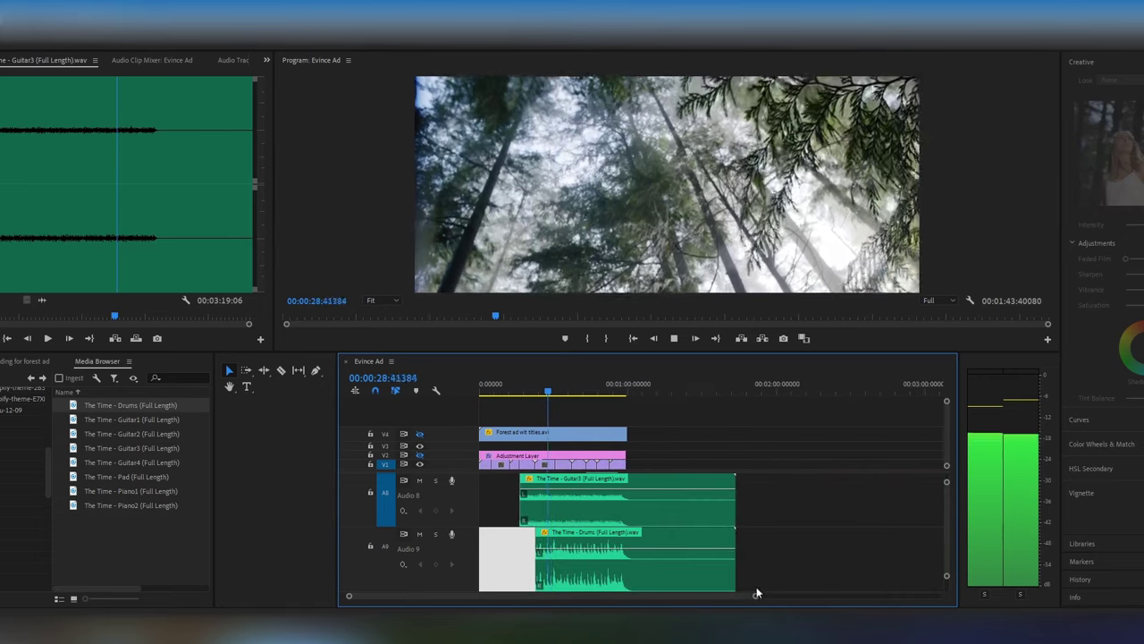
pyautogui.click(761, 560)
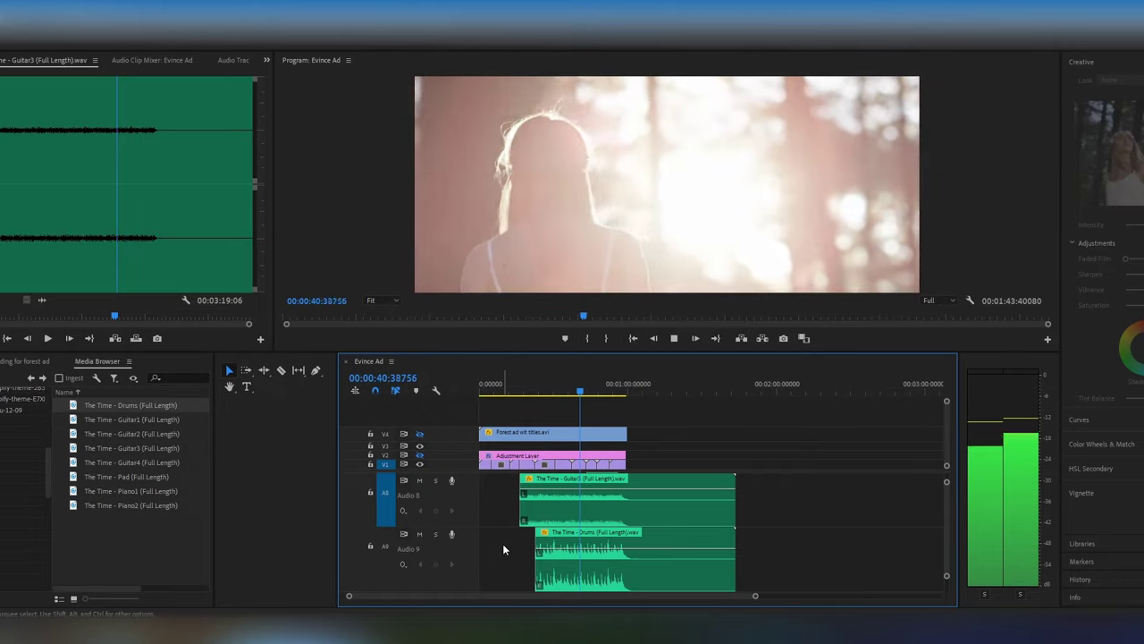
pyautogui.press('space')
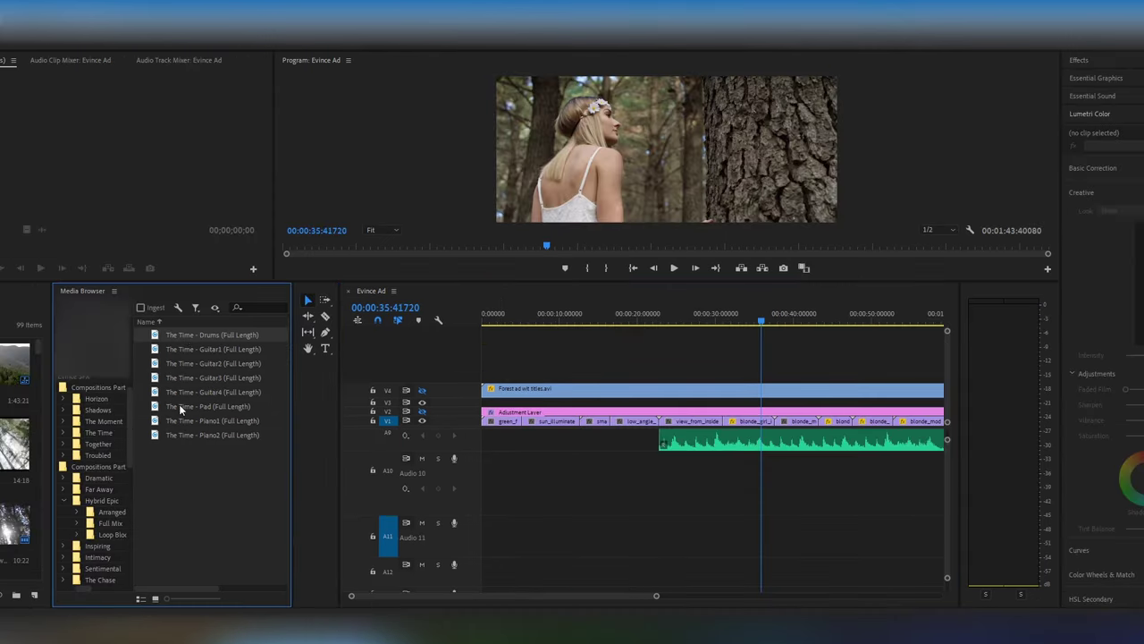
# Step: Audition The Time - Pad (Full Length) on Audio 10, playing from about 4 seconds
pyautogui.click(207, 409)
pyautogui.moveTo(207, 415); pyautogui.dragTo(443, 480)
pyautogui.click(517, 317)
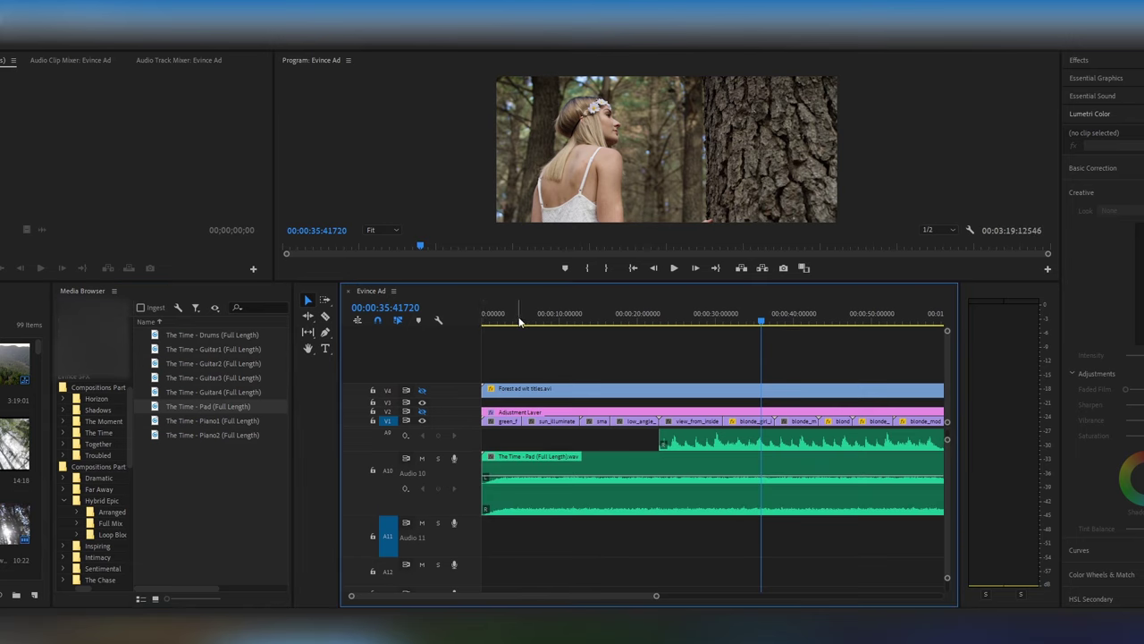
pyautogui.click(674, 268)
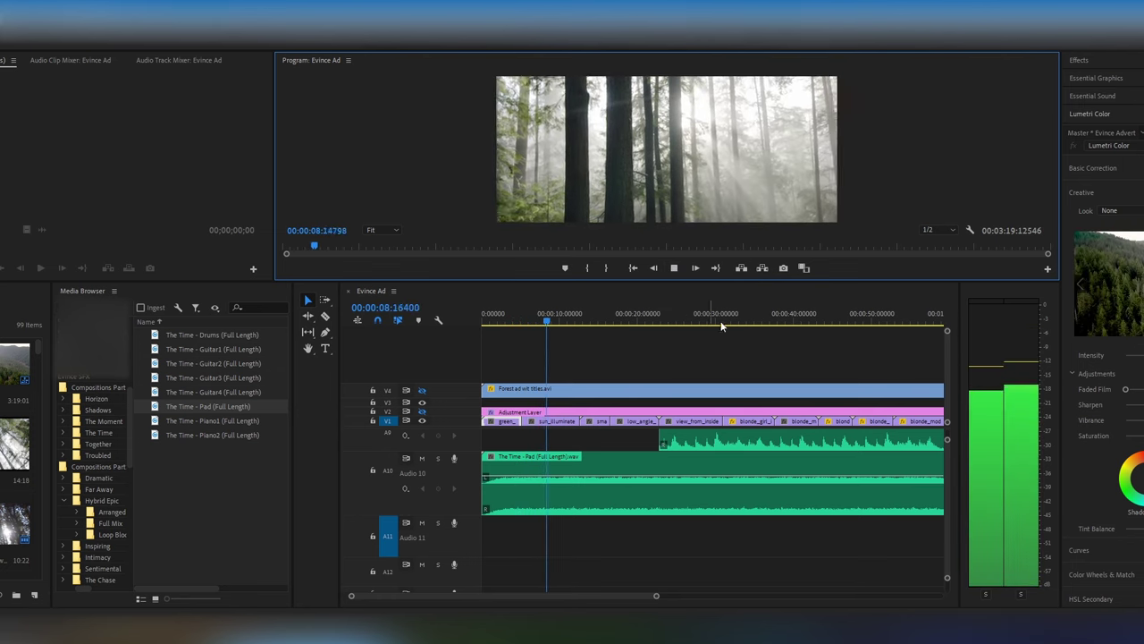
pyautogui.click(746, 322)
pyautogui.click(674, 268)
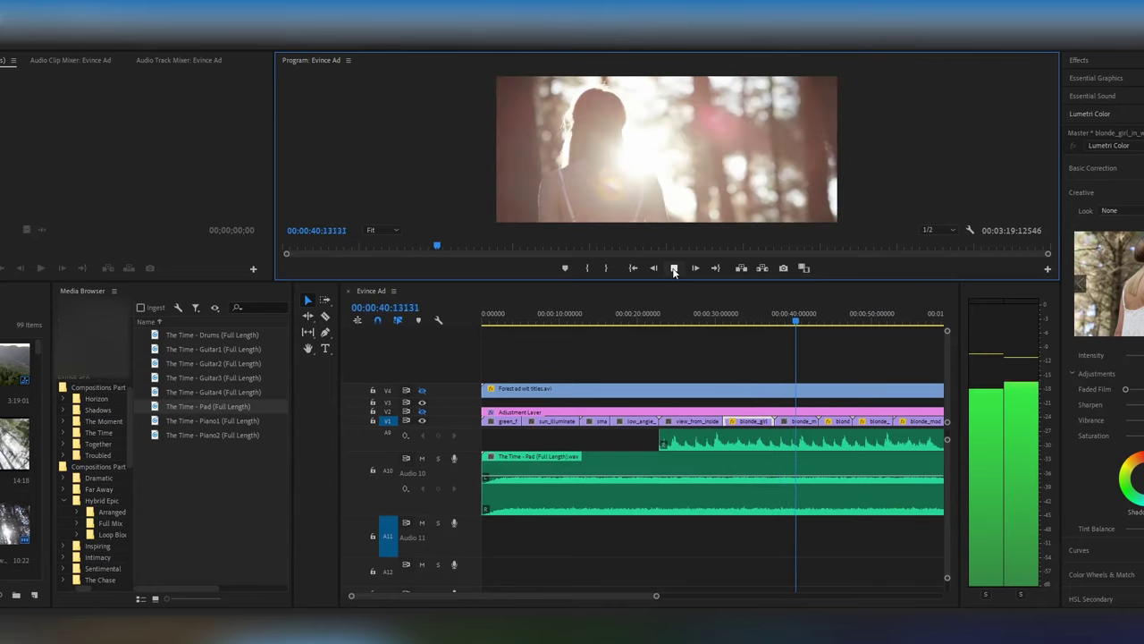
# Step: Stop playback and delete The Time - Pad clip from Audio 10
pyautogui.click(674, 268)
pyautogui.click(605, 465)
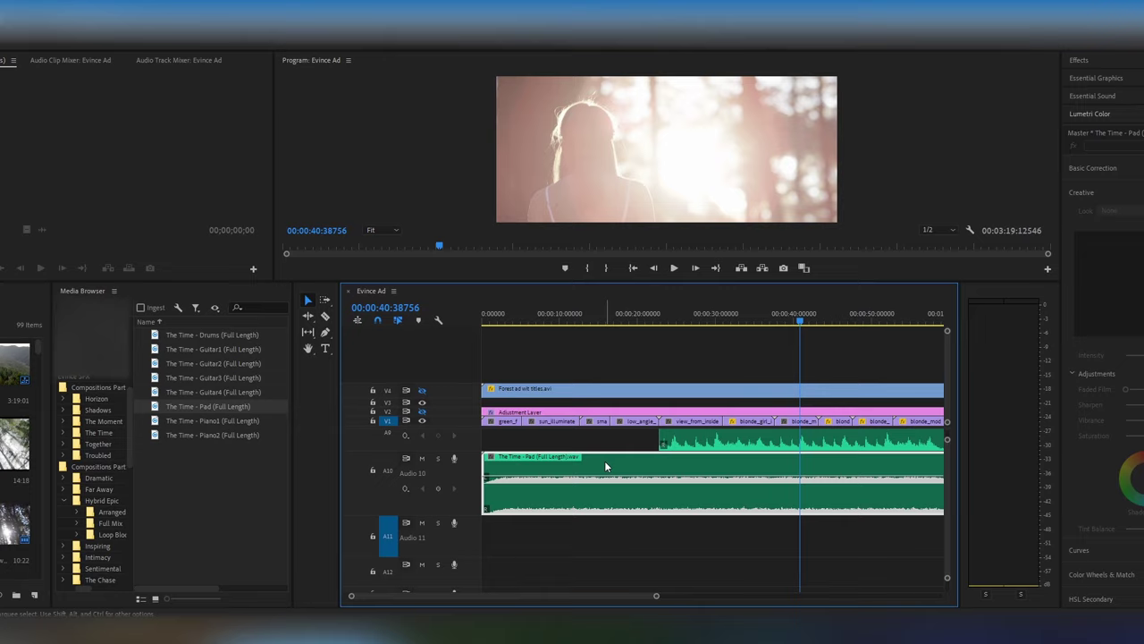
pyautogui.press('Delete')
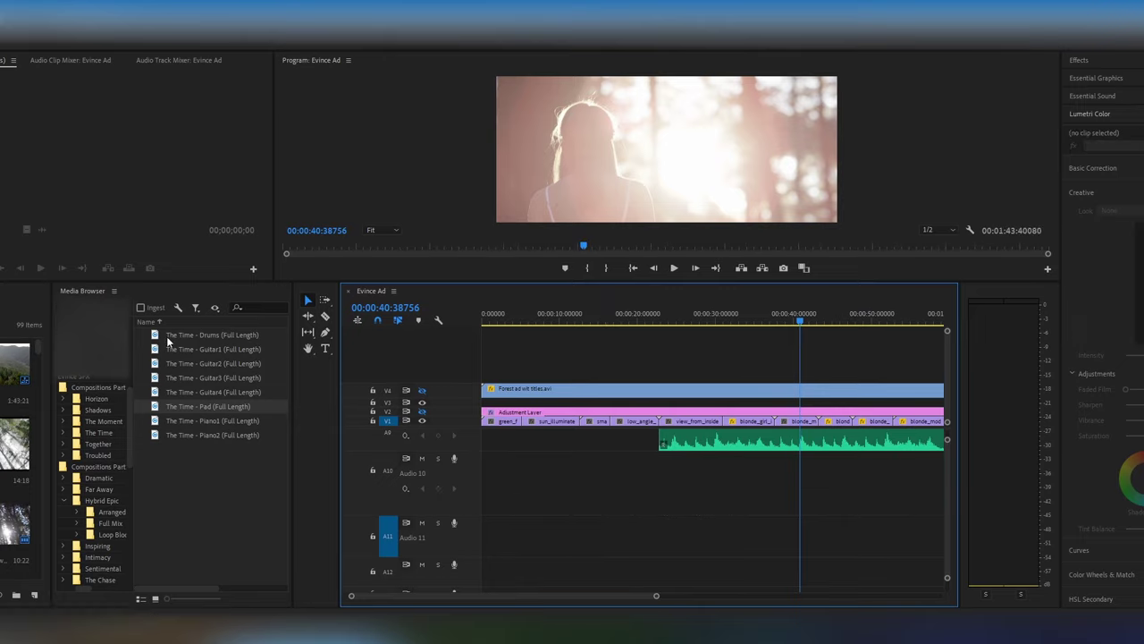
# Step: Place Together - Pad from Compositions Part > Together > Arranged Parts on Audio 10 at sequence start
pyautogui.click(98, 444)
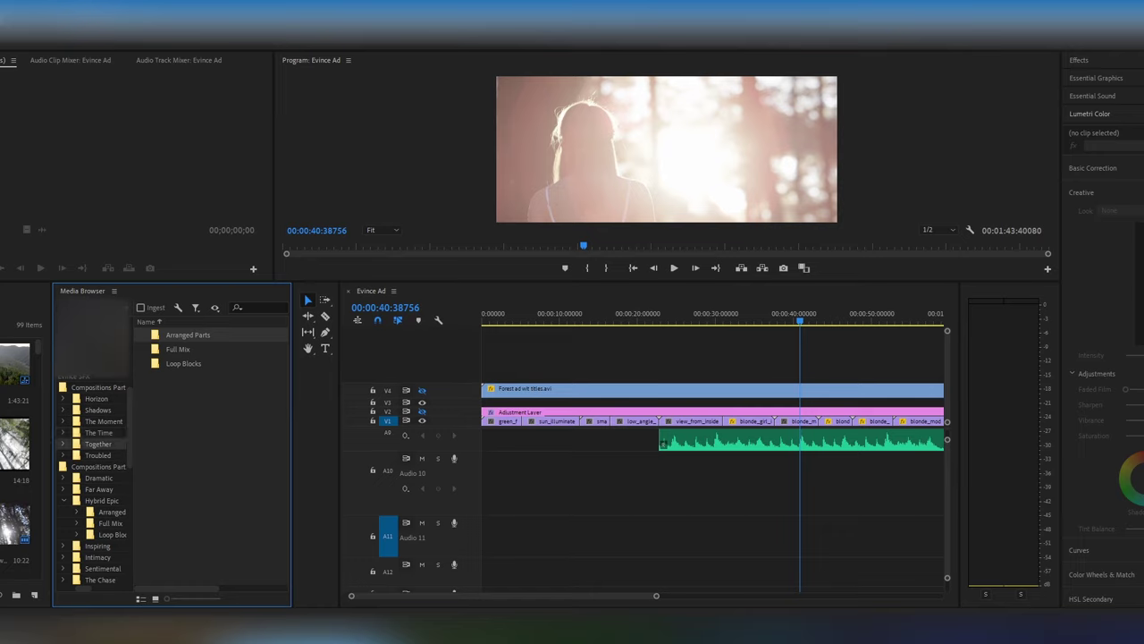
pyautogui.click(104, 390)
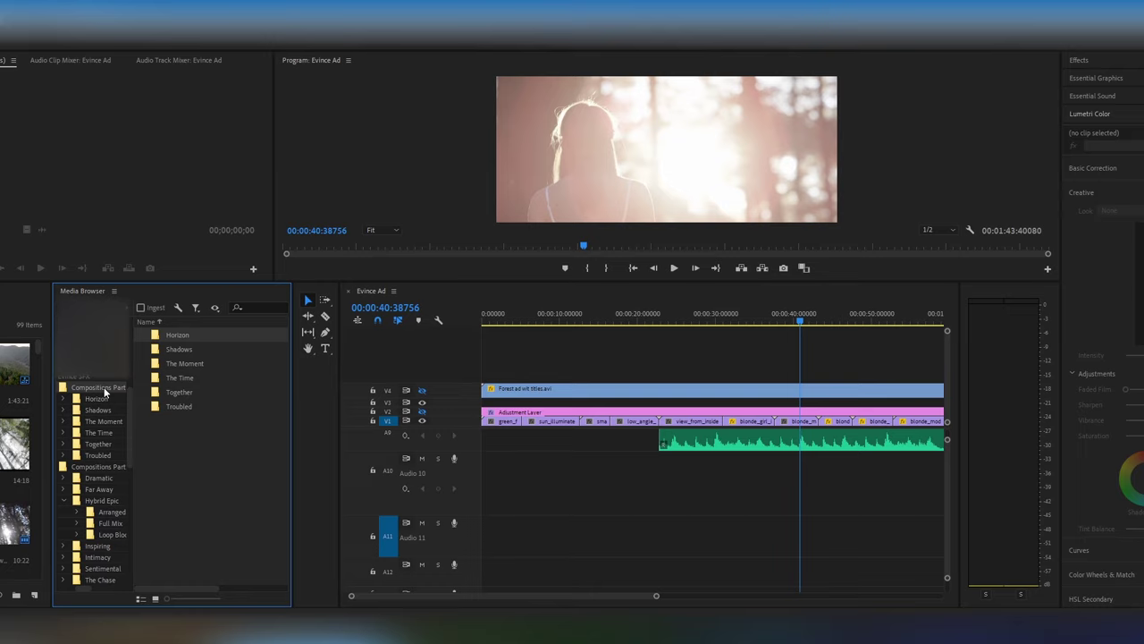
pyautogui.doubleClick(178, 398)
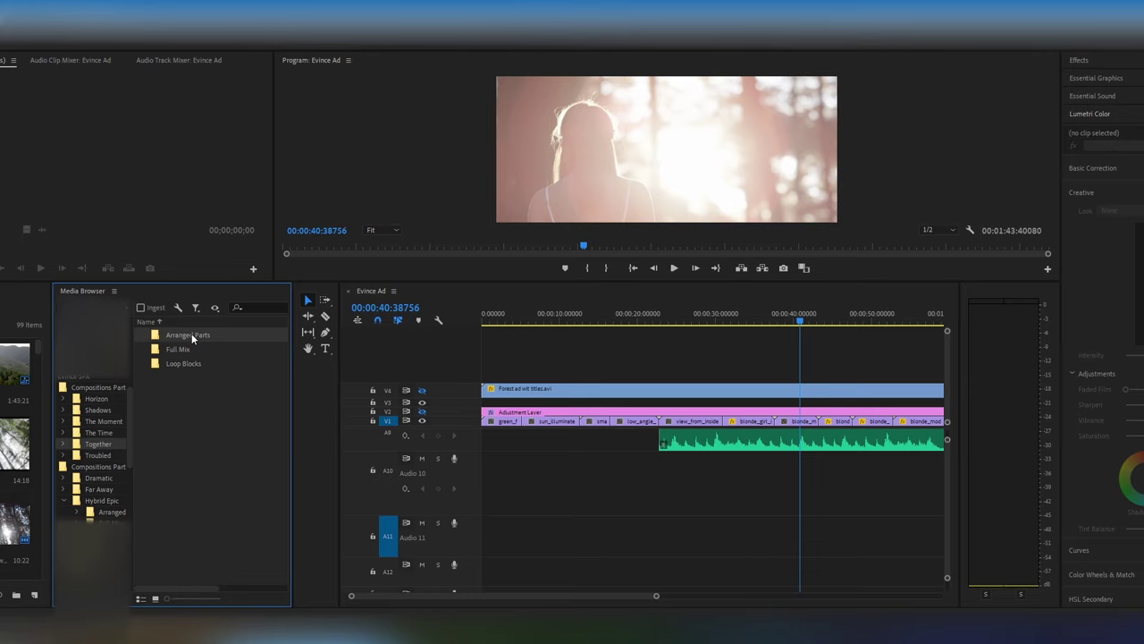
pyautogui.doubleClick(191, 335)
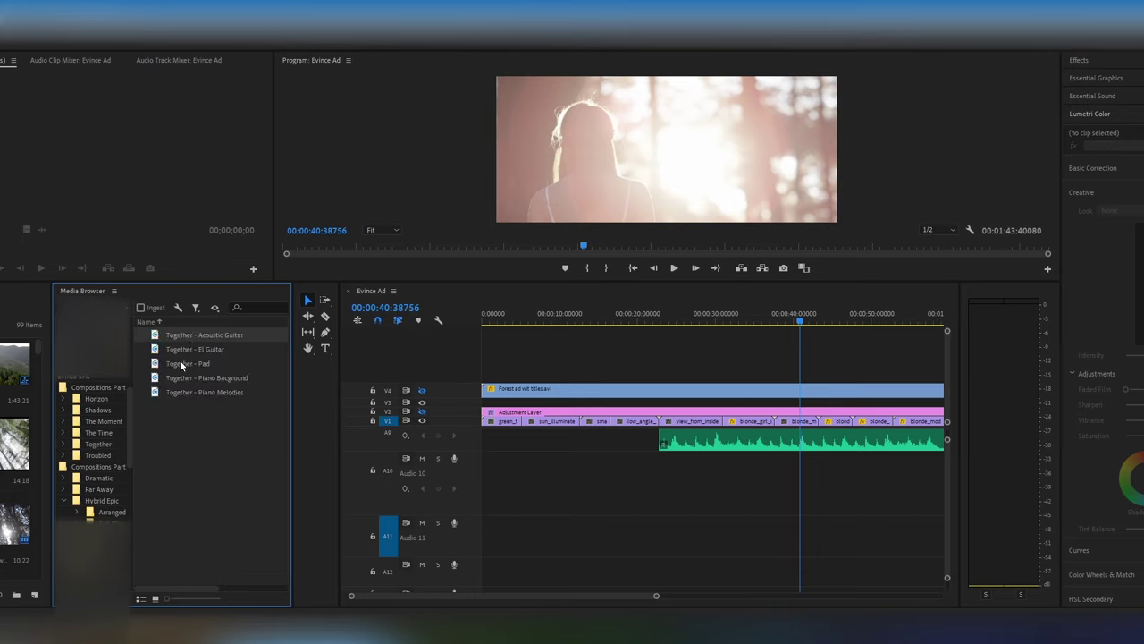
pyautogui.click(182, 364)
pyautogui.moveTo(458, 470); pyautogui.dragTo(470, 471)
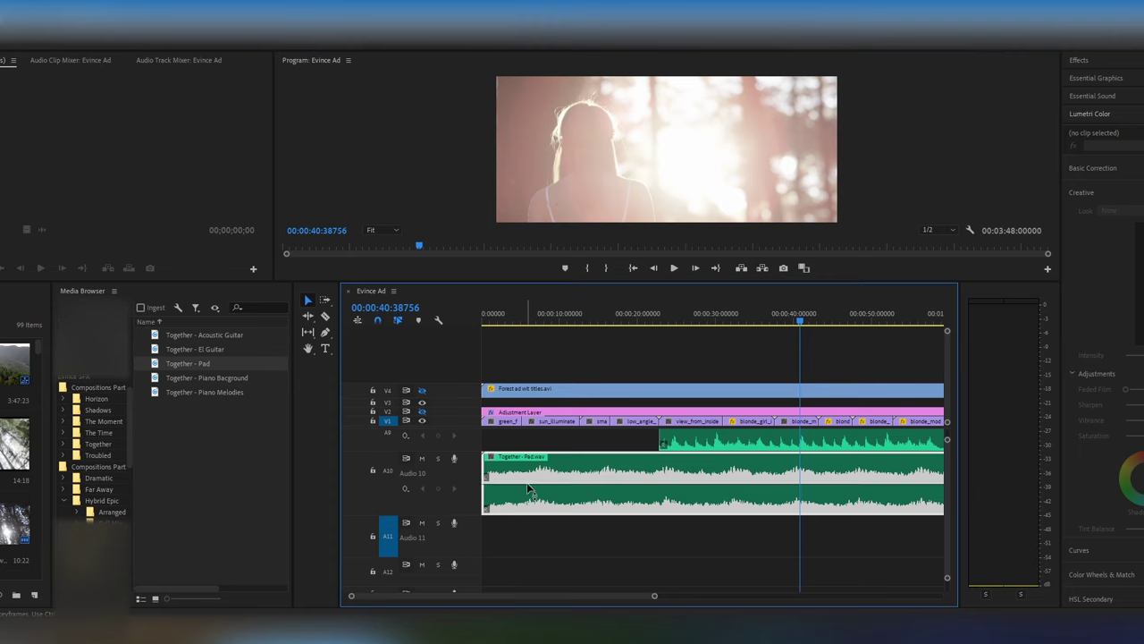
# Step: Play the new pad and lower its volume by about 2.6 dB
pyautogui.click(534, 322)
pyautogui.press('space')
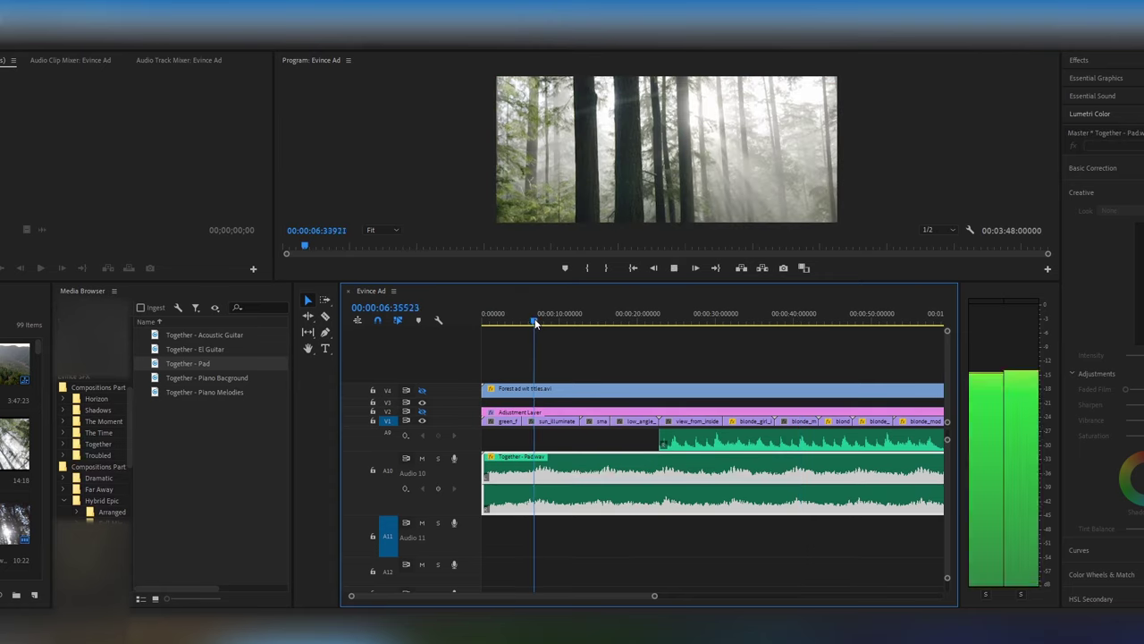
pyautogui.click(757, 316)
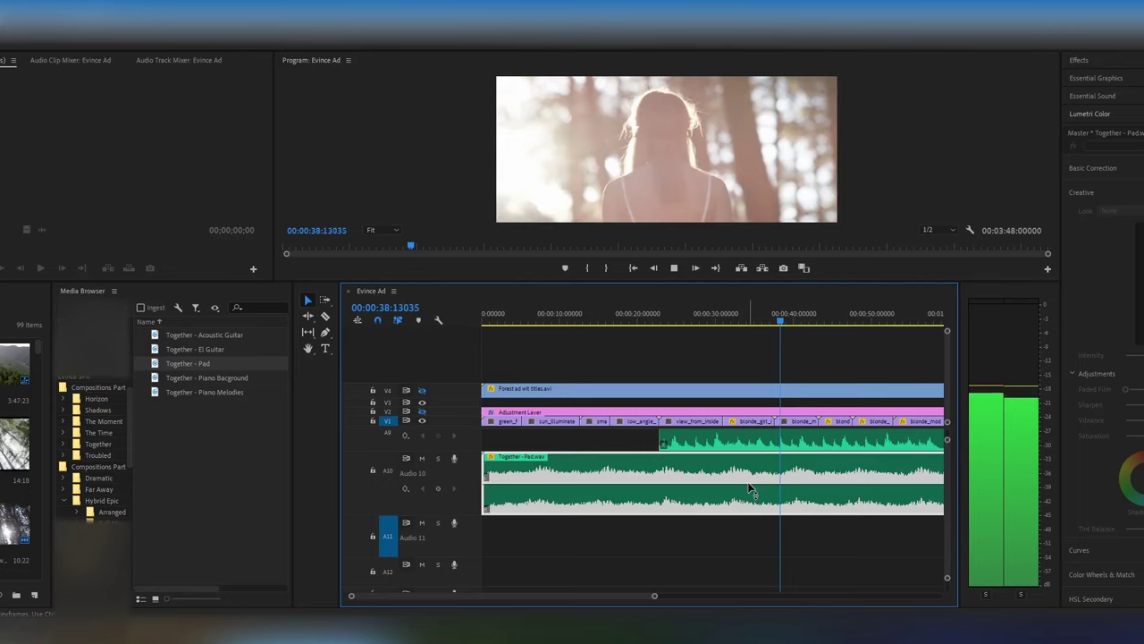
pyautogui.moveTo(750, 490); pyautogui.dragTo(751, 502)
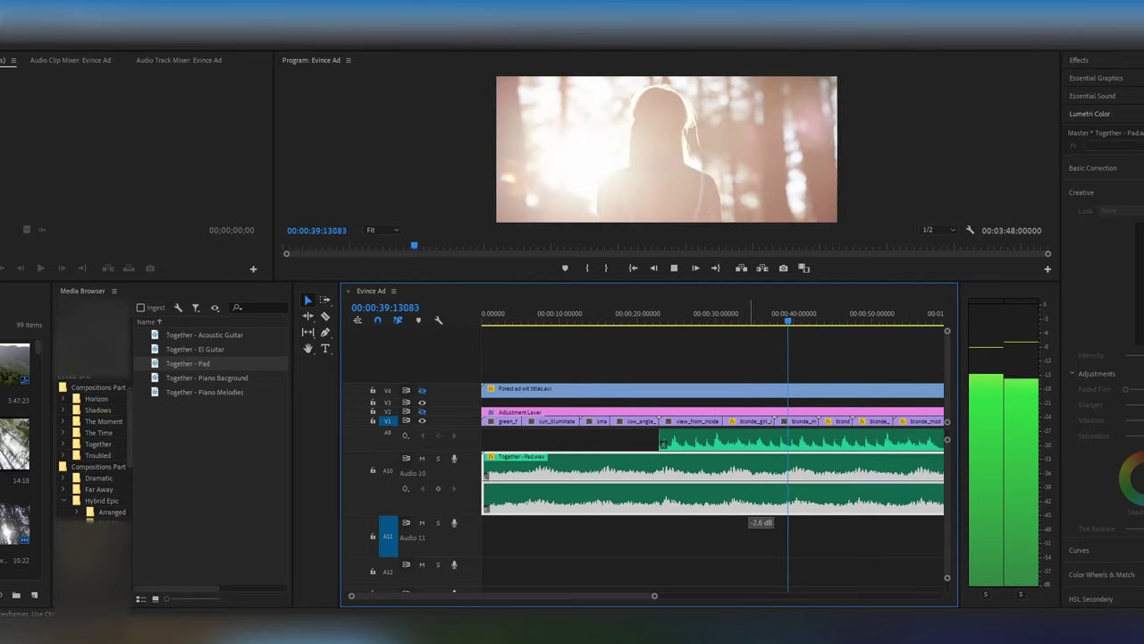
pyautogui.click(674, 268)
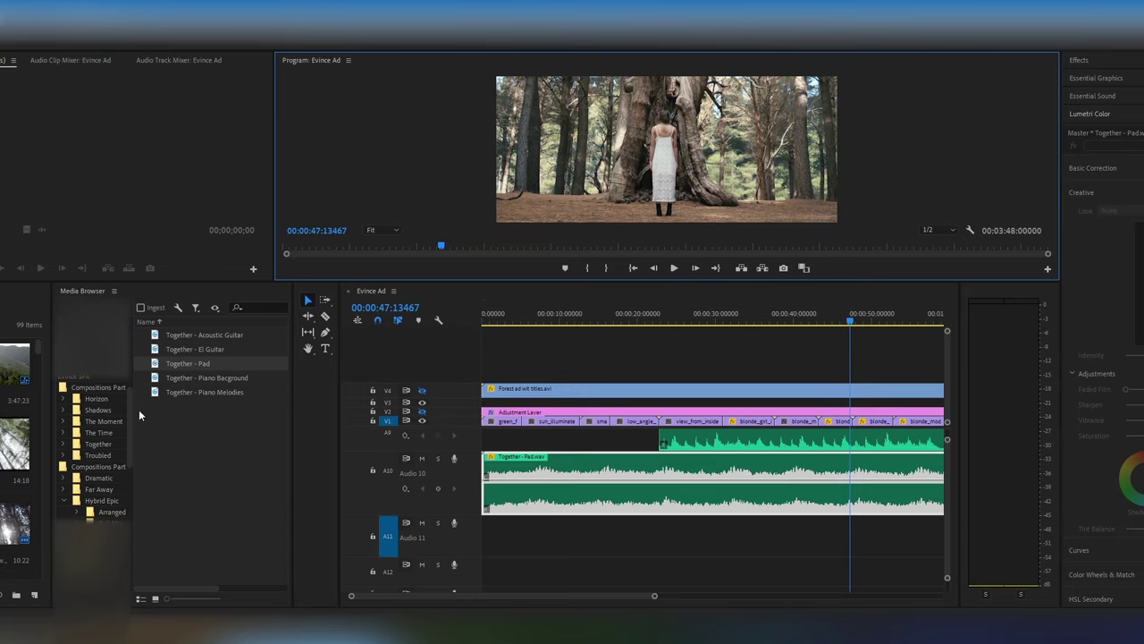
# Step: Place The Moment - Vox Sfx (Loop) from Loop Blocks on Audio 11
pyautogui.click(99, 389)
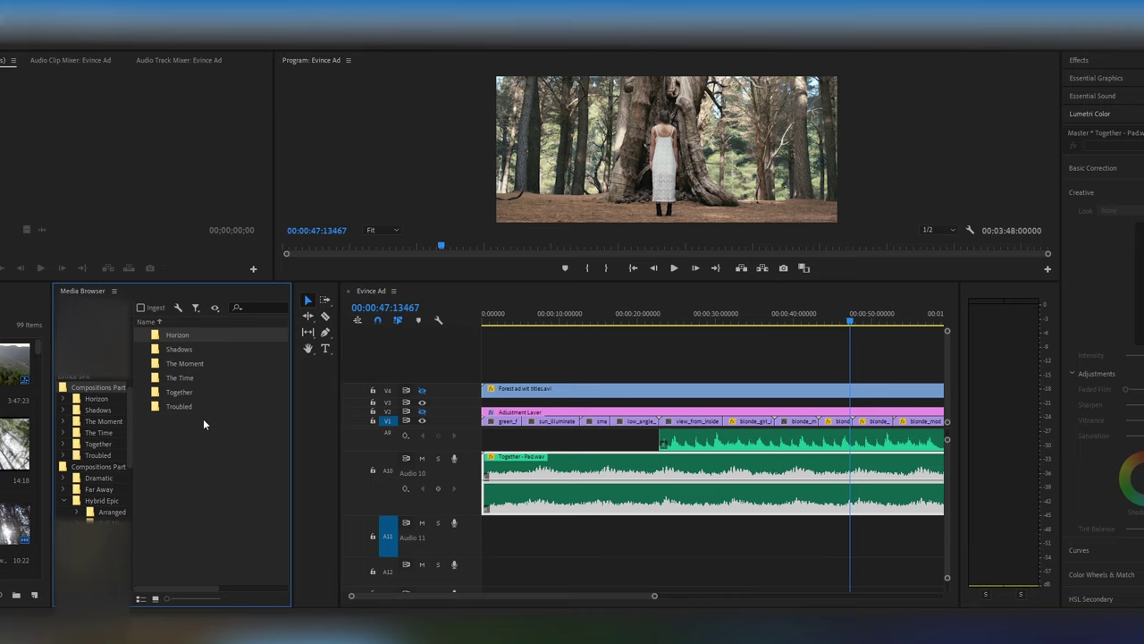
pyautogui.doubleClick(199, 362)
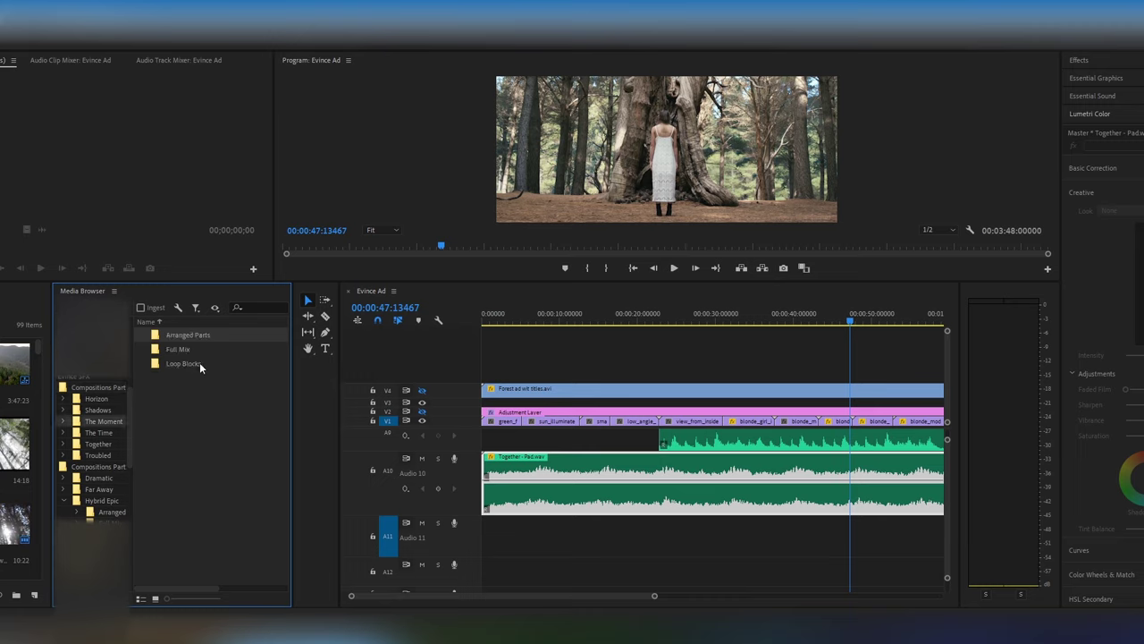
pyautogui.doubleClick(180, 364)
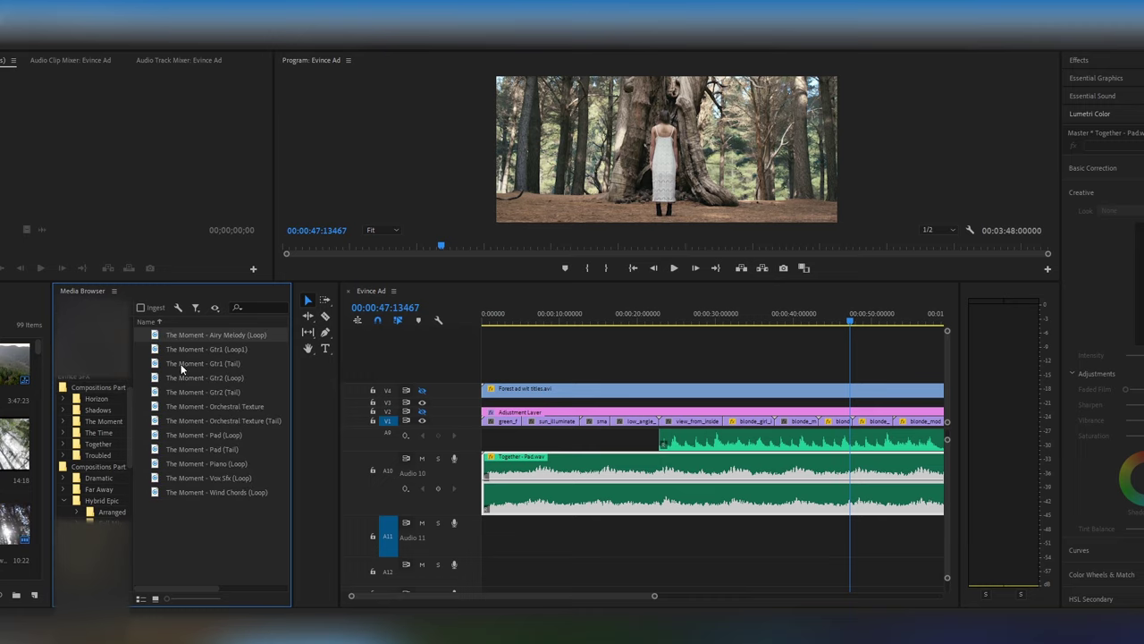
pyautogui.moveTo(193, 476); pyautogui.dragTo(490, 539)
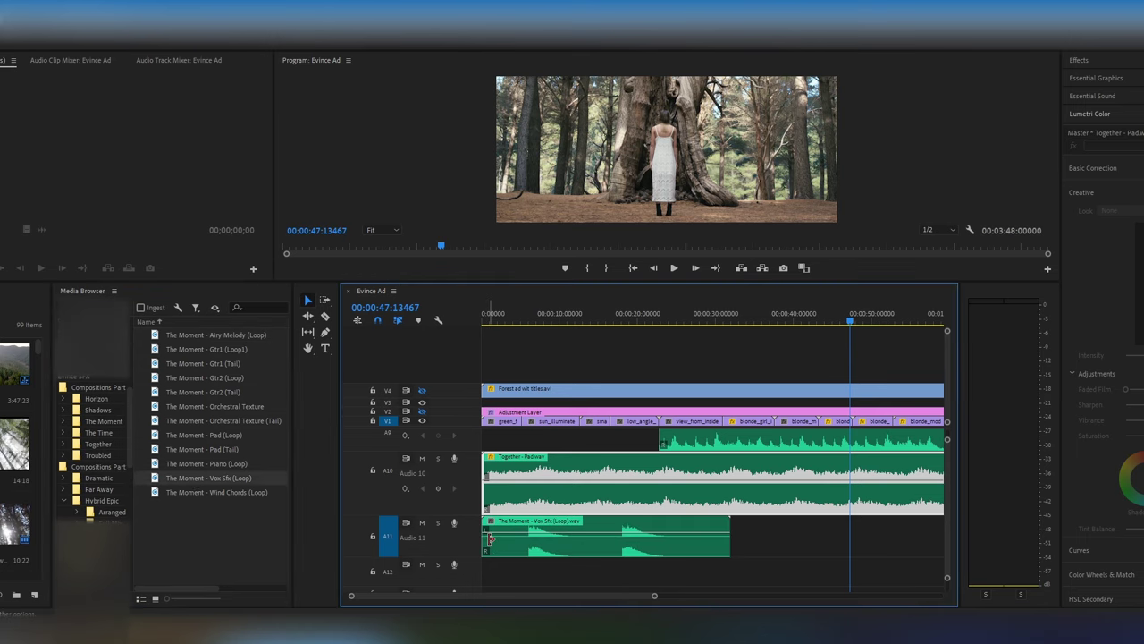
# Step: Slide the Vox Sfx clip later on Audio 11 and select the second copy
pyautogui.click(593, 516)
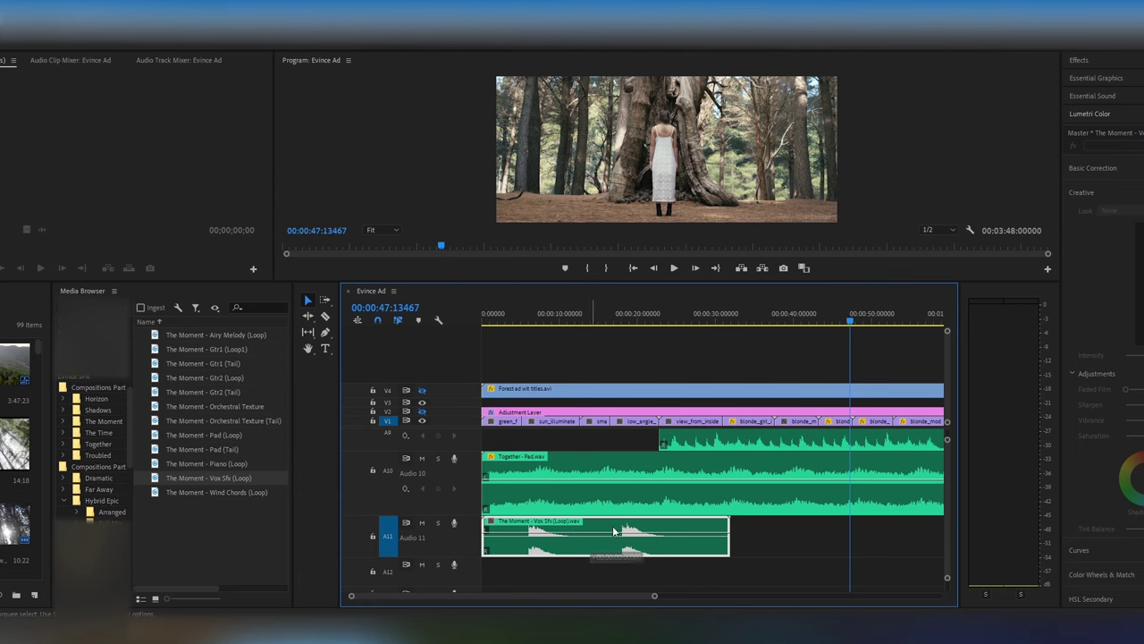
pyautogui.moveTo(613, 531); pyautogui.dragTo(823, 543)
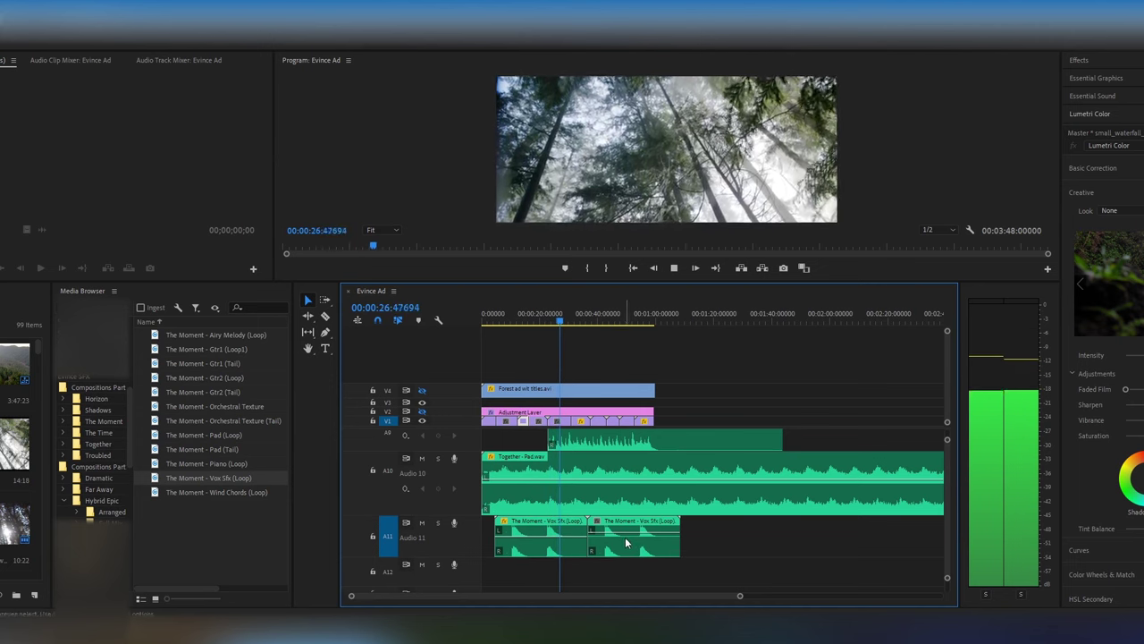
pyautogui.click(626, 543)
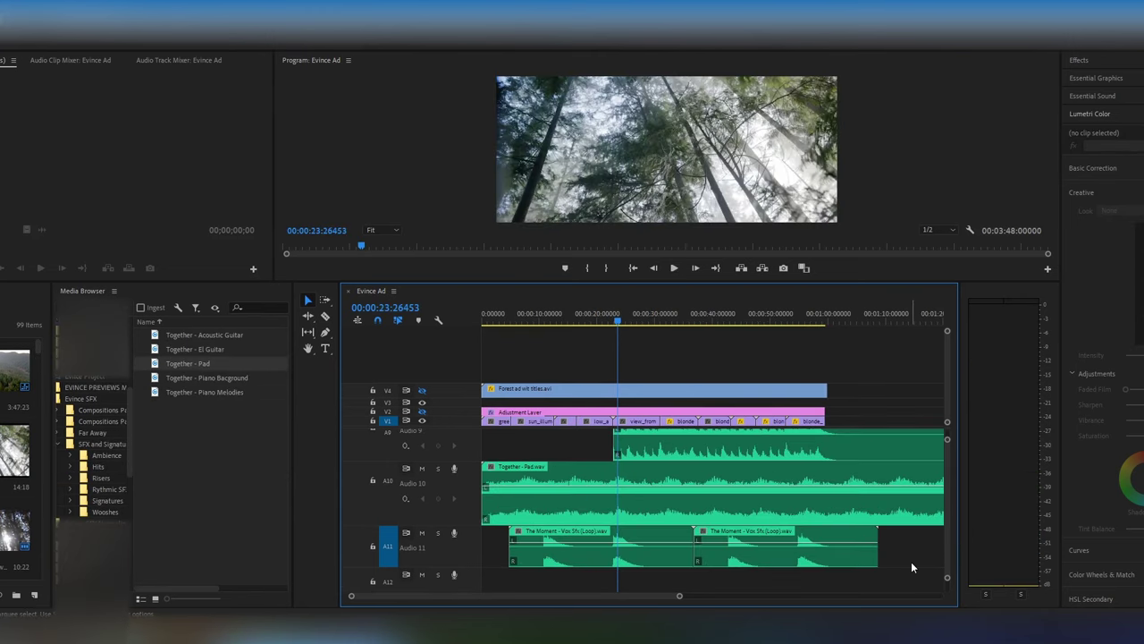
# Step: Delete the three music clips and place Piano vr3 from Signatures on Audio 13 near 00:00:16
pyautogui.moveTo(712, 539); pyautogui.dragTo(545, 490)
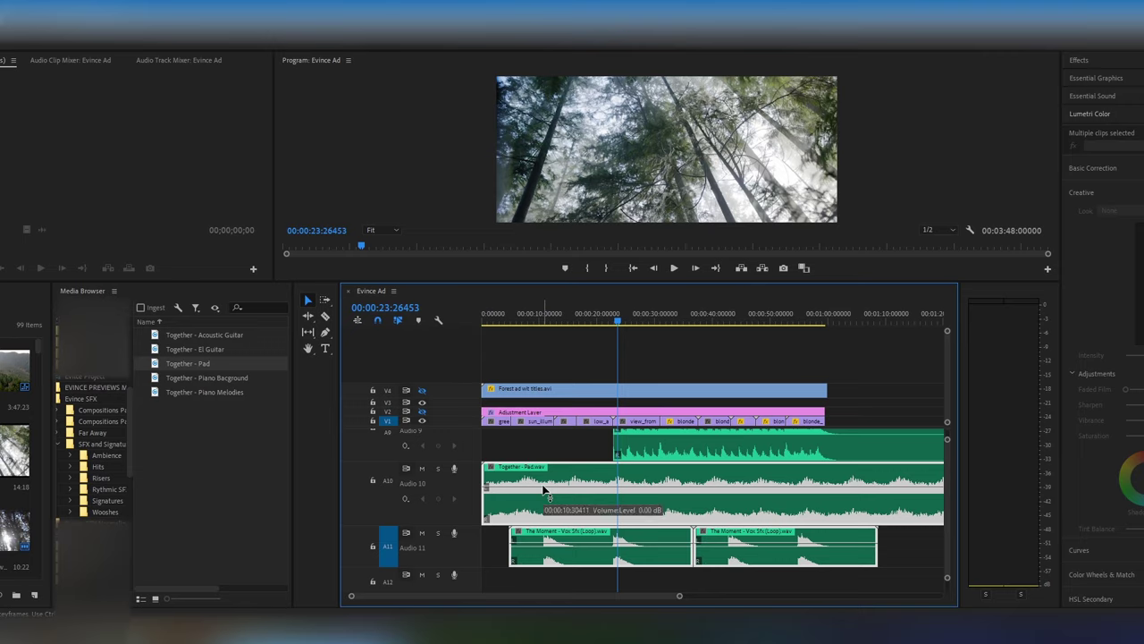
pyautogui.press('Delete')
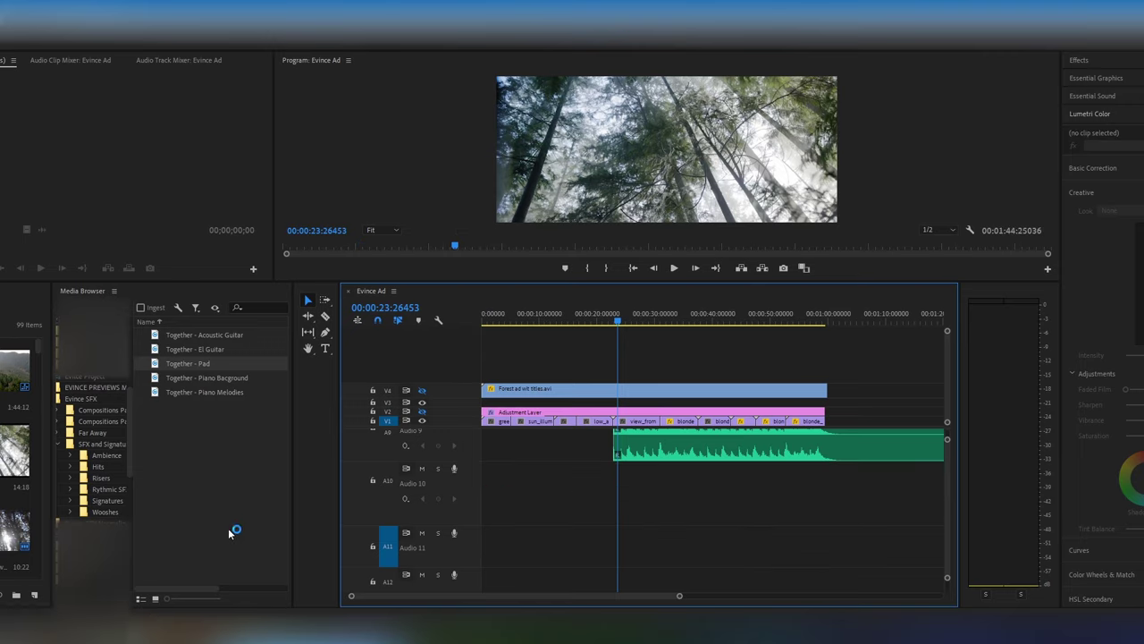
pyautogui.click(103, 443)
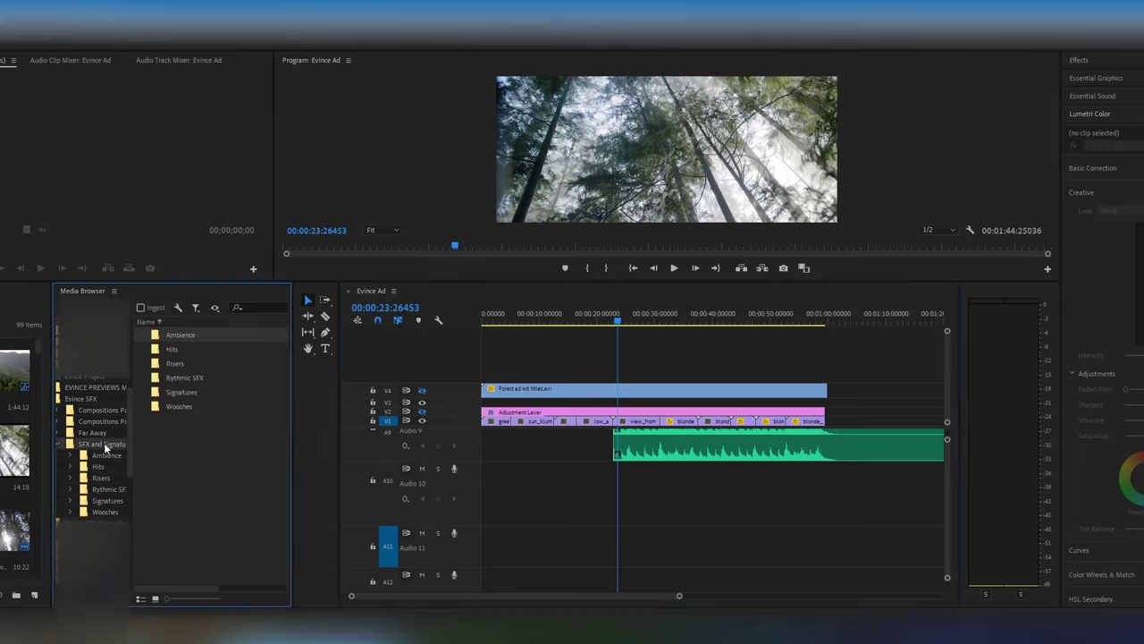
pyautogui.doubleClick(195, 392)
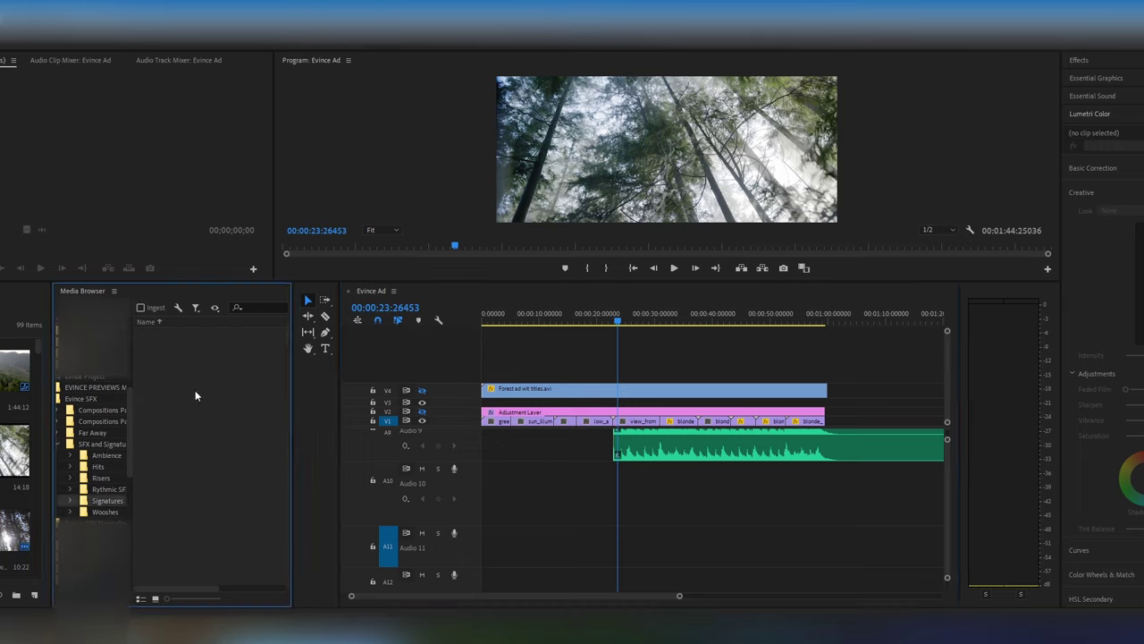
pyautogui.moveTo(282, 345); pyautogui.dragTo(282, 540)
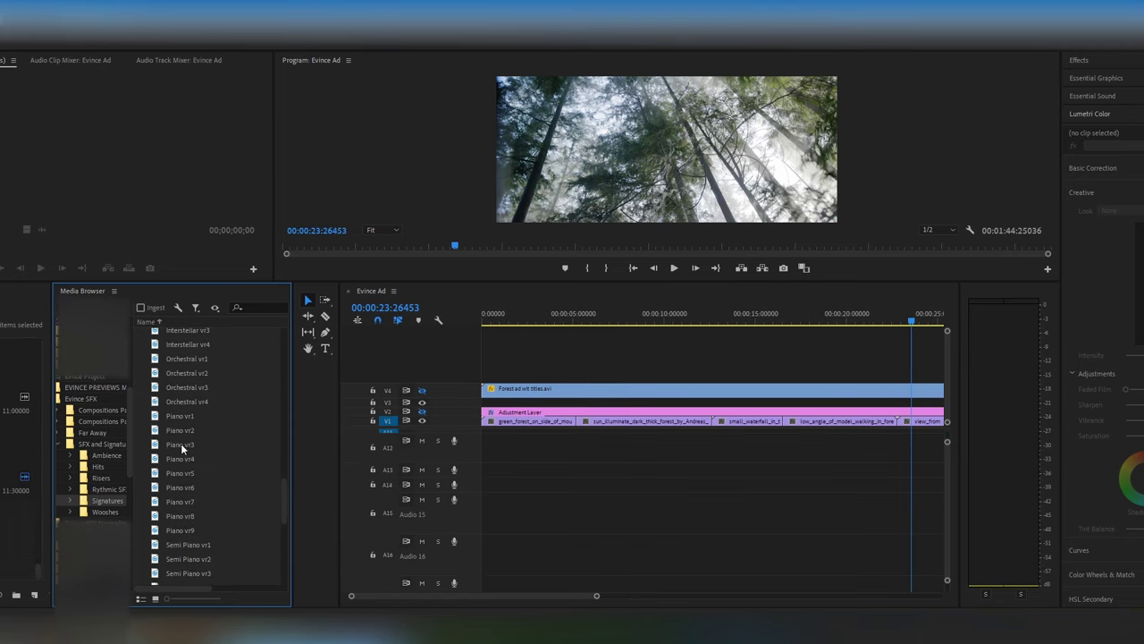
pyautogui.moveTo(463, 483); pyautogui.dragTo(779, 471)
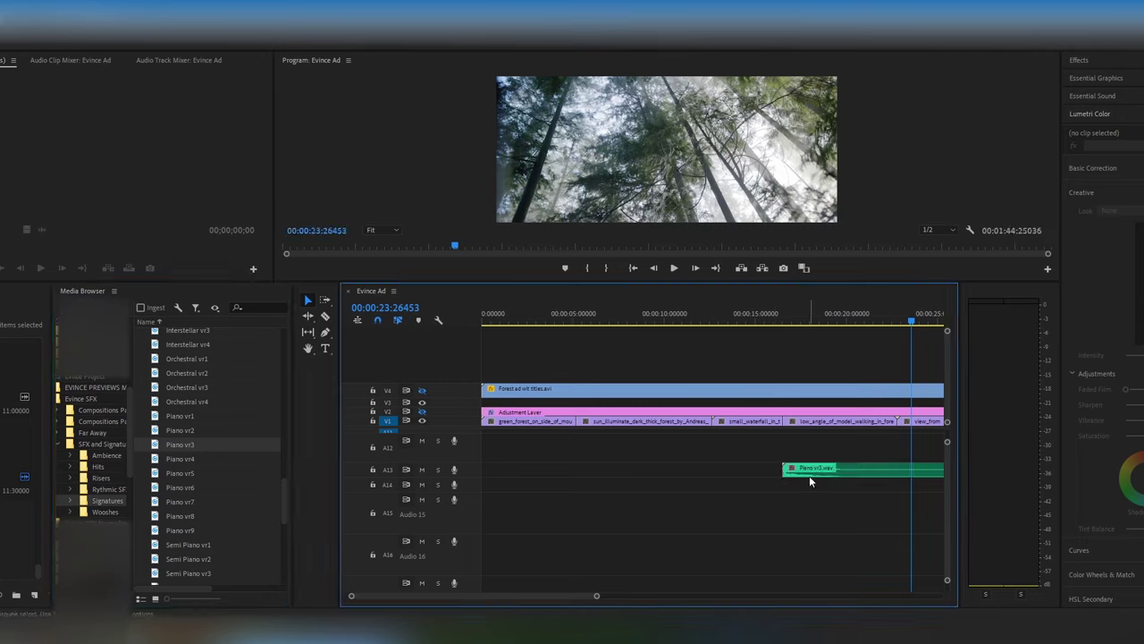
# Step: Enlarge Audio 13 and place Dopper vr1 just before Piano vr3
pyautogui.moveTo(465, 481); pyautogui.dragTo(463, 496)
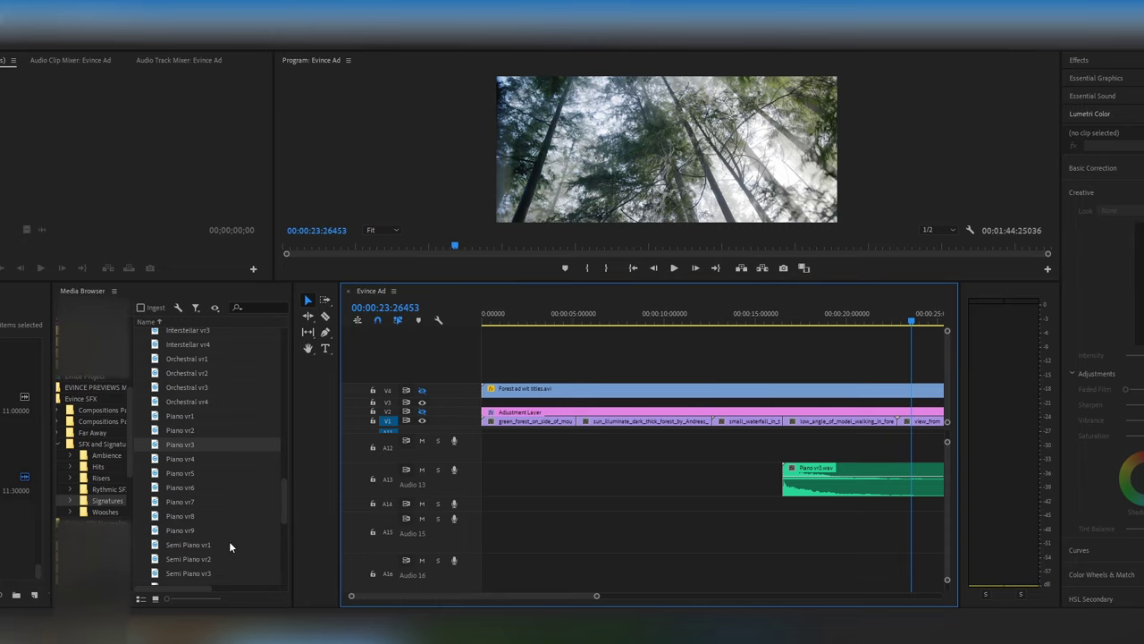
pyautogui.moveTo(283, 485); pyautogui.dragTo(286, 382)
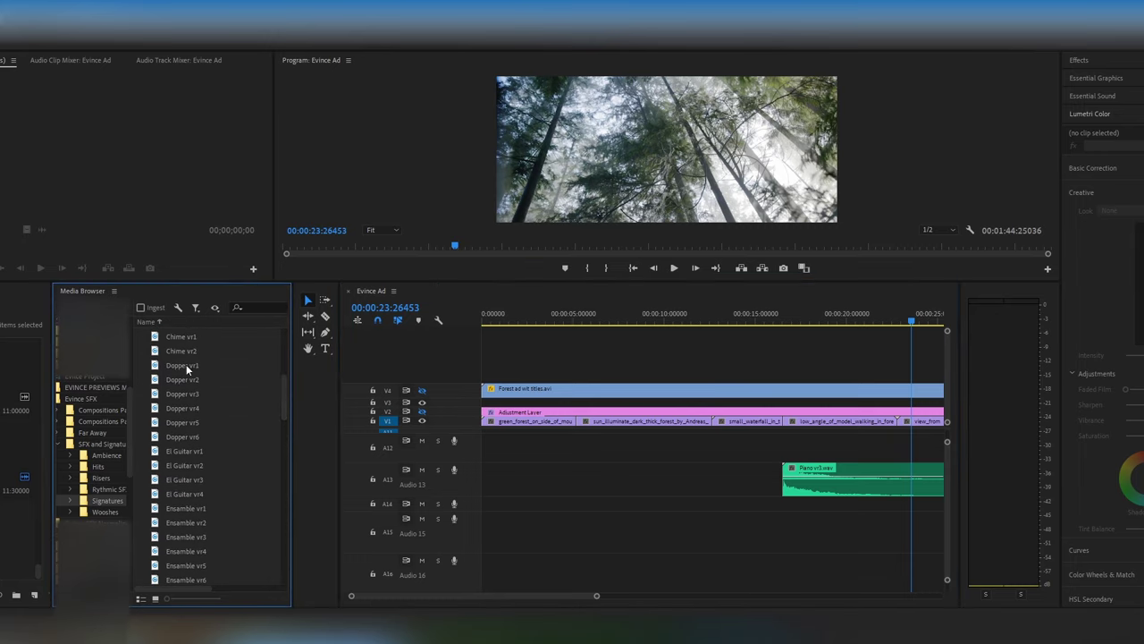
pyautogui.moveTo(186, 364); pyautogui.dragTo(617, 493)
# Step: Reverse the Dopper vr1 clip by setting its speed to -100%
pyautogui.rightClick(703, 472)
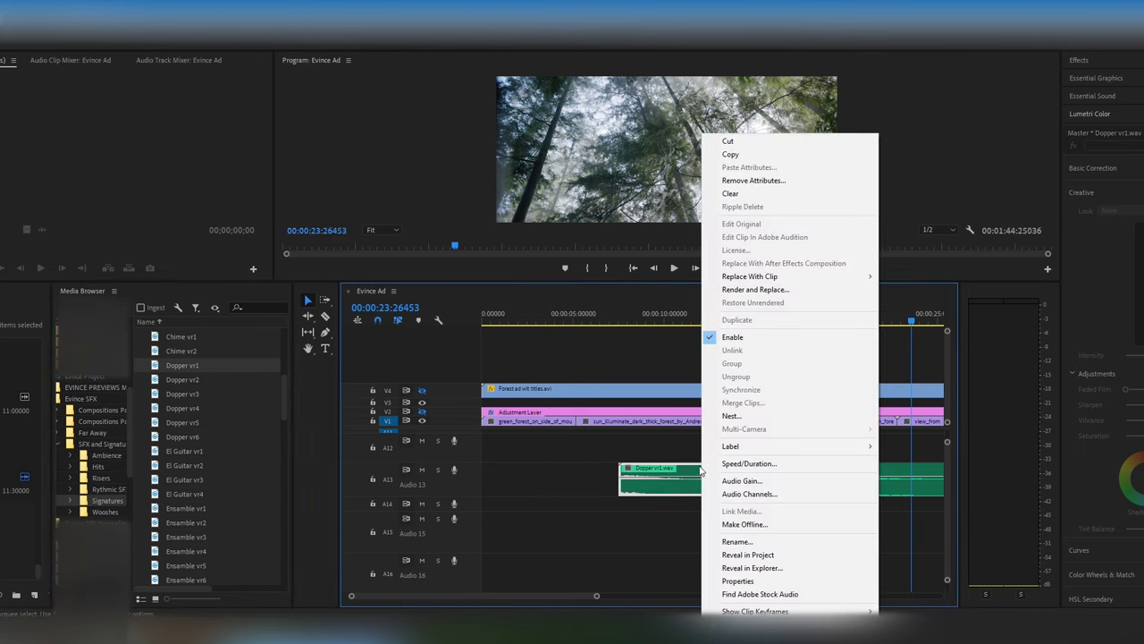
pyautogui.click(758, 469)
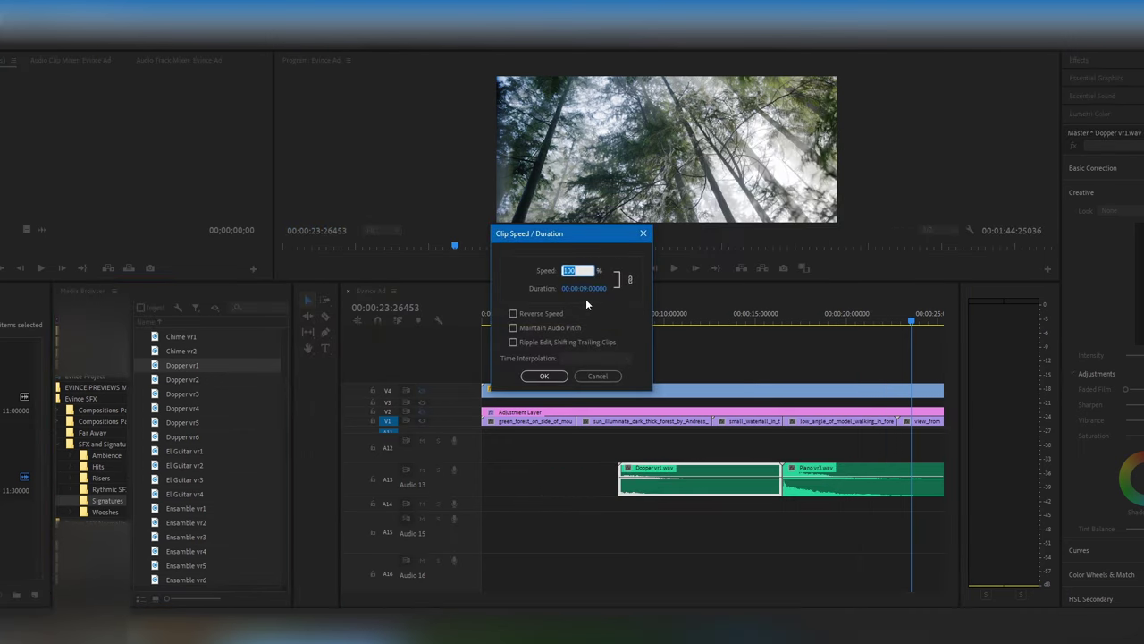
pyautogui.write('-10')
pyautogui.click(551, 376)
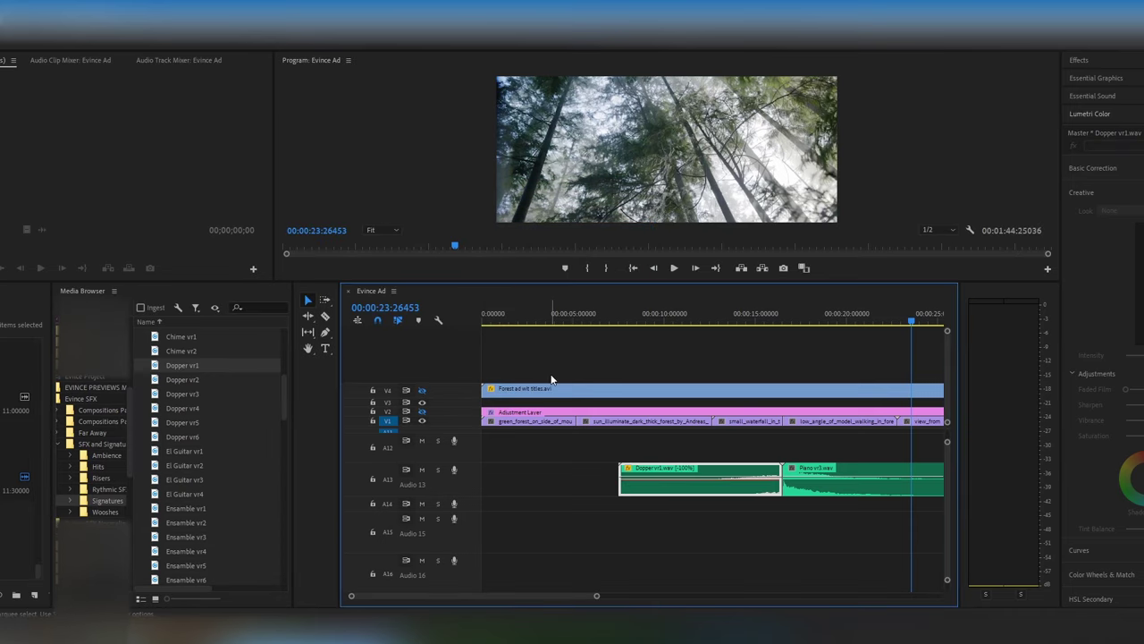
# Step: Layer Chime vr1 on Audio 15 aligned with Piano vr3, Interstellar vr2 on Audio 16, and preview
pyautogui.click(803, 478)
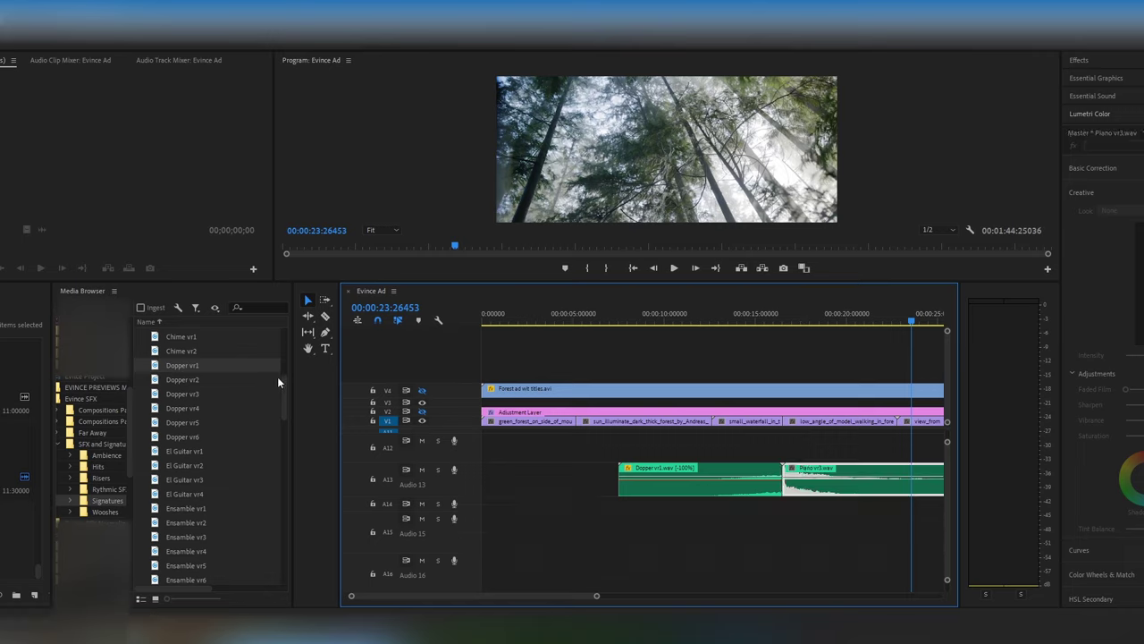
pyautogui.moveTo(286, 380); pyautogui.dragTo(285, 373)
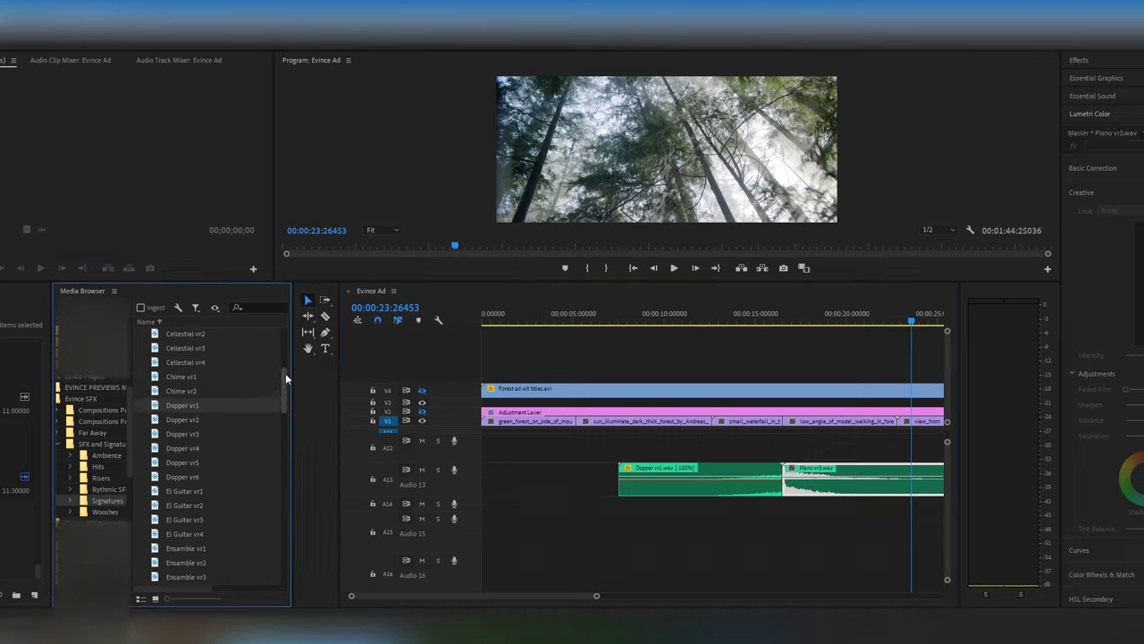
pyautogui.moveTo(178, 376); pyautogui.dragTo(694, 522)
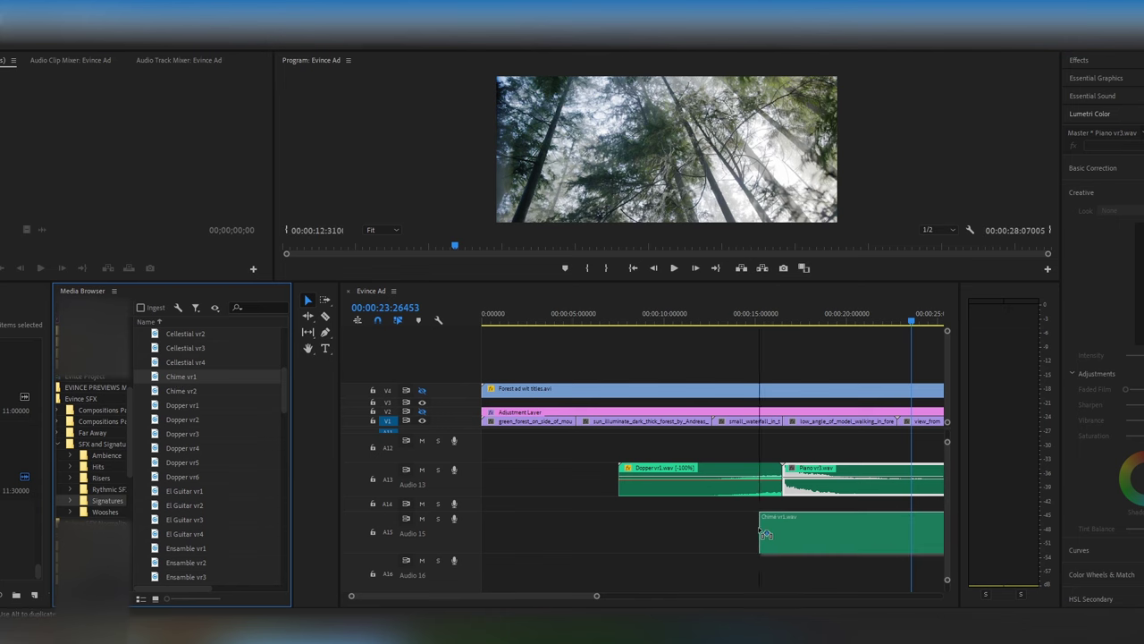
pyautogui.moveTo(783, 534); pyautogui.dragTo(776, 528)
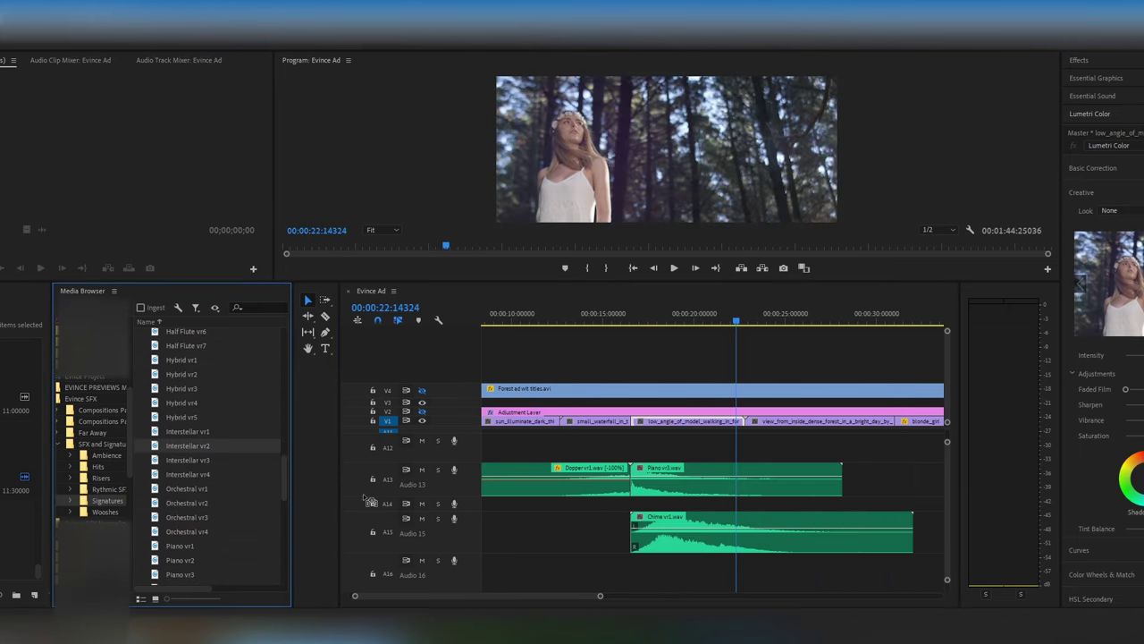
pyautogui.moveTo(368, 499); pyautogui.dragTo(740, 570)
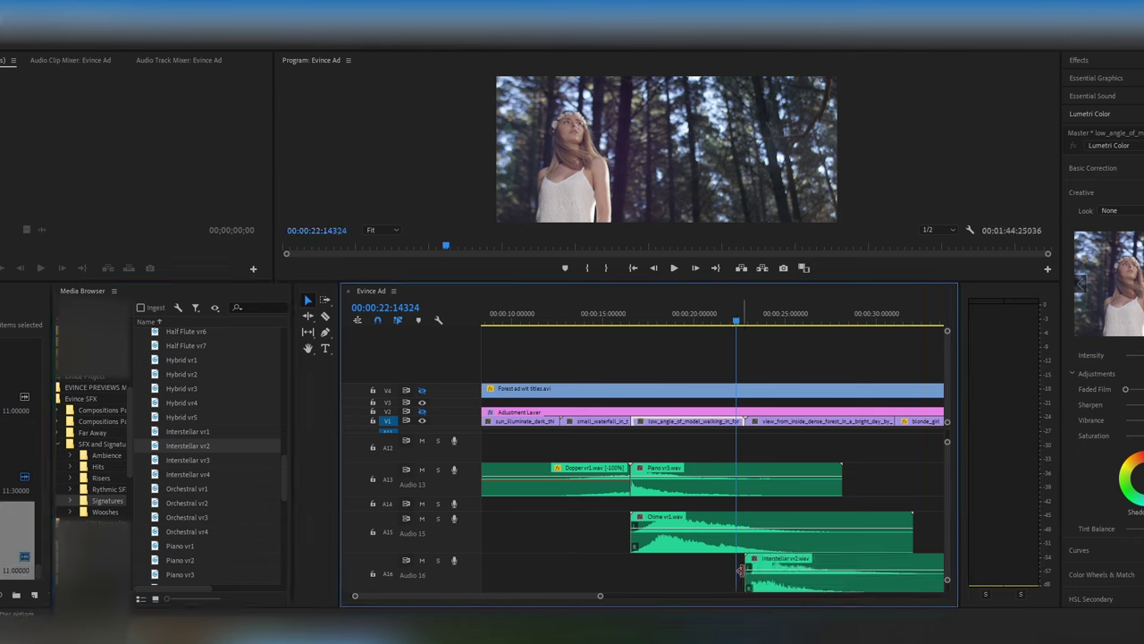
pyautogui.click(674, 267)
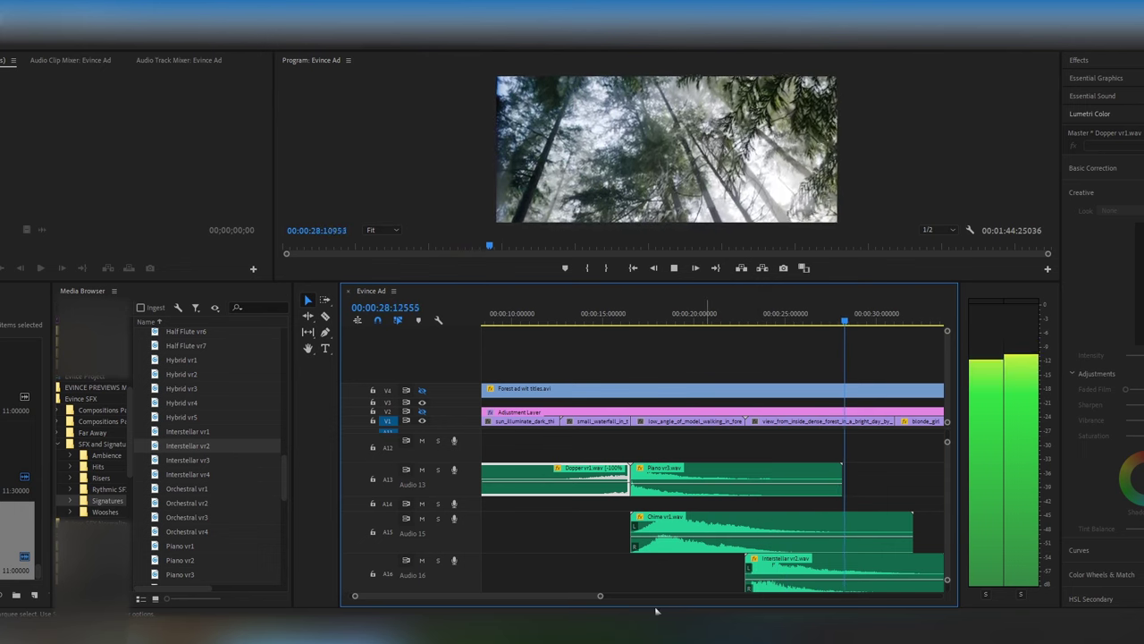
# Step: Add Just Breath - long from the Wooshes folder onto Audio 14
pyautogui.press('space')
pyautogui.moveTo(601, 597); pyautogui.dragTo(651, 590)
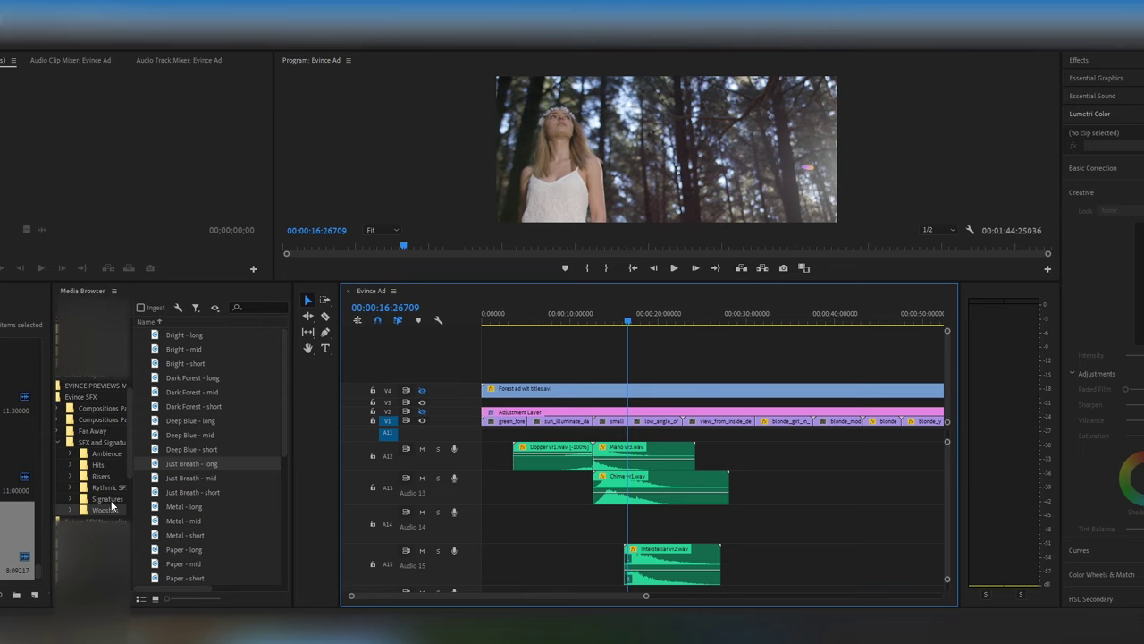
pyautogui.click(112, 505)
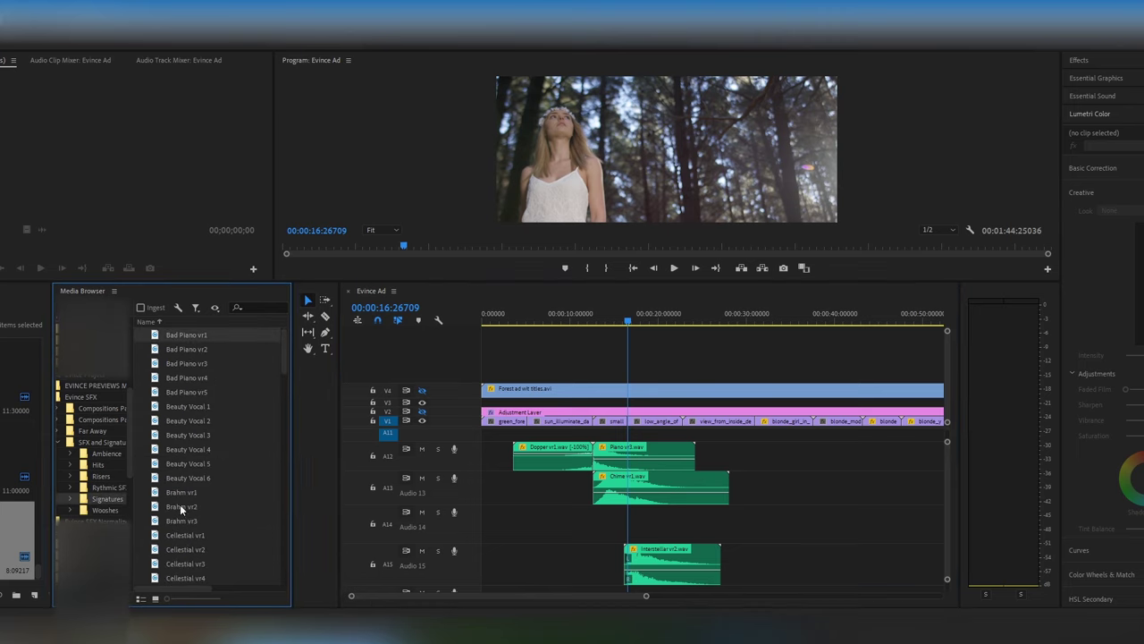
pyautogui.click(111, 510)
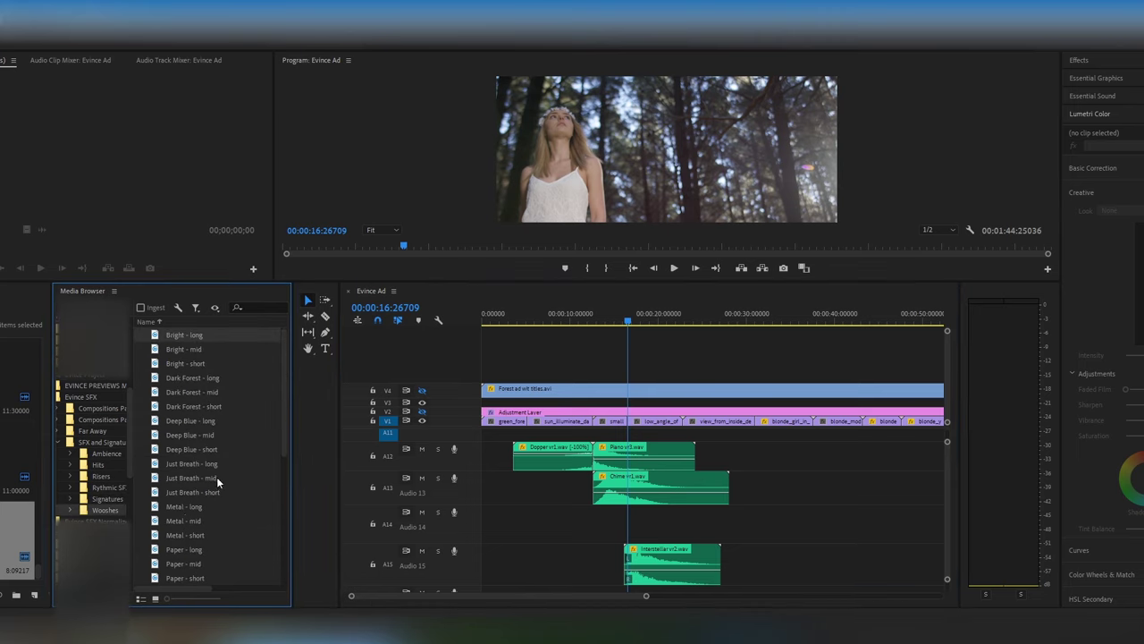
pyautogui.moveTo(185, 465); pyautogui.dragTo(599, 527)
pyautogui.moveTo(647, 597); pyautogui.dragTo(569, 599)
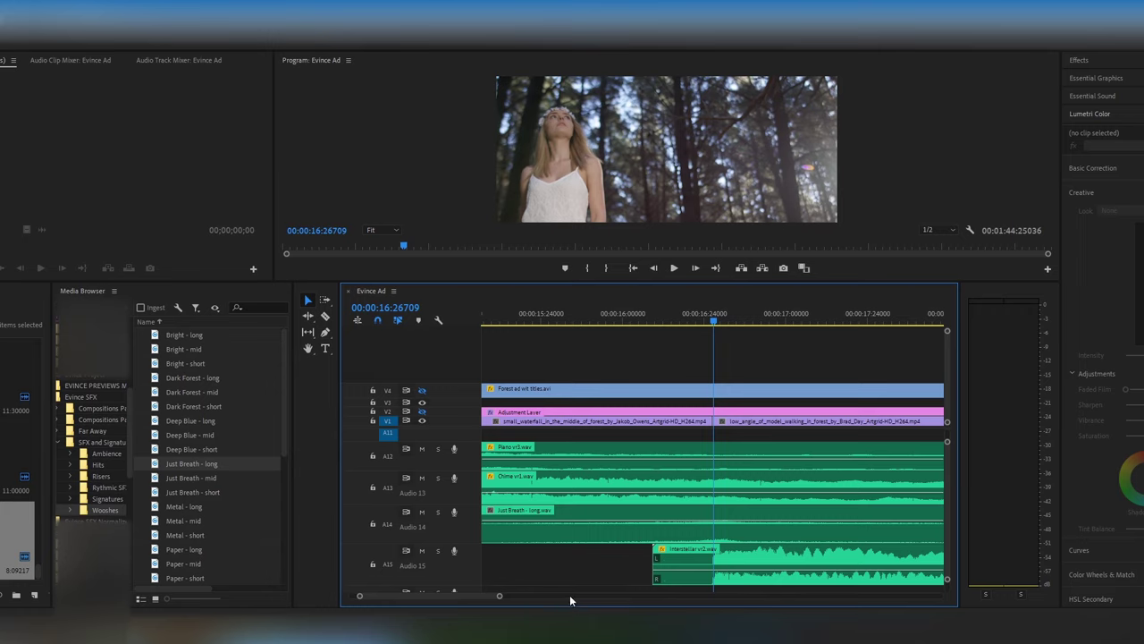
# Step: Line Just Breath - long up with Piano and Chime, then play from about 10 seconds
pyautogui.click(716, 535)
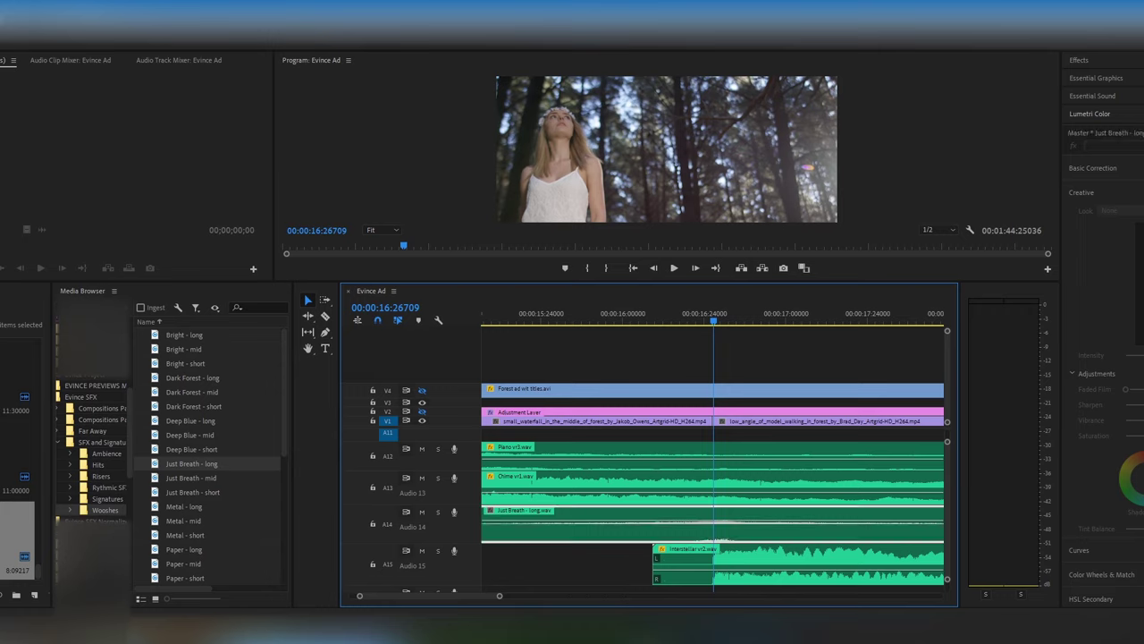
pyautogui.moveTo(508, 593); pyautogui.dragTo(596, 596)
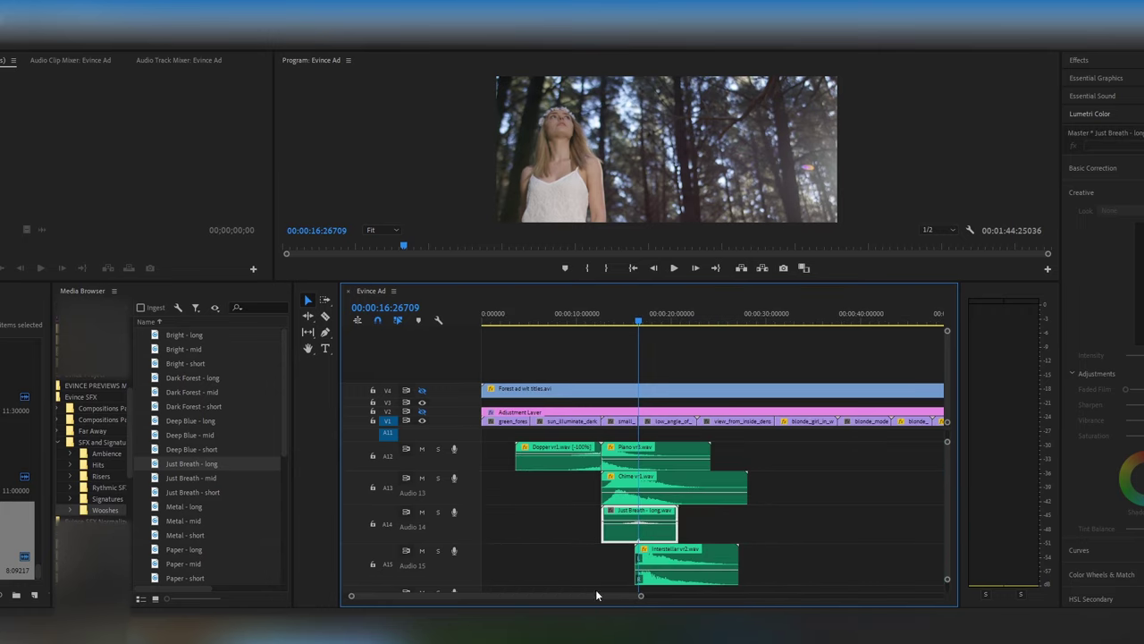
pyautogui.click(576, 323)
pyautogui.press('space')
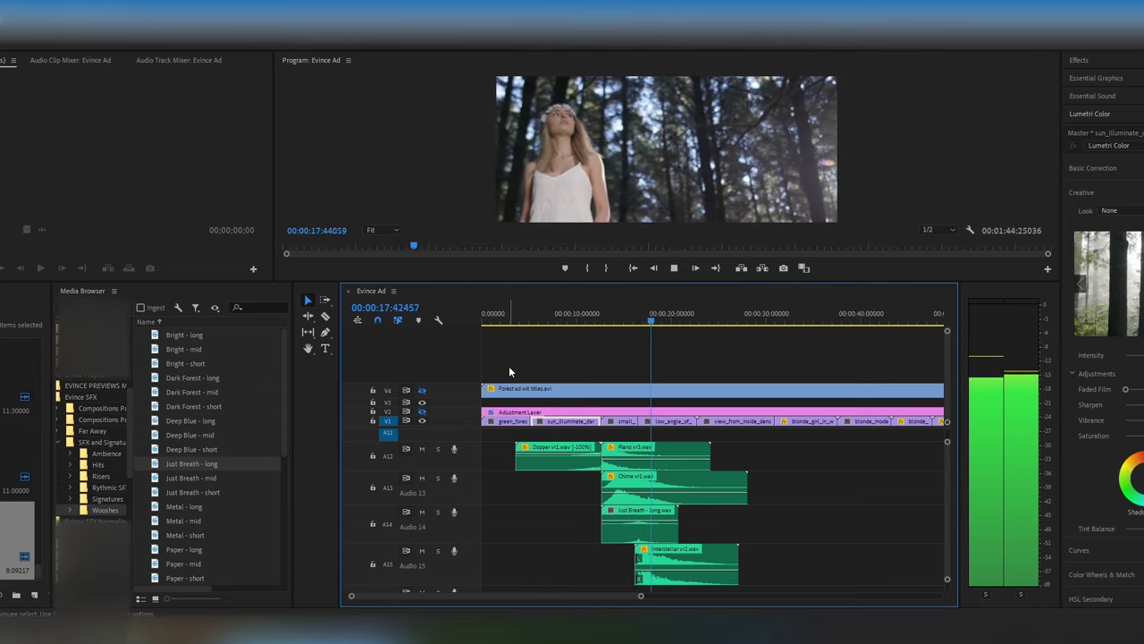
# Step: Stop playback and place Semi Piano vr5 on Audio 20
pyautogui.press('space')
pyautogui.click(640, 530)
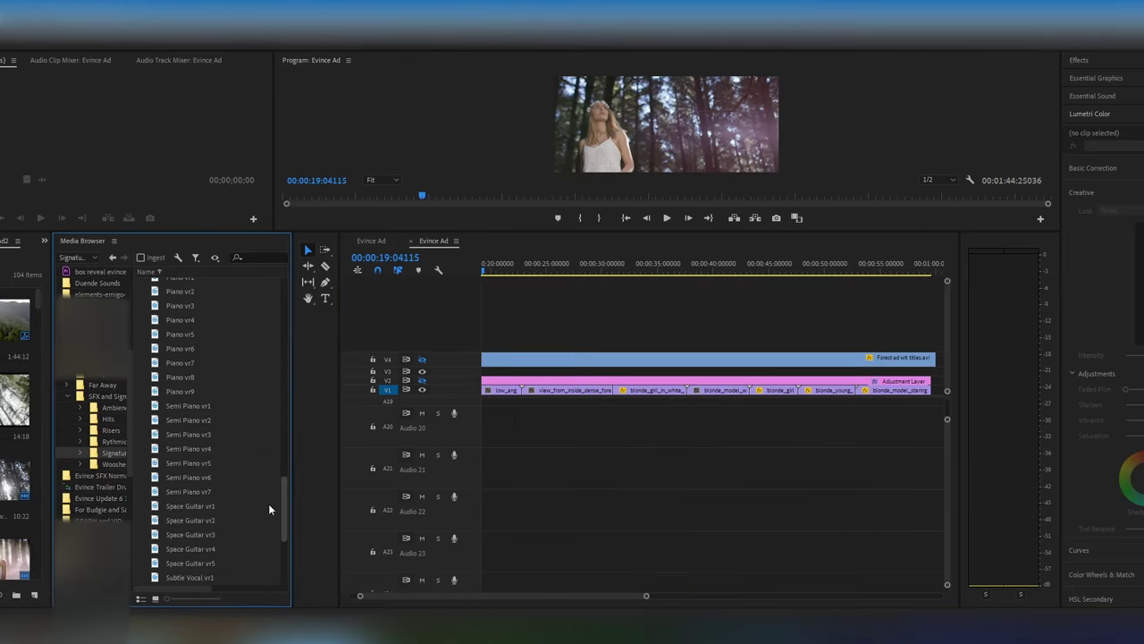
pyautogui.moveTo(205, 463); pyautogui.dragTo(887, 430)
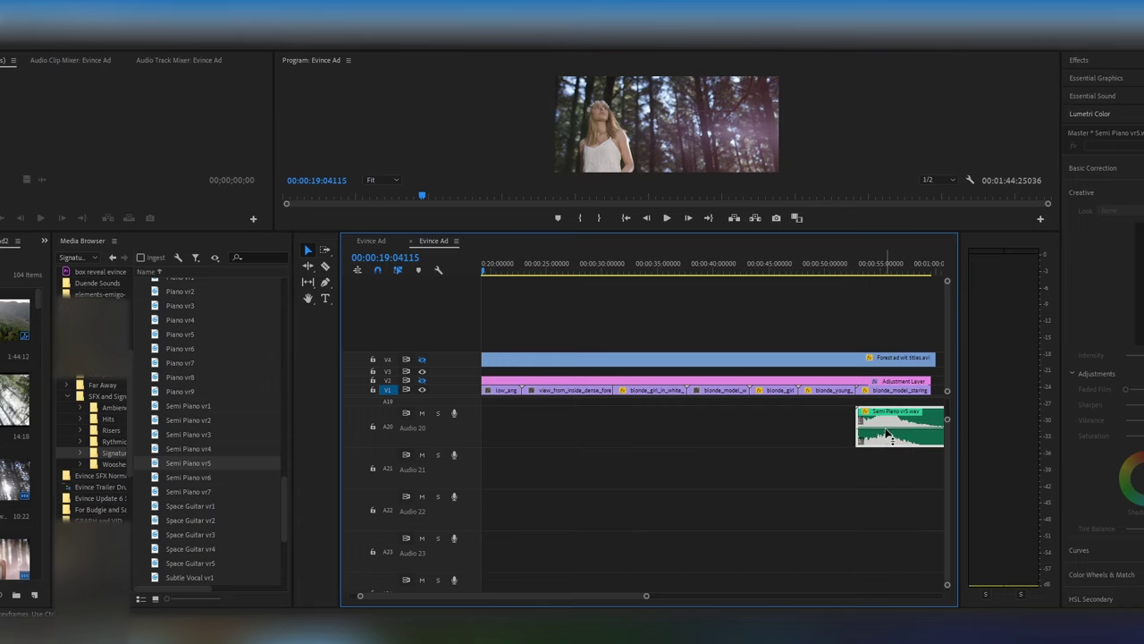
# Step: Place Dopper vr3 before Semi Piano vr5, reverse it at -100% speed, and preview
pyautogui.scroll(10, 226, 480)
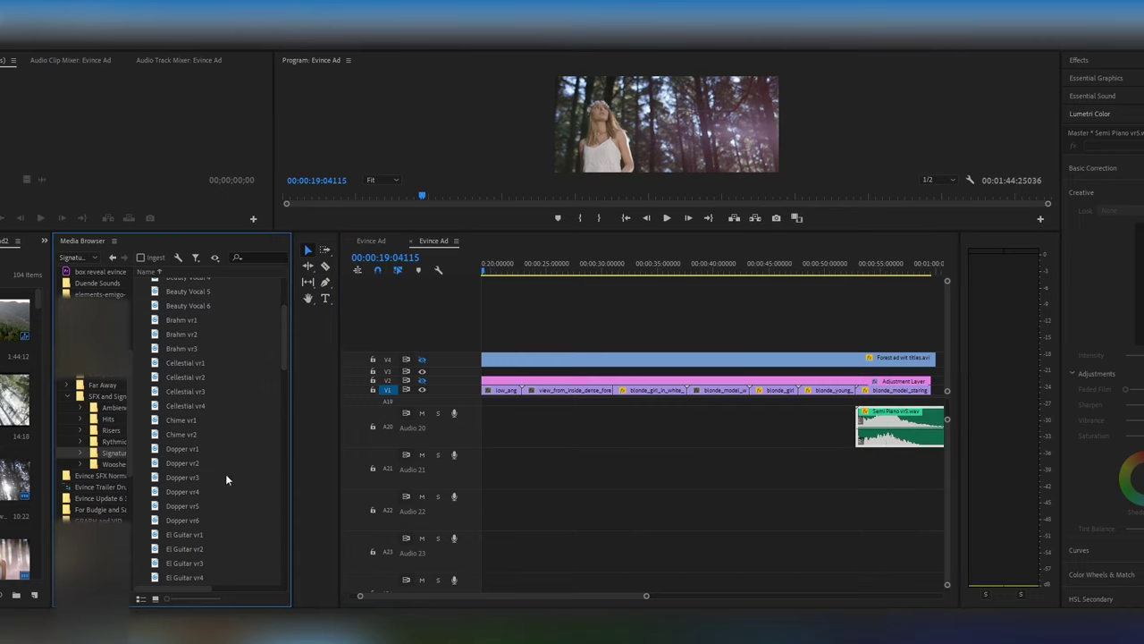
pyautogui.moveTo(566, 451); pyautogui.dragTo(796, 413)
pyautogui.rightClick(817, 427)
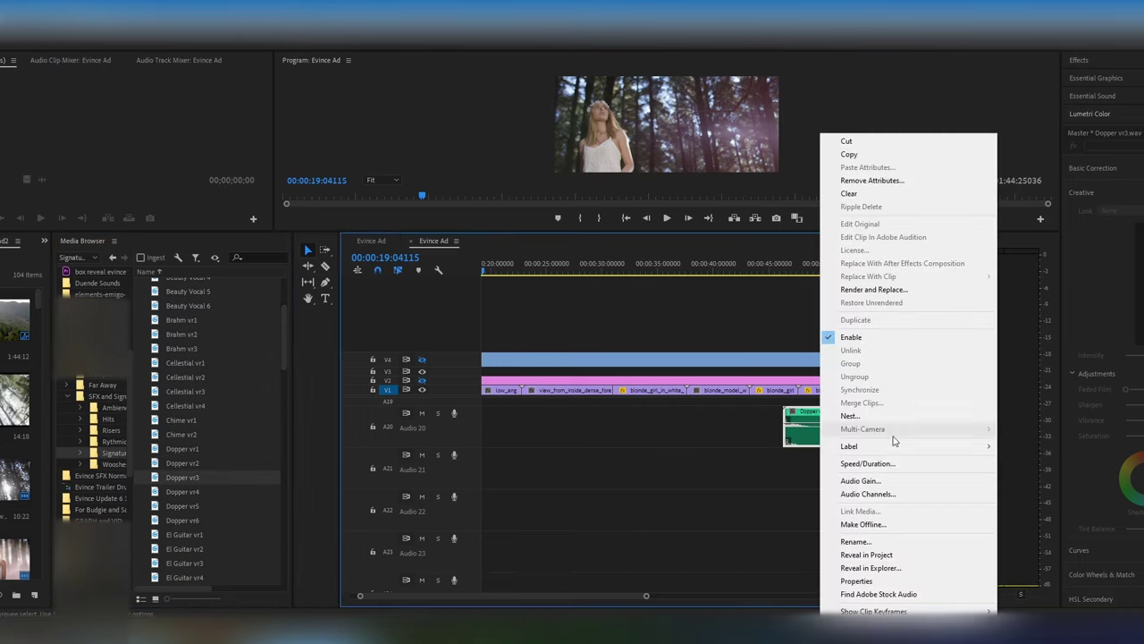
pyautogui.click(875, 464)
pyautogui.write('-100')
pyautogui.press('Return')
pyautogui.click(830, 269)
pyautogui.press('space')
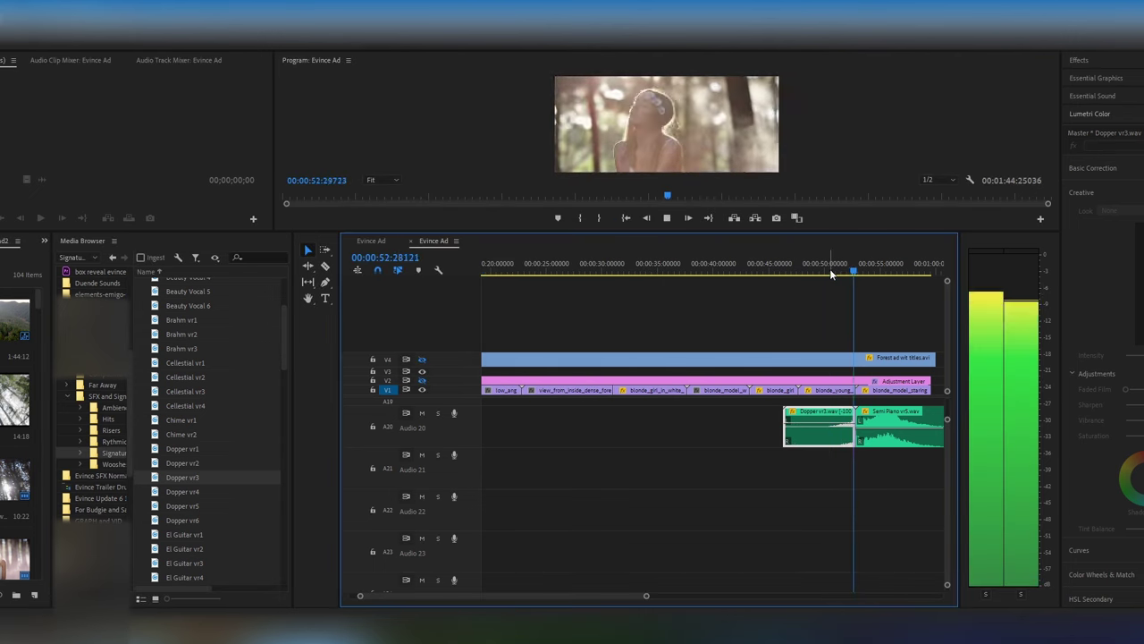
pyautogui.press('space')
# Step: Add Half Flute vr3 and Half Flute vr1 on Audio 22, then play
pyautogui.scroll(-10, 286, 357)
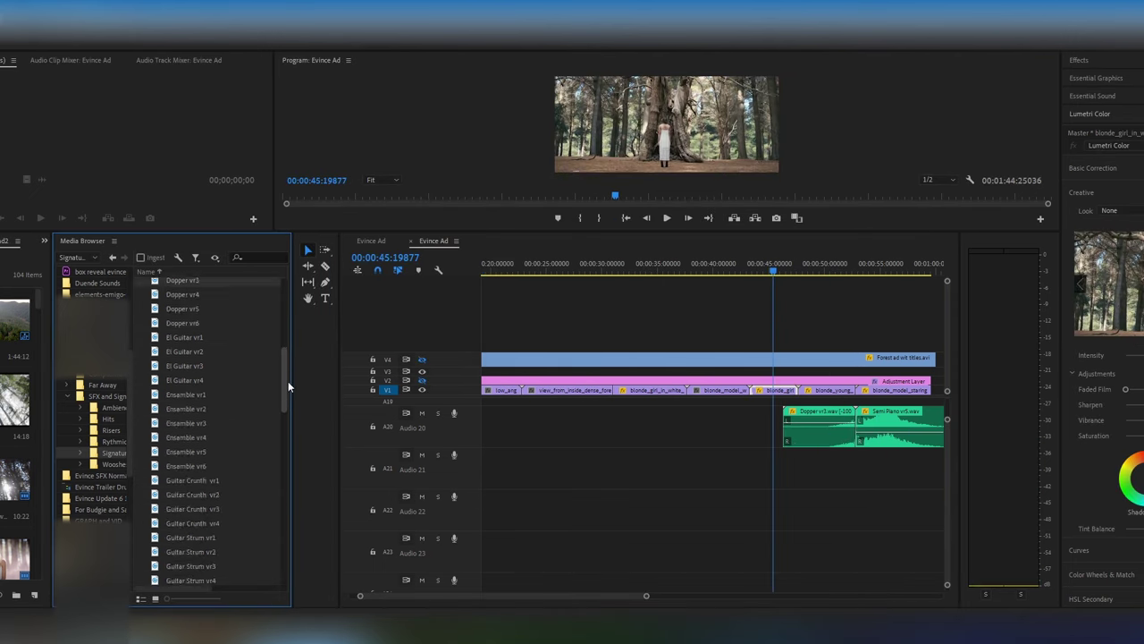
pyautogui.moveTo(186, 456); pyautogui.dragTo(801, 455)
pyautogui.moveTo(186, 428); pyautogui.dragTo(753, 499)
pyautogui.press('space')
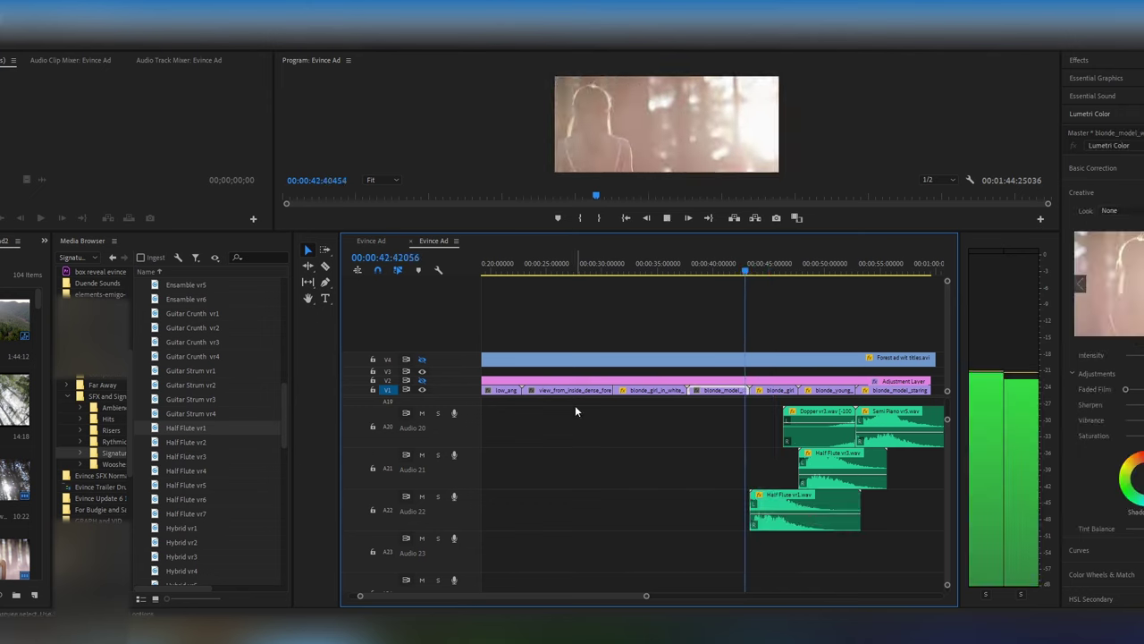
# Step: Add Half Flute vr2 on Audio 21 and reverse it at -100% speed
pyautogui.moveTo(186, 442); pyautogui.dragTo(679, 469)
pyautogui.rightClick(735, 472)
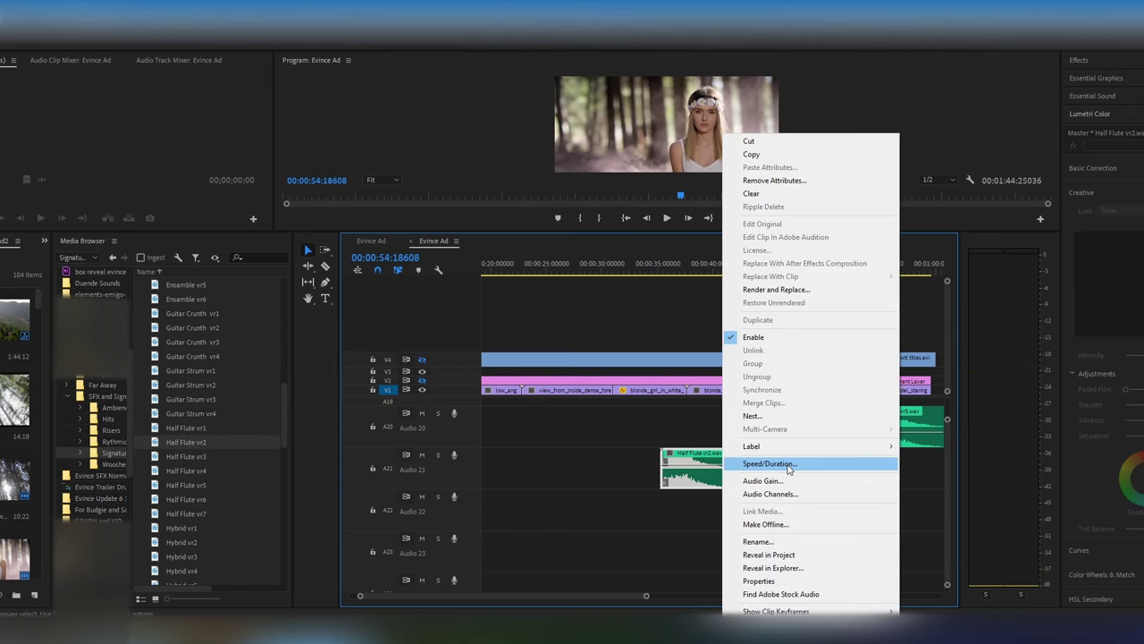
pyautogui.click(787, 471)
pyautogui.write('-100')
pyautogui.press('Return')
# Step: Place She is here3 from the Original folder on Audio 23 and play from about 30 seconds
pyautogui.click(114, 464)
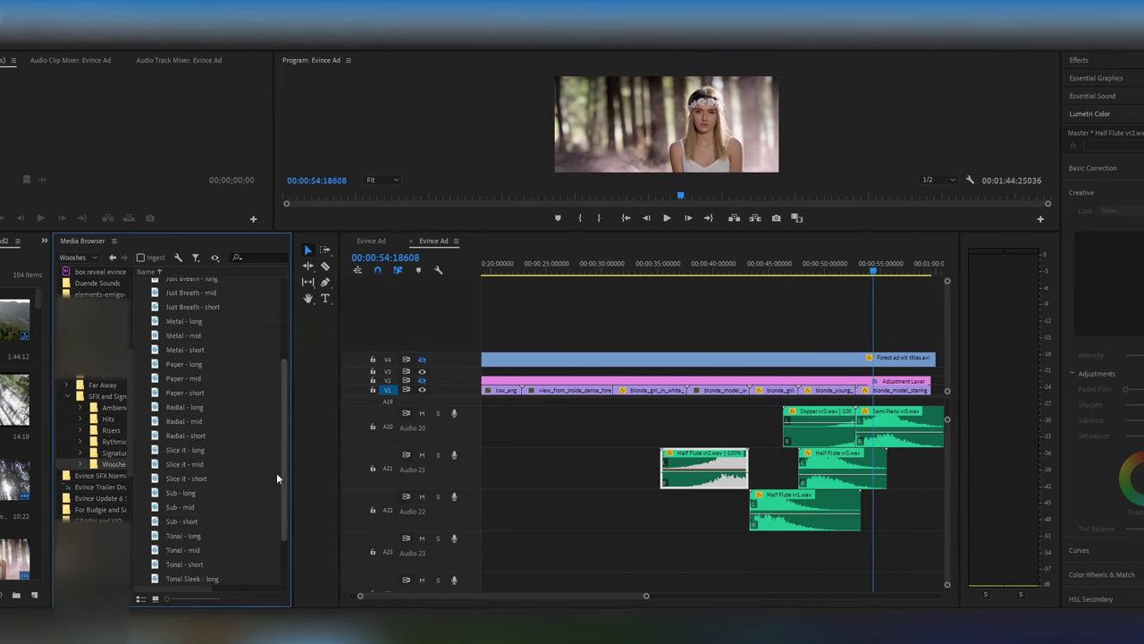
pyautogui.doubleClick(205, 299)
pyautogui.moveTo(183, 432); pyautogui.dragTo(752, 586)
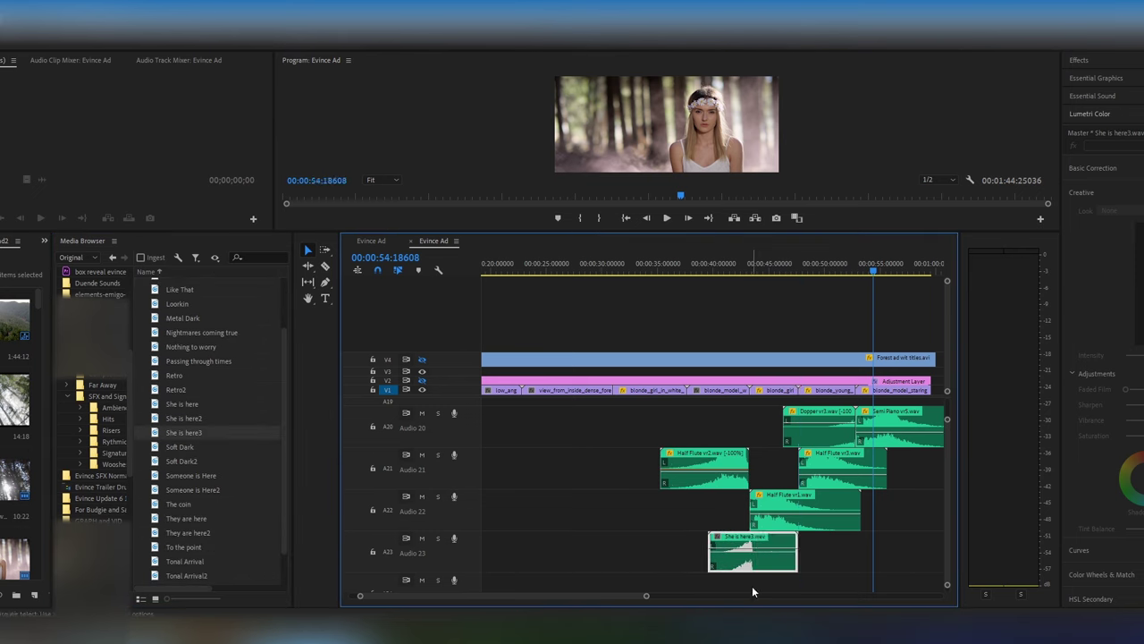
pyautogui.press('Up')
pyautogui.press('=')
pyautogui.press('-')
pyautogui.press('space')
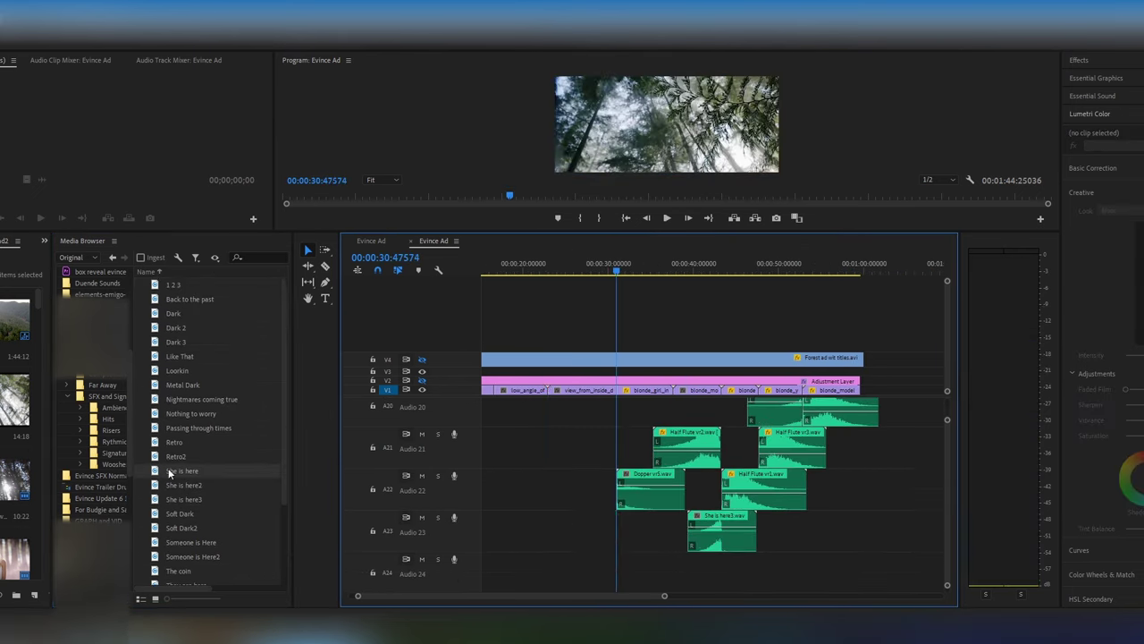
pyautogui.moveTo(804, 592); pyautogui.dragTo(569, 592)
pyautogui.press('space')
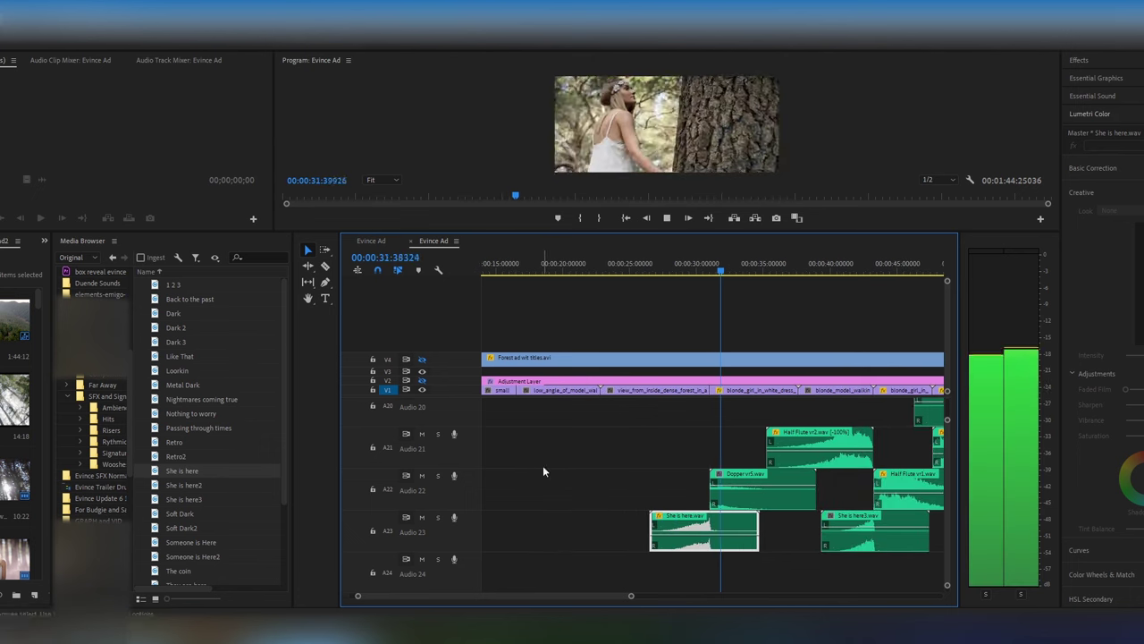
# Step: Add Guitar Strum vr2 on Audio 22 and The Other Side, then play fast from 15 seconds
pyautogui.click(276, 396)
pyautogui.moveTo(190, 431); pyautogui.dragTo(633, 486)
pyautogui.moveTo(282, 396); pyautogui.dragTo(283, 539)
pyautogui.moveTo(193, 442); pyautogui.dragTo(537, 446)
pyautogui.click(508, 272)
pyautogui.press('l')
pyautogui.press('l')
pyautogui.press('l')
pyautogui.press('l')
pyautogui.scroll(-3, 581, 597)
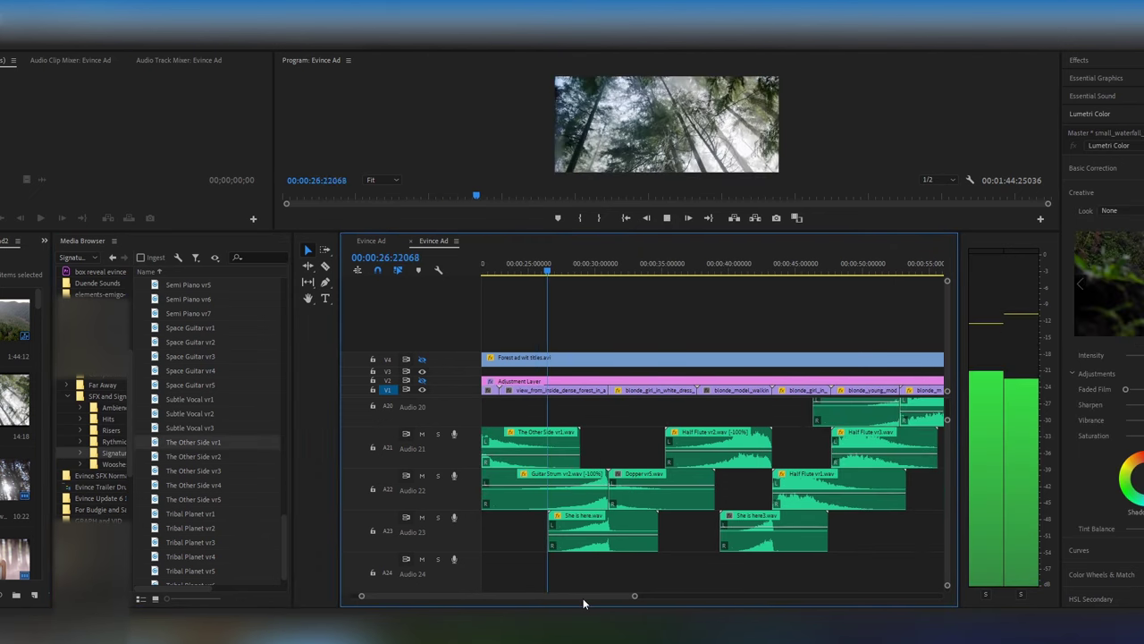
# Step: From the Arranged Parts folder, place Horizon - vox SFX's on Audio 26 near 43 seconds
pyautogui.scroll(-2, 582, 537)
pyautogui.doubleClick(188, 289)
pyautogui.moveTo(213, 413); pyautogui.dragTo(666, 596)
# Step: Play back the sequence to hear the new vox SFX layer
pyautogui.press('-')
pyautogui.press('-')
pyautogui.press('=')
pyautogui.scroll(-3, 644, 578)
pyautogui.press('l')
pyautogui.press('l')
pyautogui.press('l')
pyautogui.press('l')
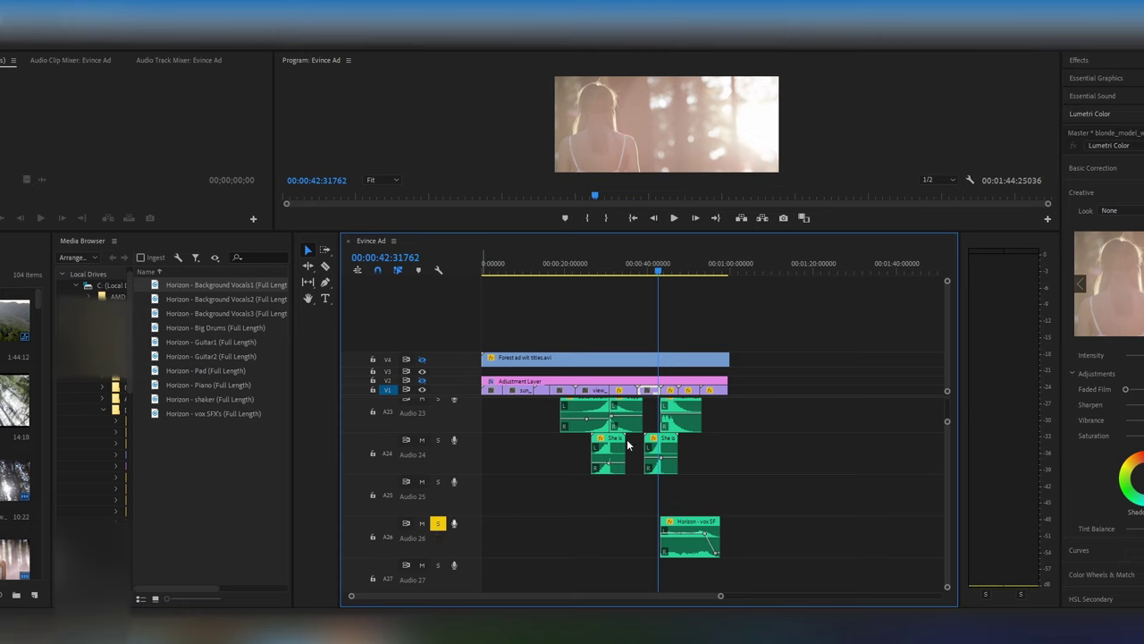
pyautogui.click(673, 217)
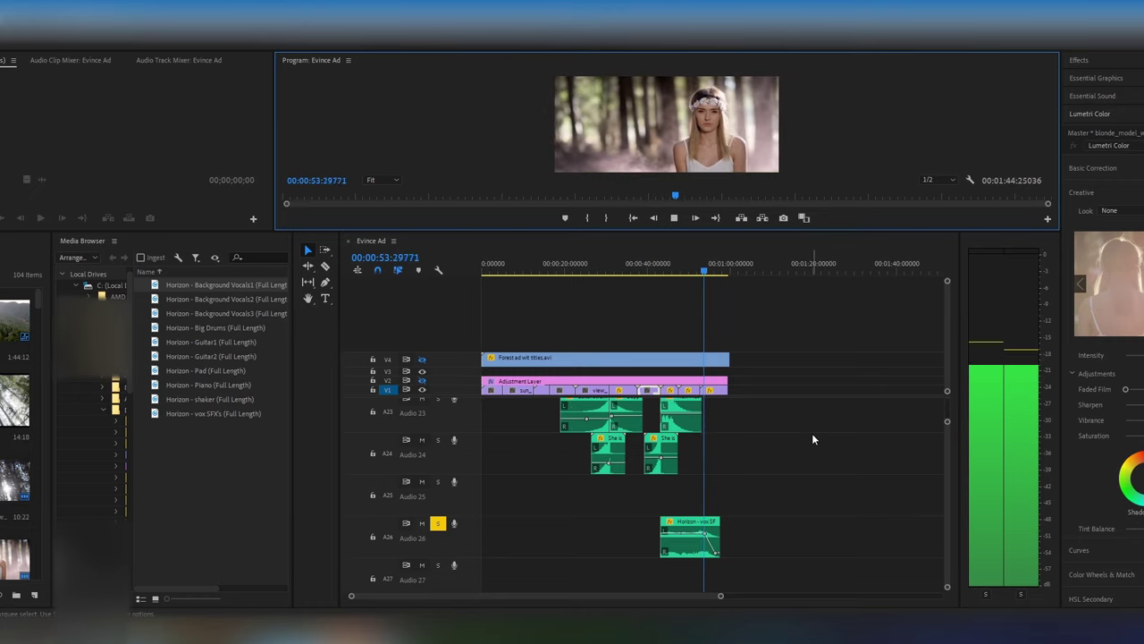
pyautogui.click(674, 220)
pyautogui.click(674, 219)
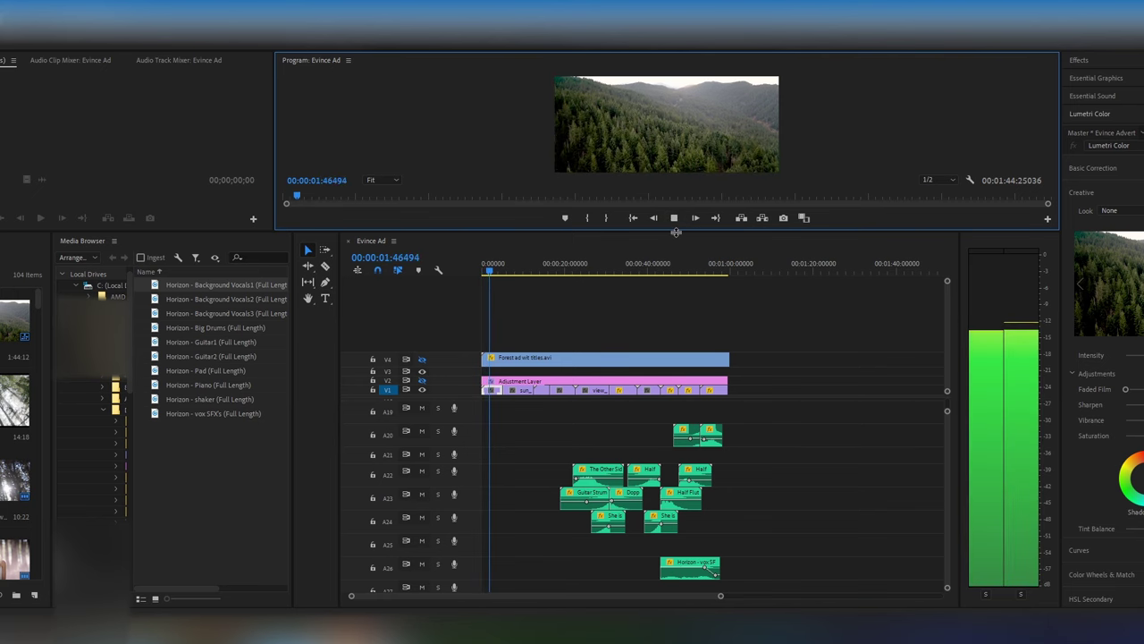
# Step: Drag the Program Monitor divider down so the preview fills most of the screen during playback
pyautogui.moveTo(677, 235); pyautogui.dragTo(692, 482)
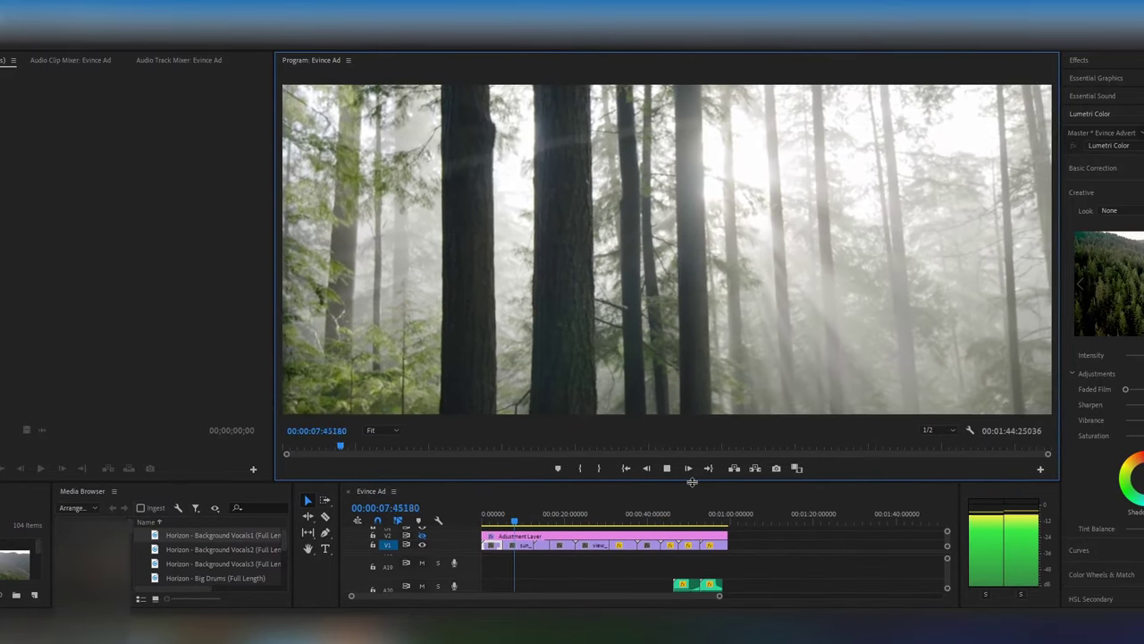